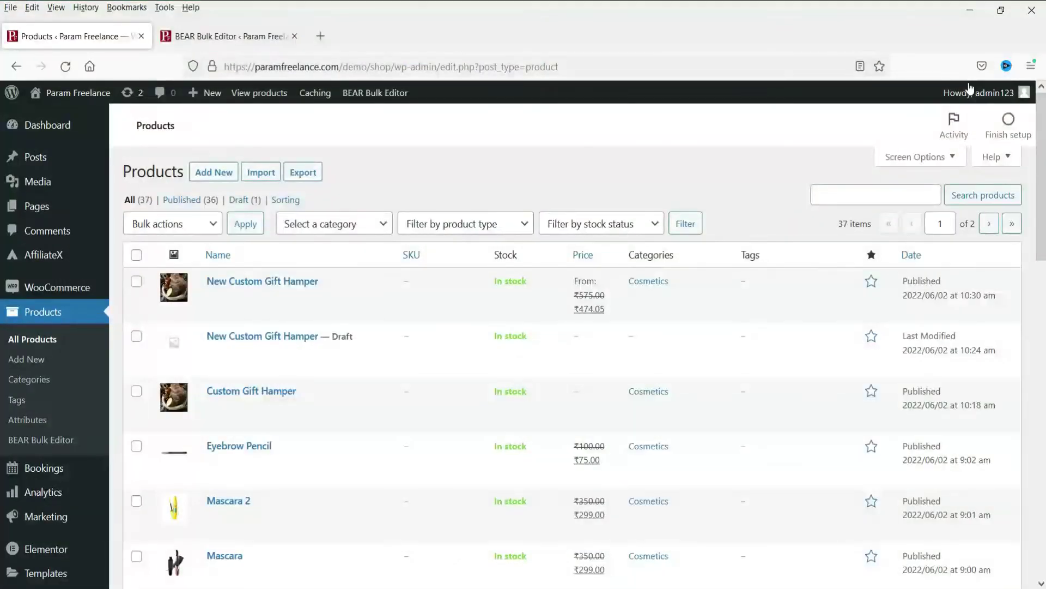
# Step: Open the edit pages of the published New Custom Gift Hamper and Mascara 2 products in separate tabs
pyautogui.middleClick(253, 297)
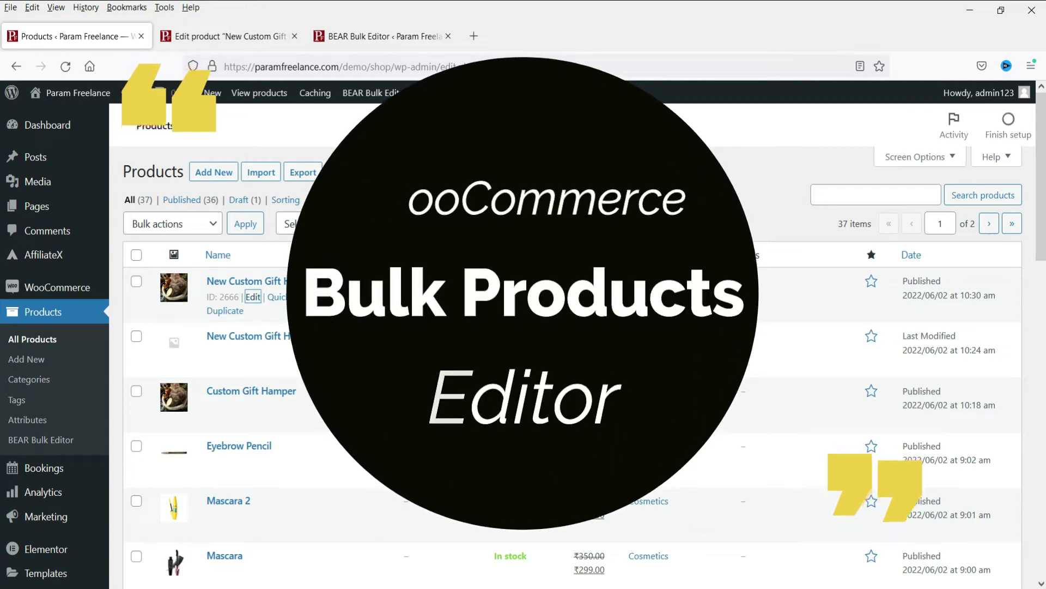
pyautogui.scroll(-5, 370, 282)
pyautogui.scroll(-1, 371, 282)
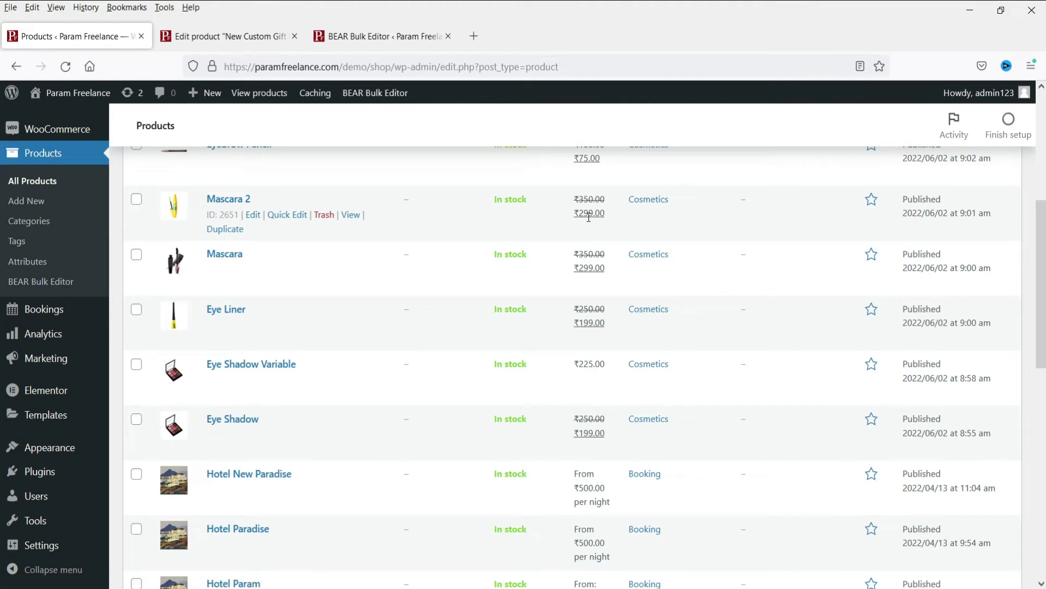
pyautogui.rightClick(254, 215)
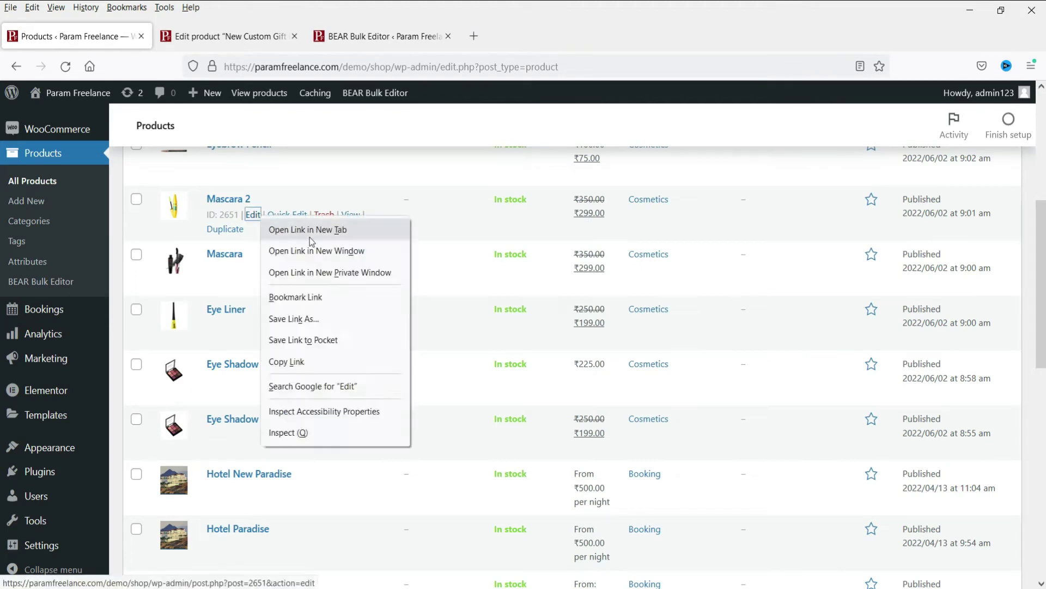
pyautogui.click(309, 237)
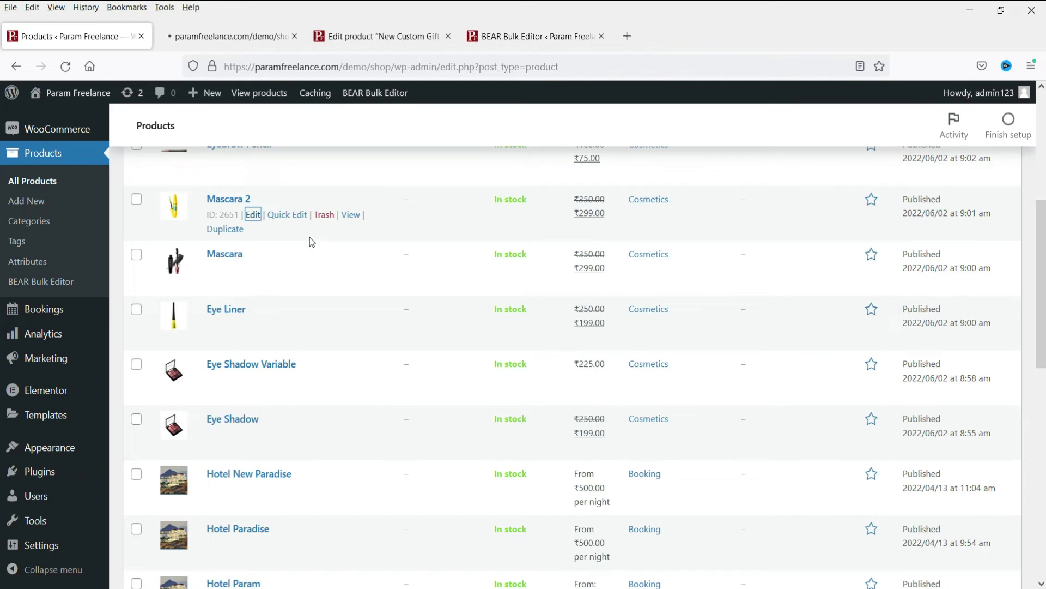
# Step: Examine the regular and sale price fields on the Mascara 2 edit page and return to the products list
pyautogui.hotkey('ctrl', 'Tab')
pyautogui.scroll(-3, 512, 353)
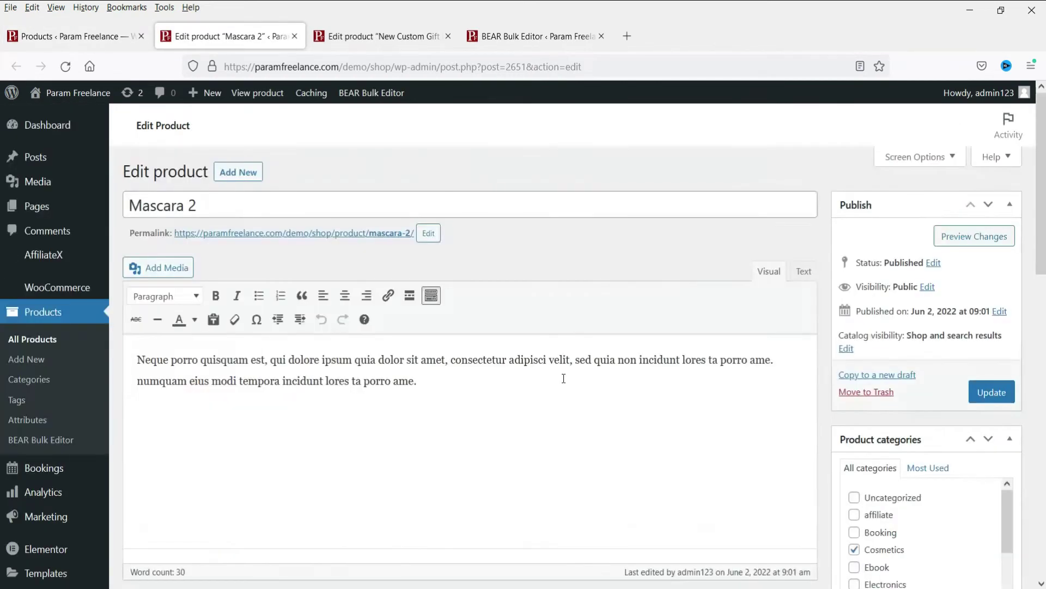
pyautogui.scroll(-5, 407, 372)
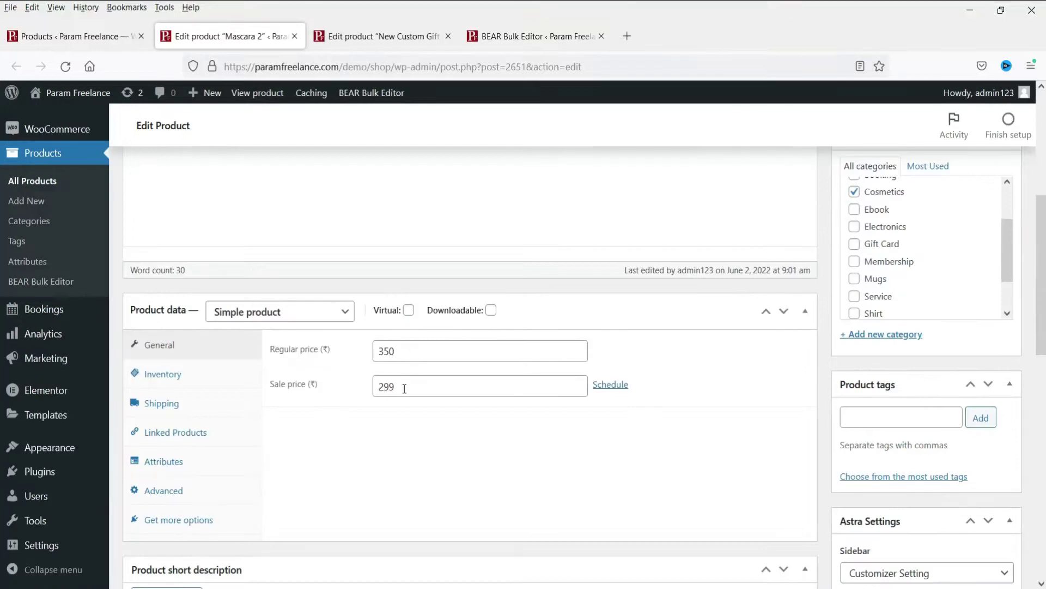
pyautogui.doubleClick(402, 386)
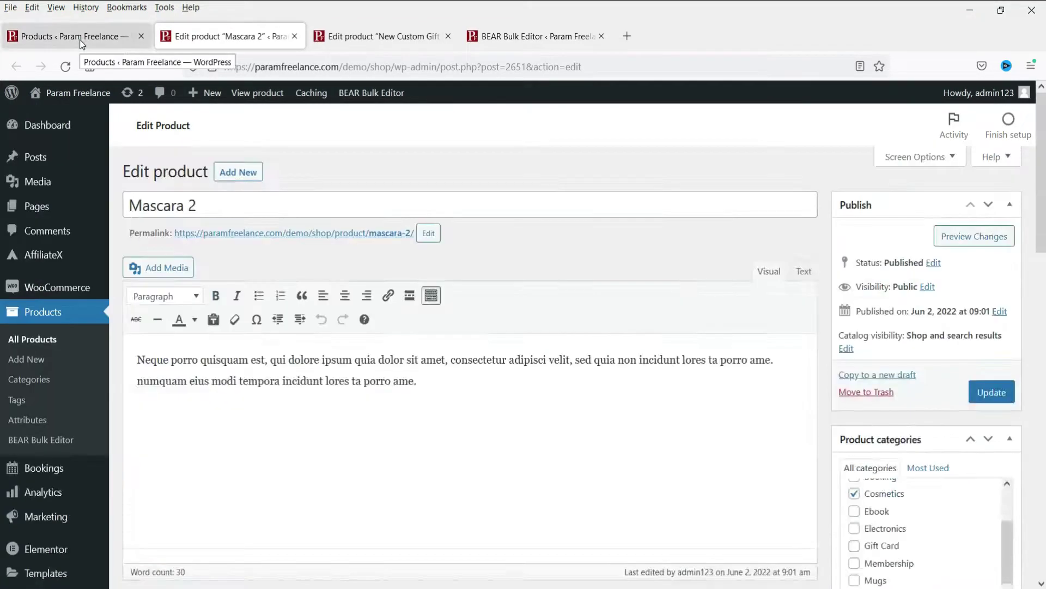
pyautogui.click(77, 36)
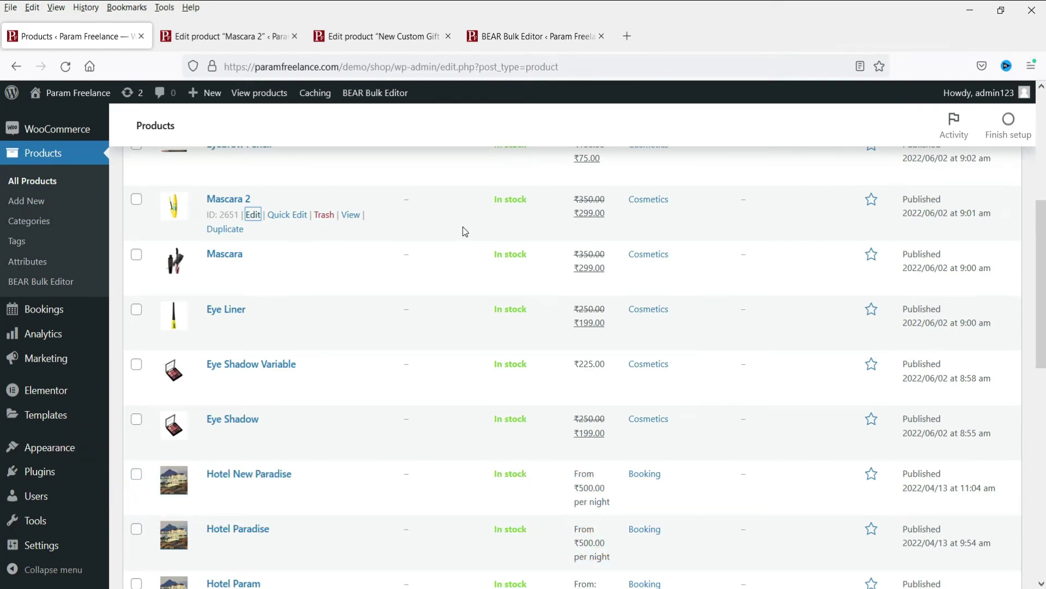
# Step: In the BEAR Bulk Editor table, open Mascara 2's title for inline editing, view its description content and close the description editor
pyautogui.click(536, 35)
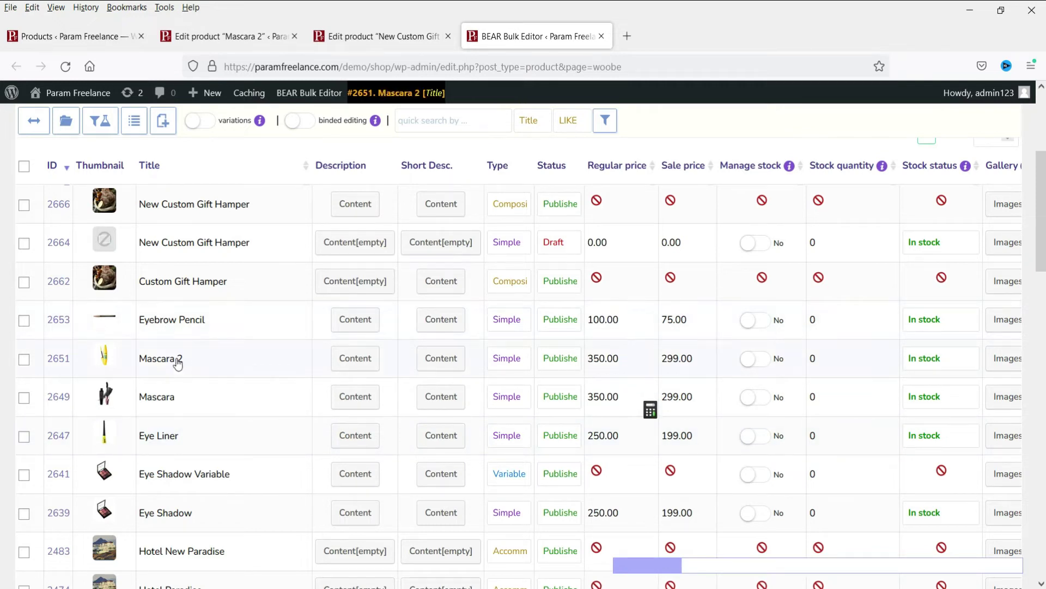
pyautogui.scroll(-2, 175, 362)
pyautogui.click(172, 289)
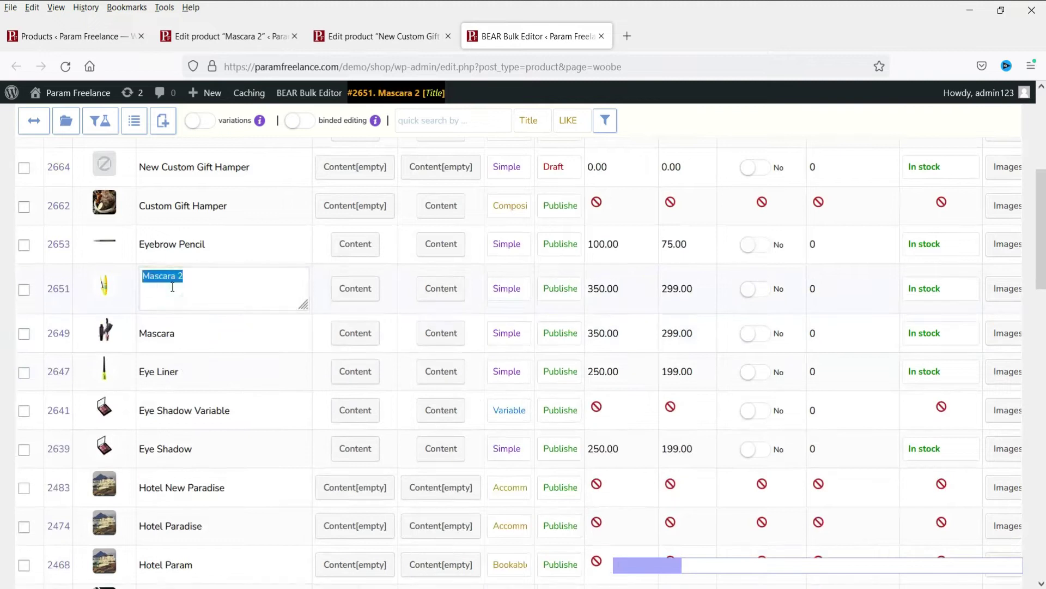
pyautogui.click(207, 282)
pyautogui.click(358, 290)
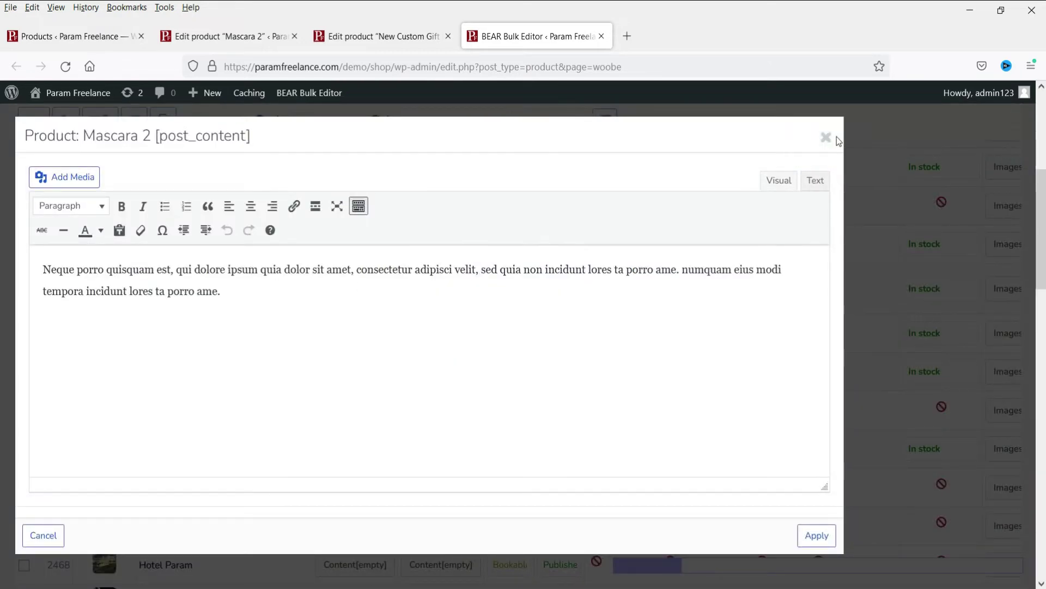
pyautogui.click(826, 137)
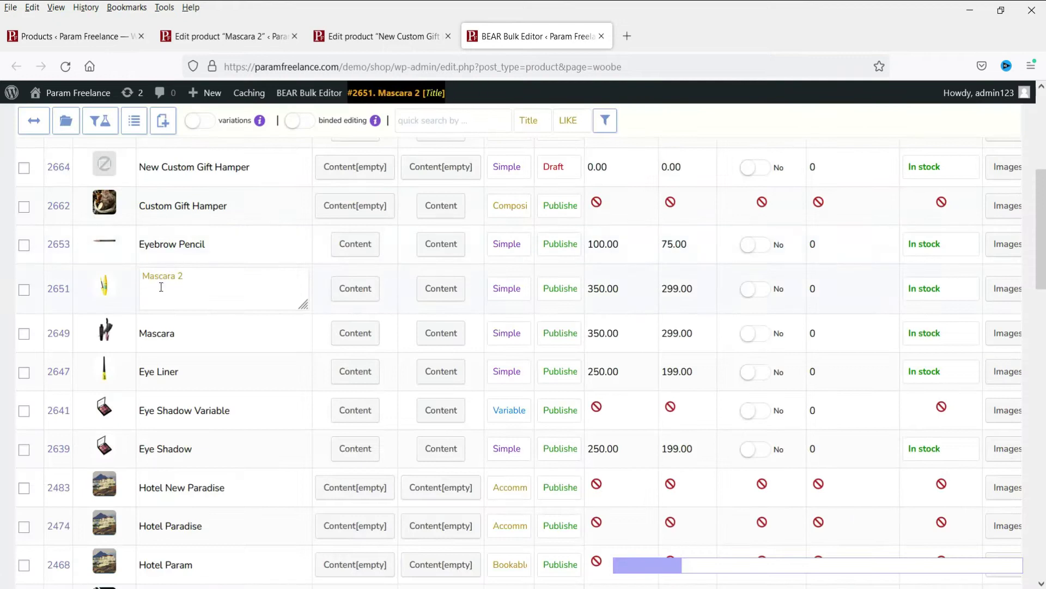
# Step: Set Mascara 2's regular price to 300 in the bulk editor table
pyautogui.click(598, 289)
pyautogui.click(602, 282)
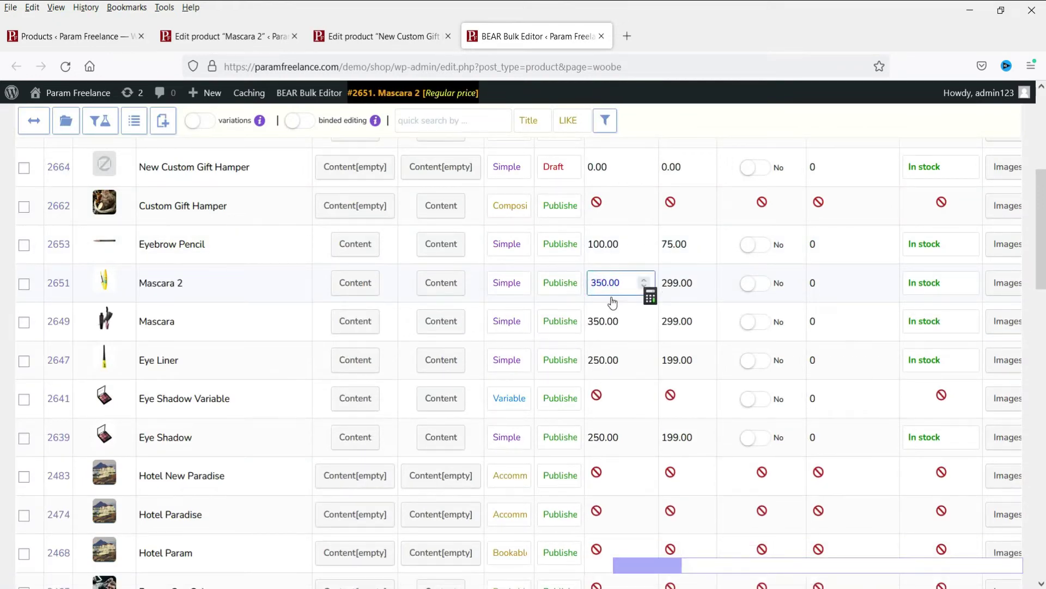
pyautogui.press('BackSpace')
pyautogui.write('0')
pyautogui.press('Return')
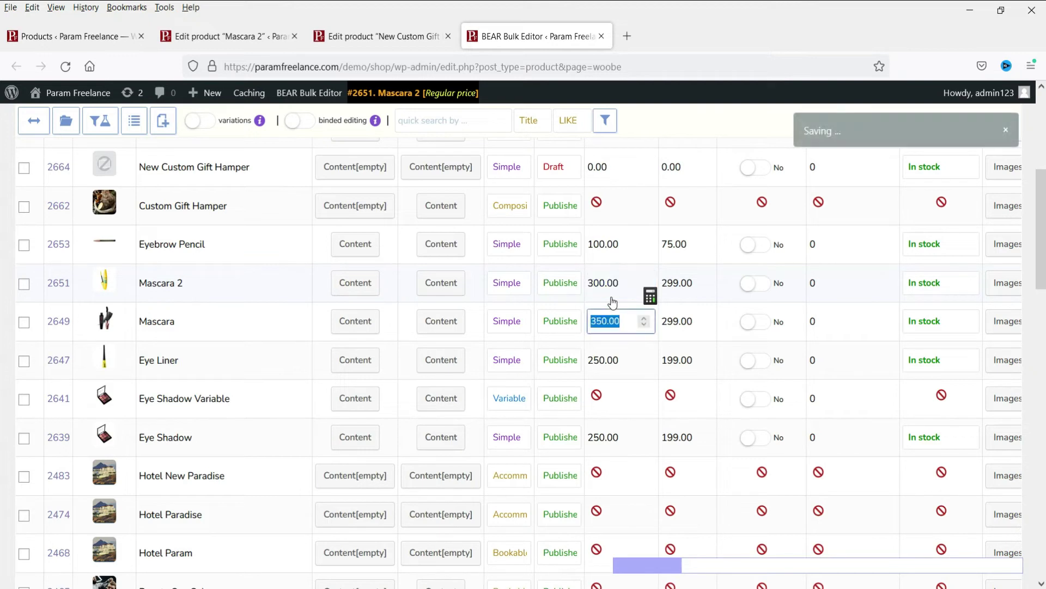
# Step: Set Mascara 2's sale price to 250 in the bulk editor table
pyautogui.click(677, 283)
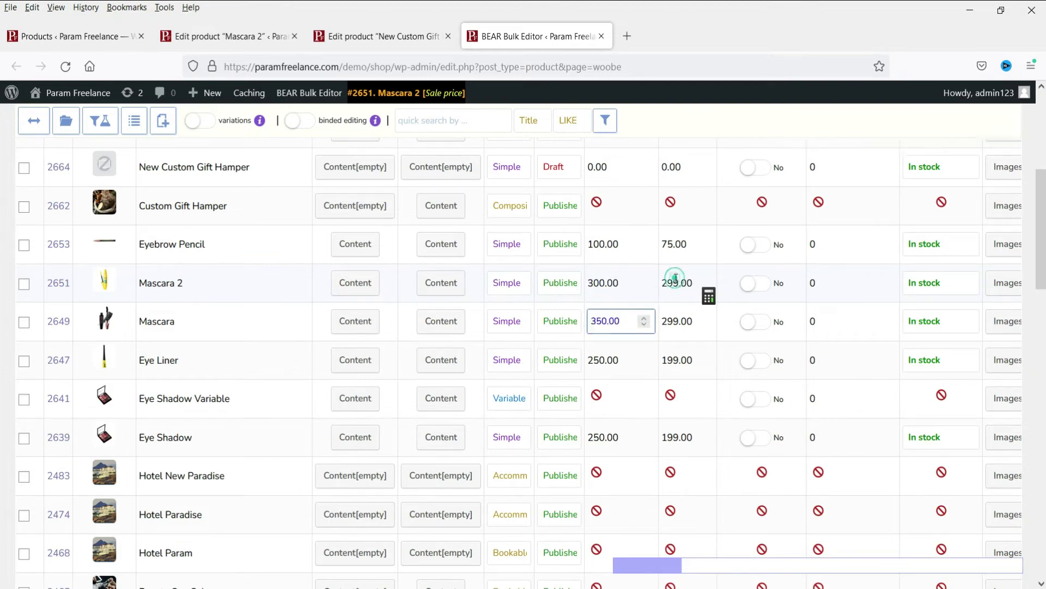
pyautogui.click(679, 284)
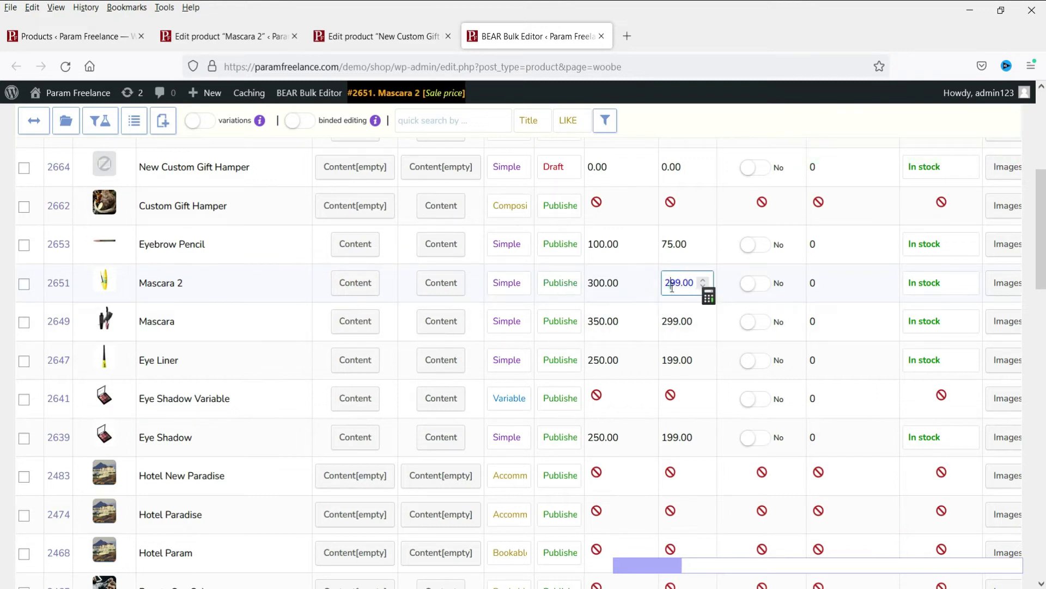
pyautogui.doubleClick(669, 286)
pyautogui.write('250')
pyautogui.press('Return')
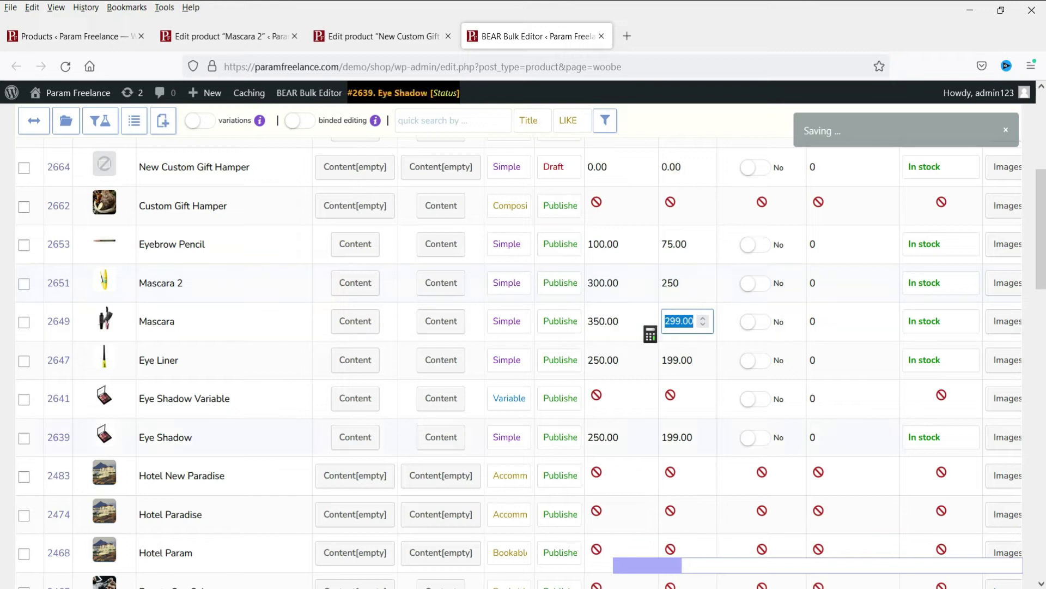
pyautogui.moveTo(680, 575); pyautogui.dragTo(959, 577)
pyautogui.moveTo(645, 578); pyautogui.dragTo(622, 577)
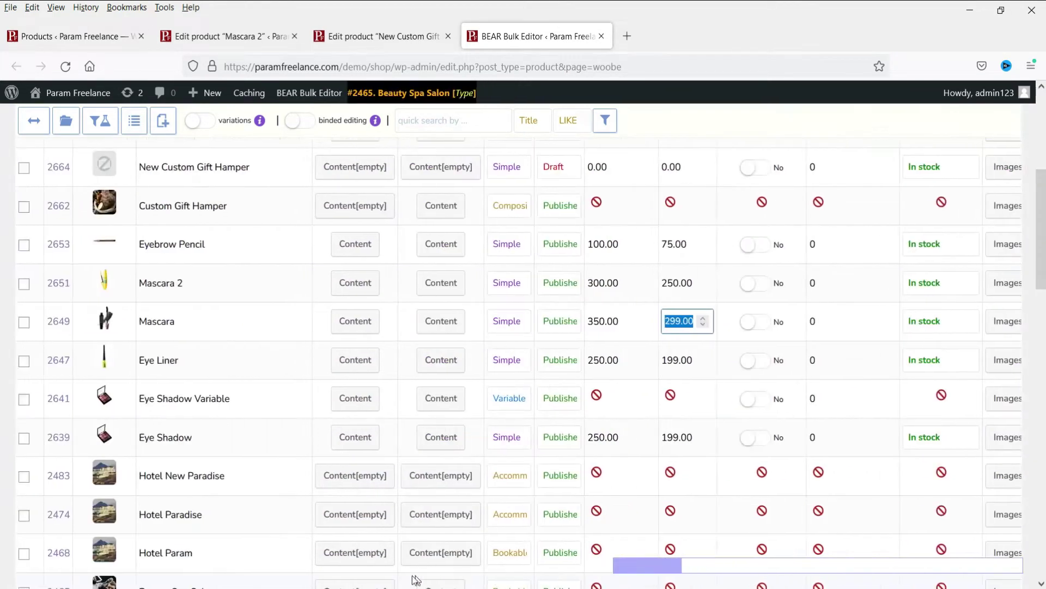
pyautogui.scroll(5, 516, 417)
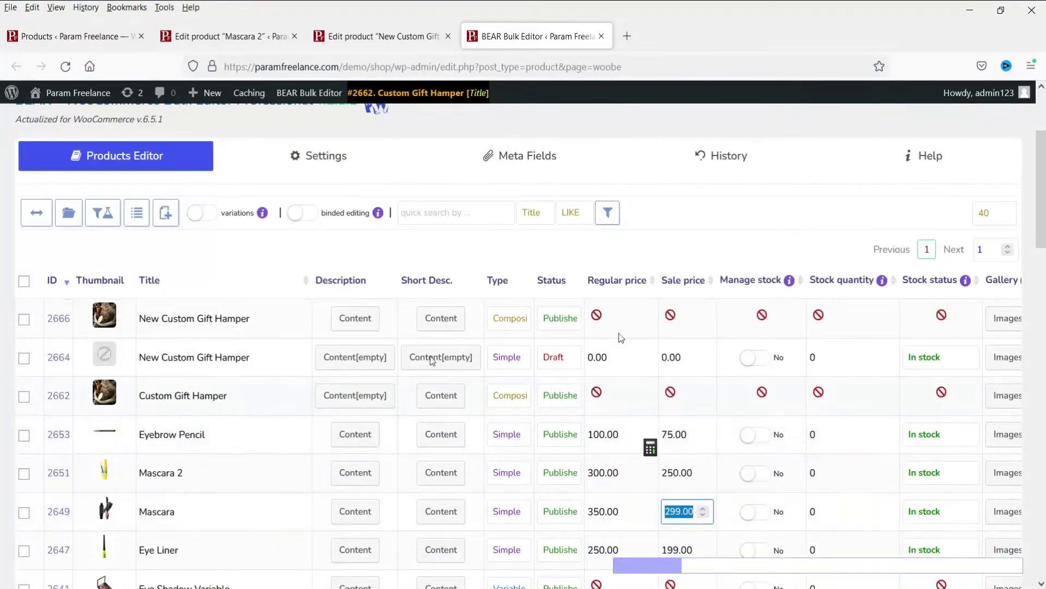
pyautogui.scroll(-3, 749, 343)
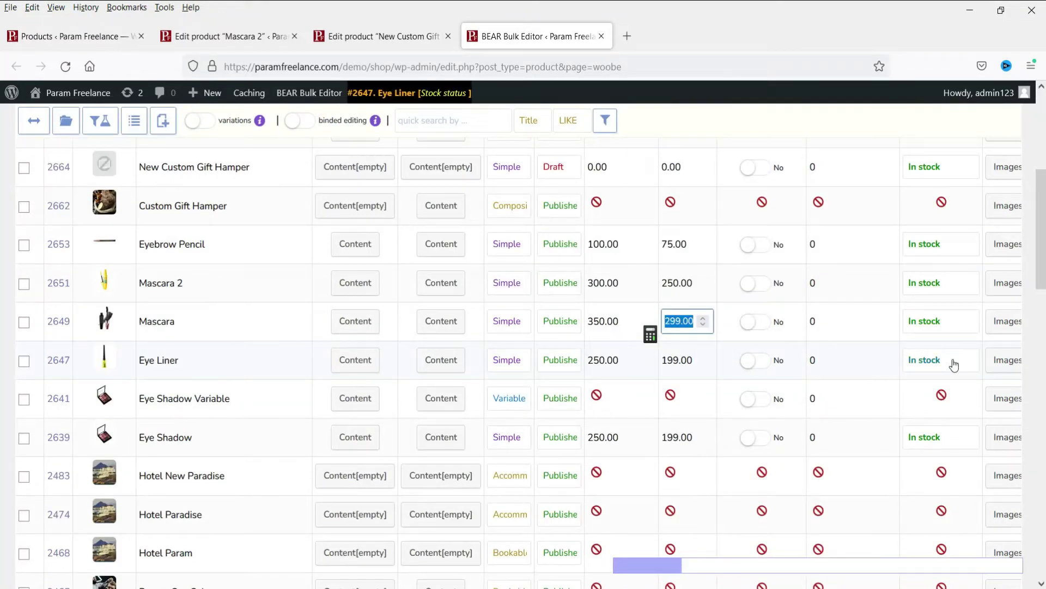
pyautogui.scroll(-2, 577, 350)
pyautogui.scroll(2, 580, 352)
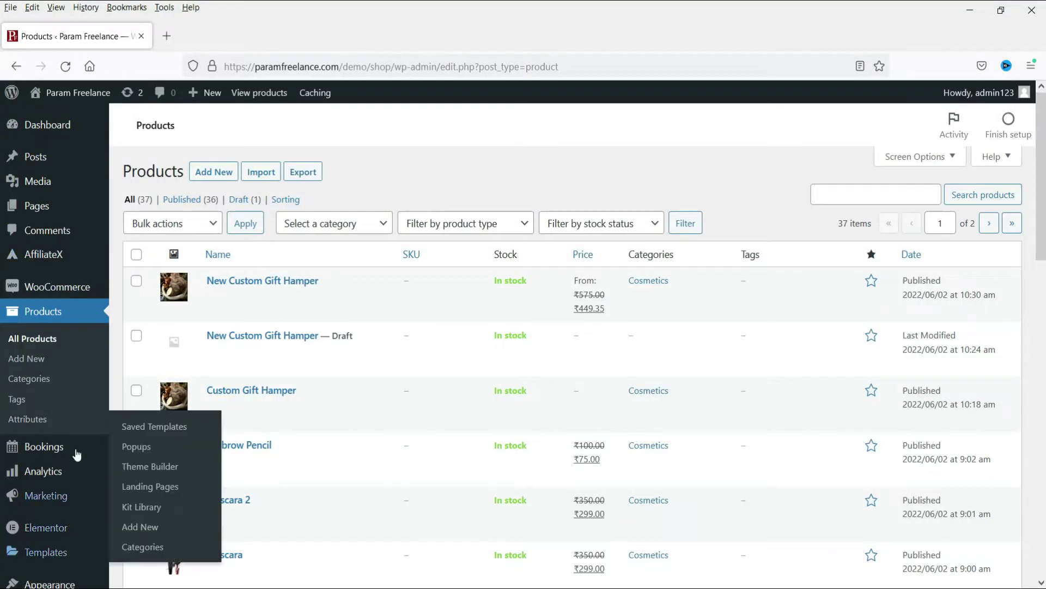
# Step: Search for "WOOBE" among the WordPress plugins available to add
pyautogui.scroll(-3, 77, 456)
pyautogui.moveTo(64, 469)
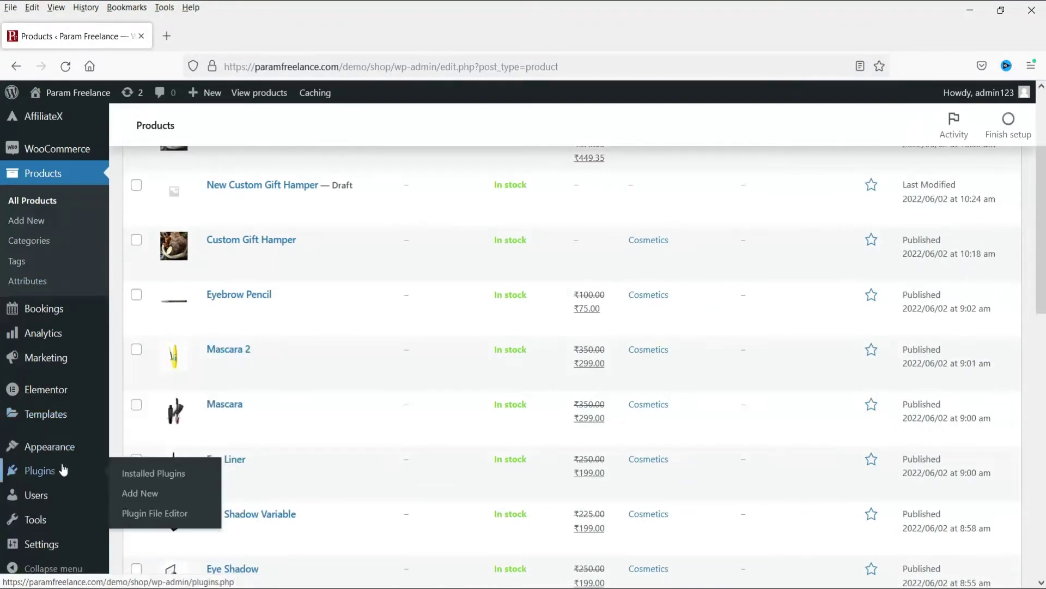
pyautogui.click(140, 493)
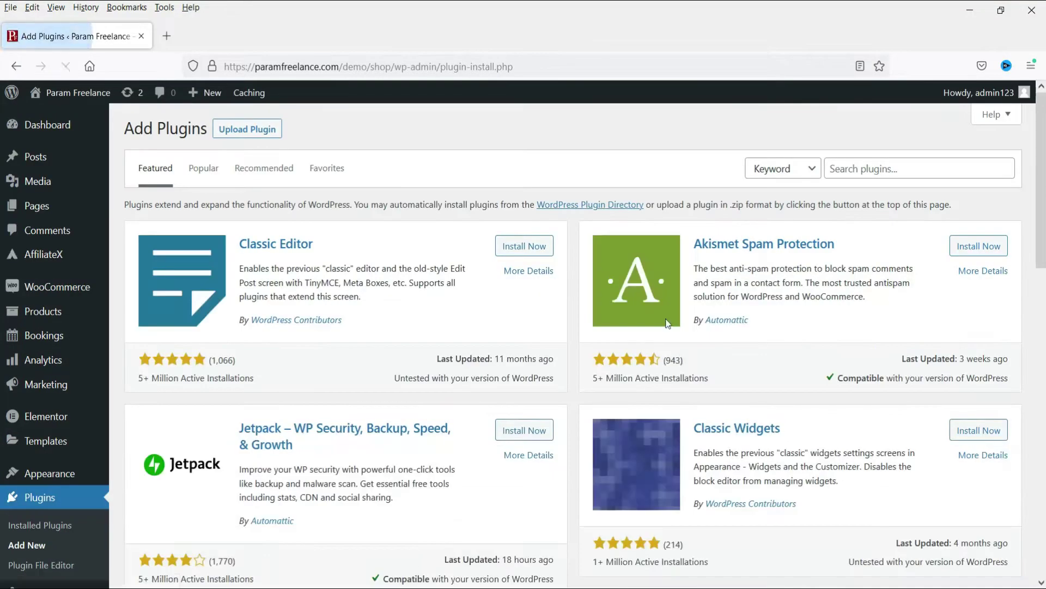
pyautogui.click(891, 174)
pyautogui.write('WOOBE')
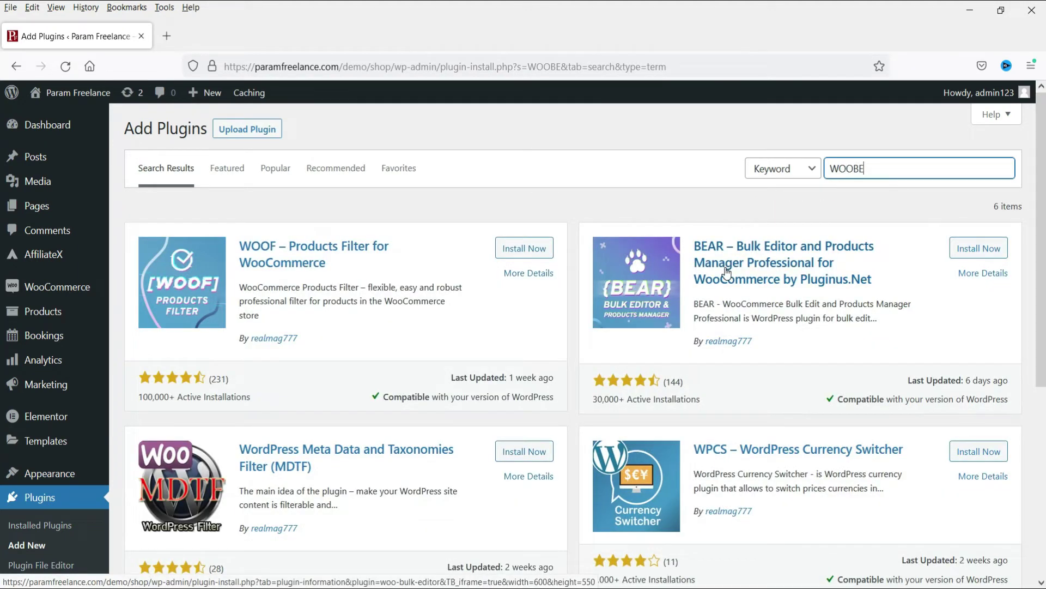
# Step: Install and activate the BEAR – Bulk Editor and Products Manager Professional plugin, and open the BEAR Bulk Editor for products
pyautogui.click(973, 249)
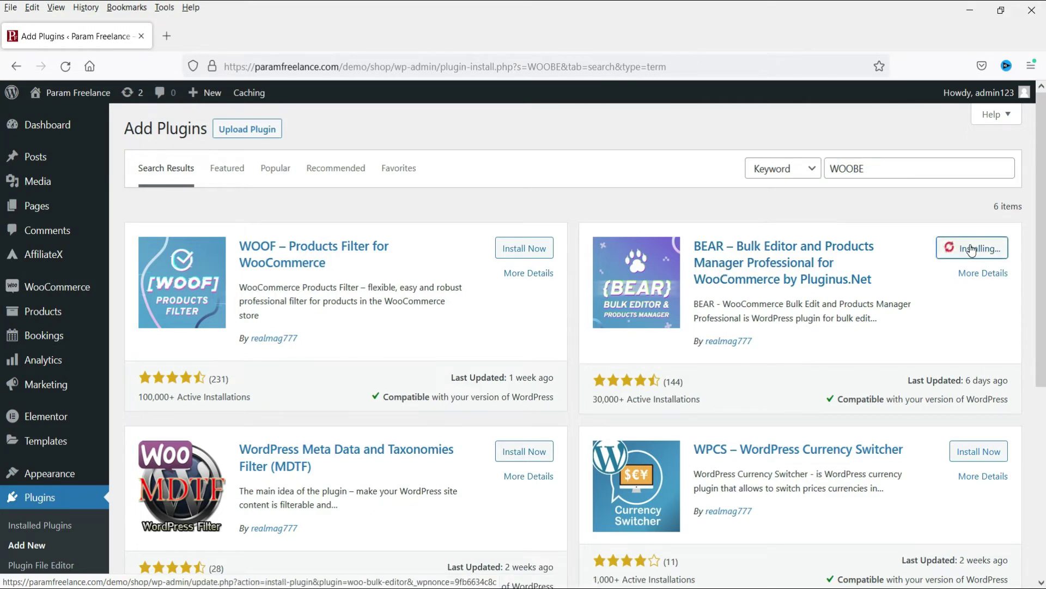
pyautogui.click(973, 249)
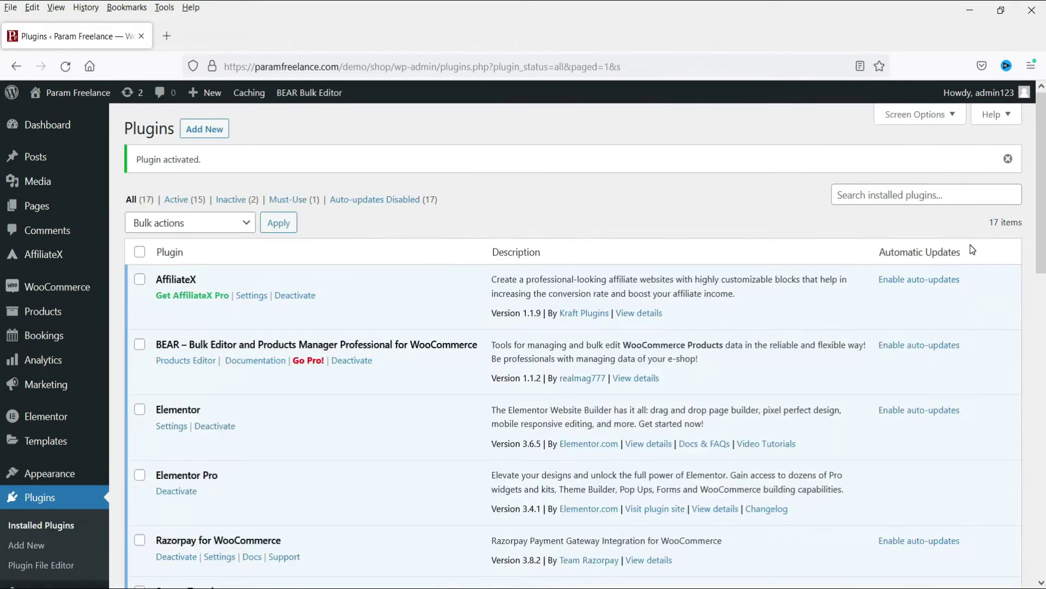
pyautogui.moveTo(56, 313)
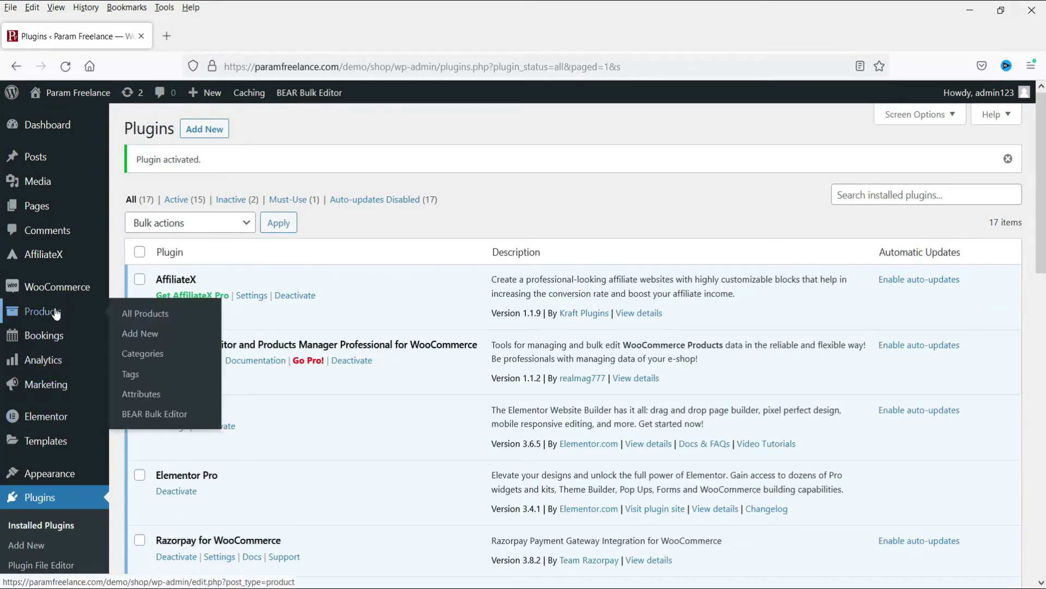
pyautogui.click(170, 416)
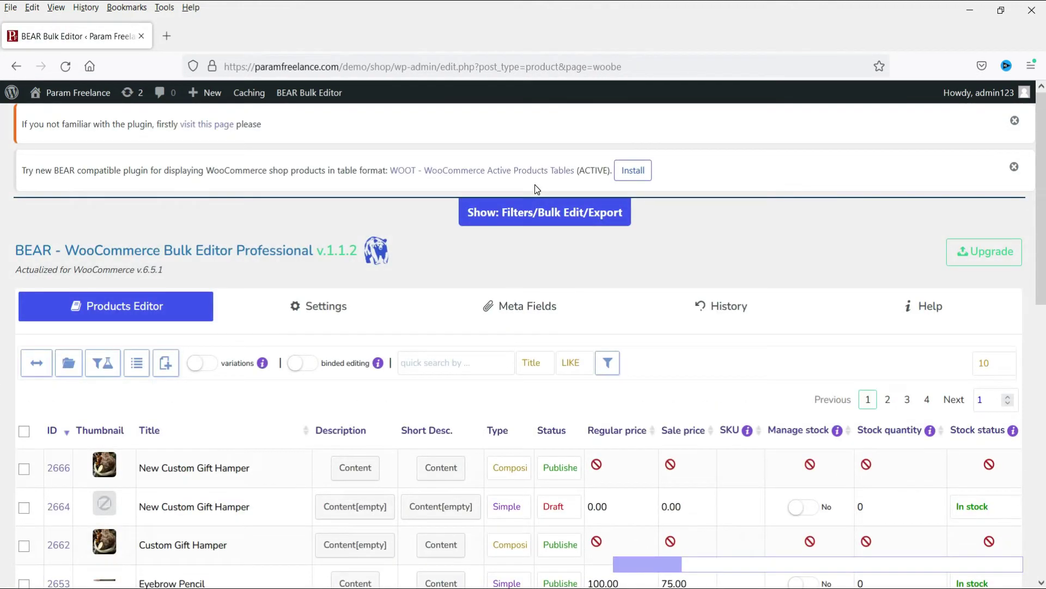
# Step: Show the WordPress admin sidebar beside the products editor and hide it again
pyautogui.scroll(-3, 748, 284)
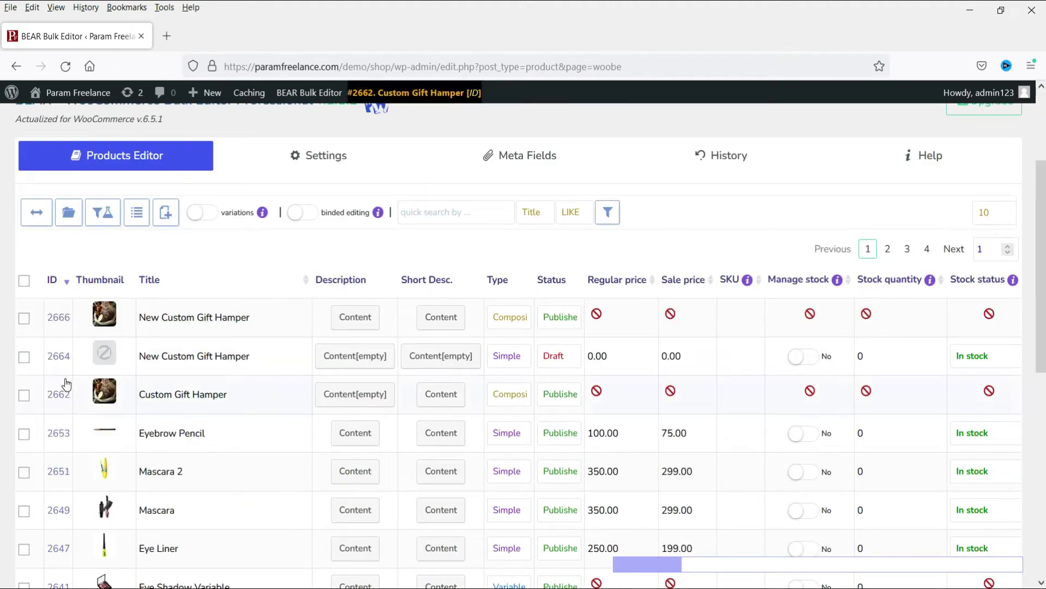
pyautogui.click(32, 214)
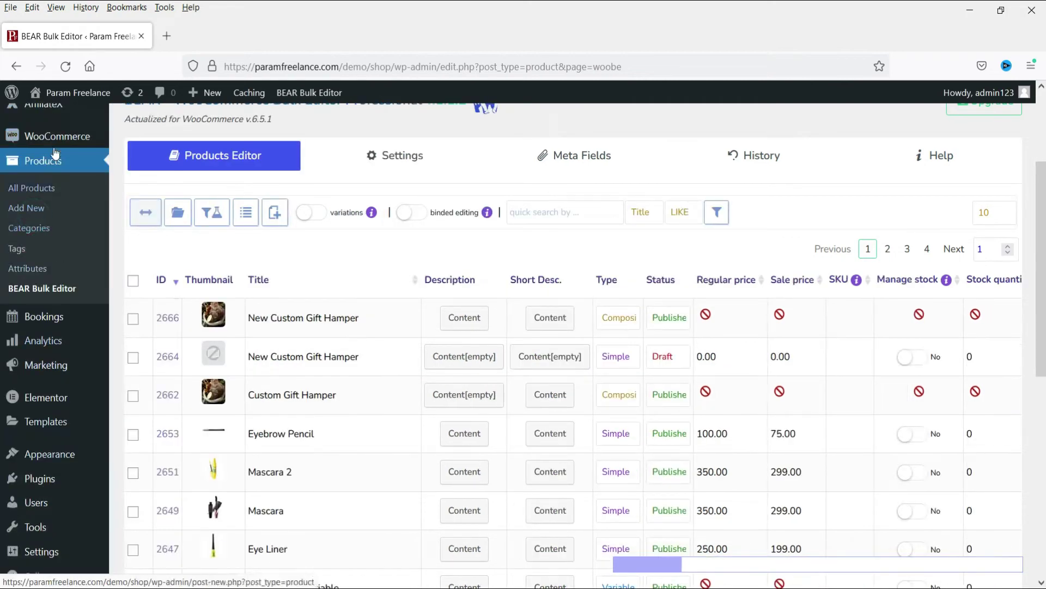
pyautogui.moveTo(44, 406)
pyautogui.click(145, 212)
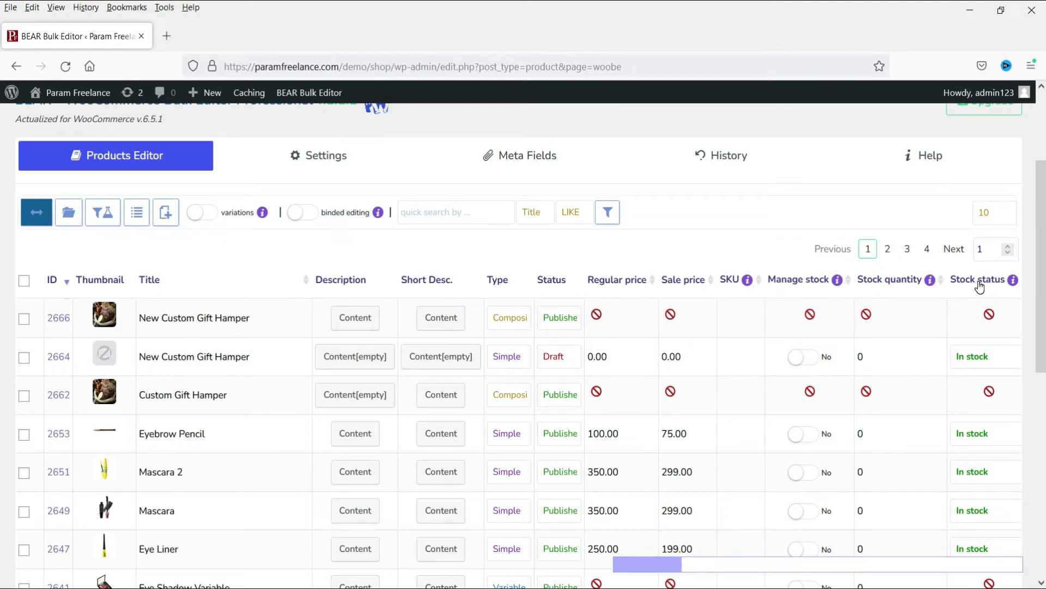
# Step: Sort the product table by title in ascending order and look through its columns as far as Actions
pyautogui.click(306, 280)
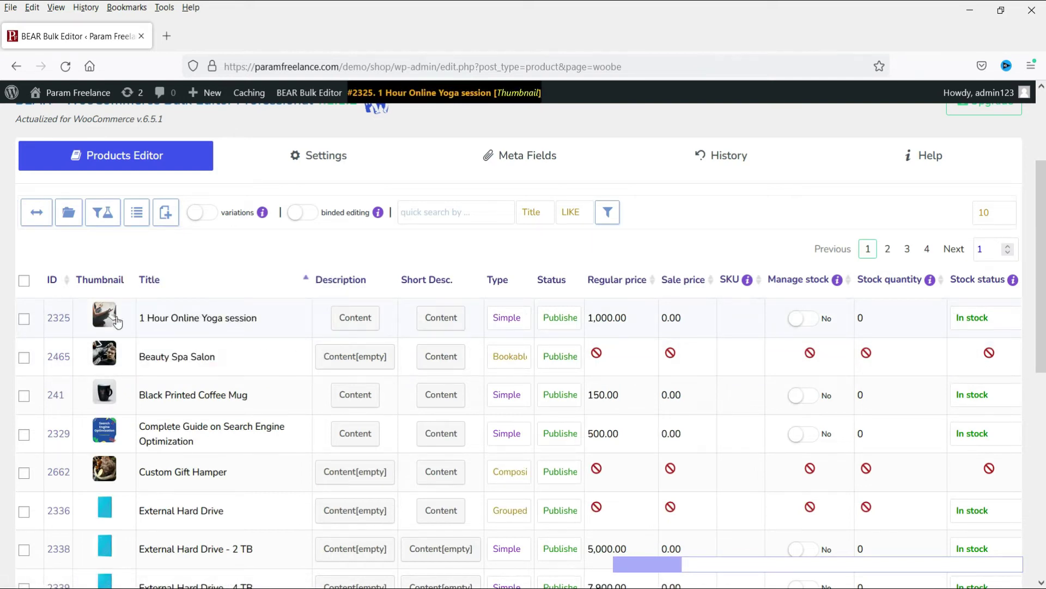
pyautogui.moveTo(109, 319)
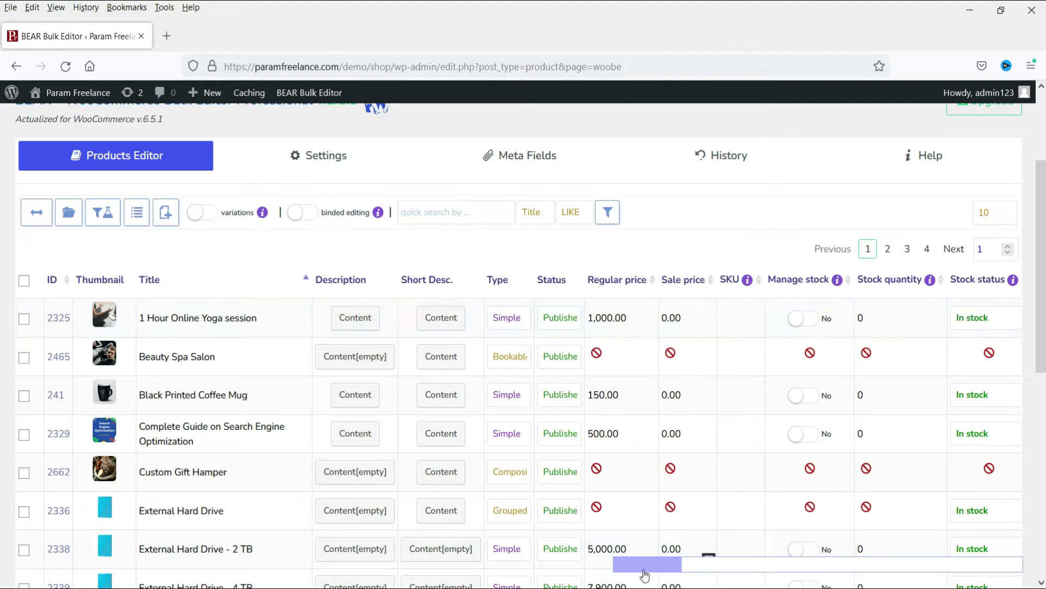
pyautogui.moveTo(646, 572); pyautogui.dragTo(997, 581)
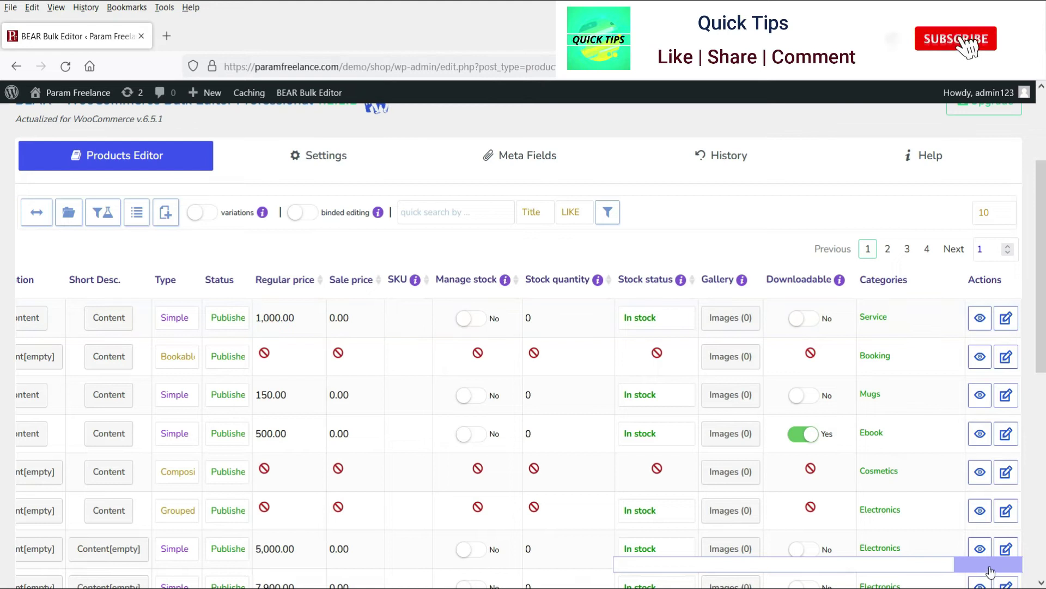
pyautogui.moveTo(988, 564); pyautogui.dragTo(647, 564)
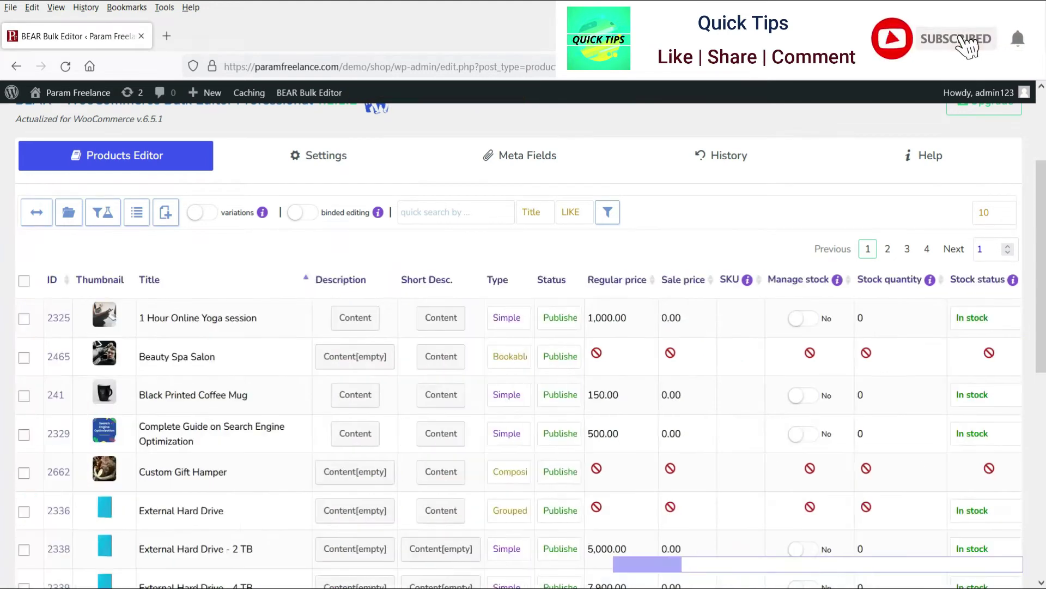
# Step: Rename the first product in the table to "1 Hour Online Yoga session New"
pyautogui.click(184, 325)
pyautogui.click(276, 316)
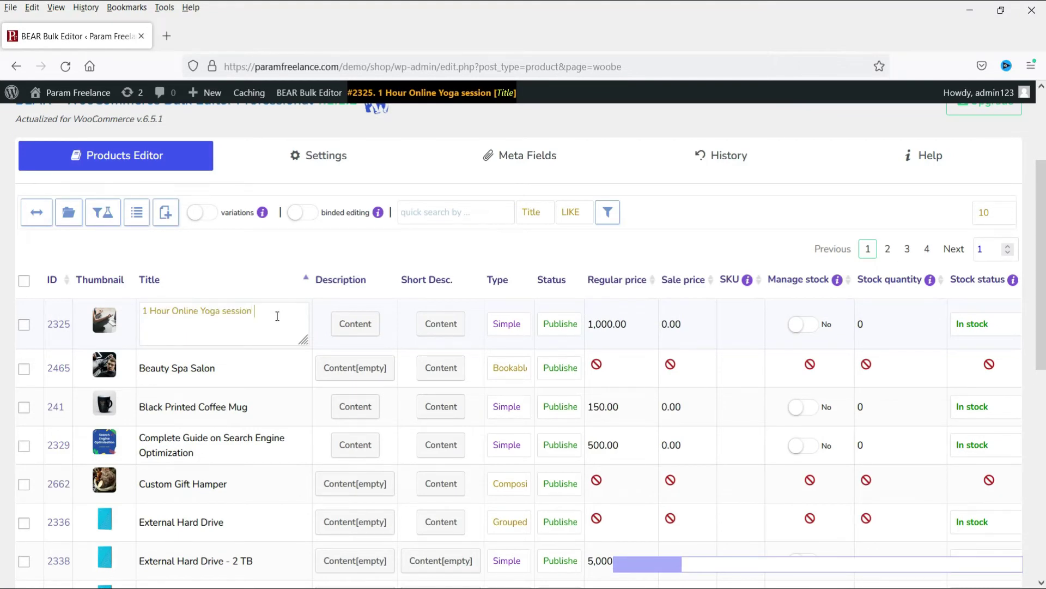
pyautogui.press('Return')
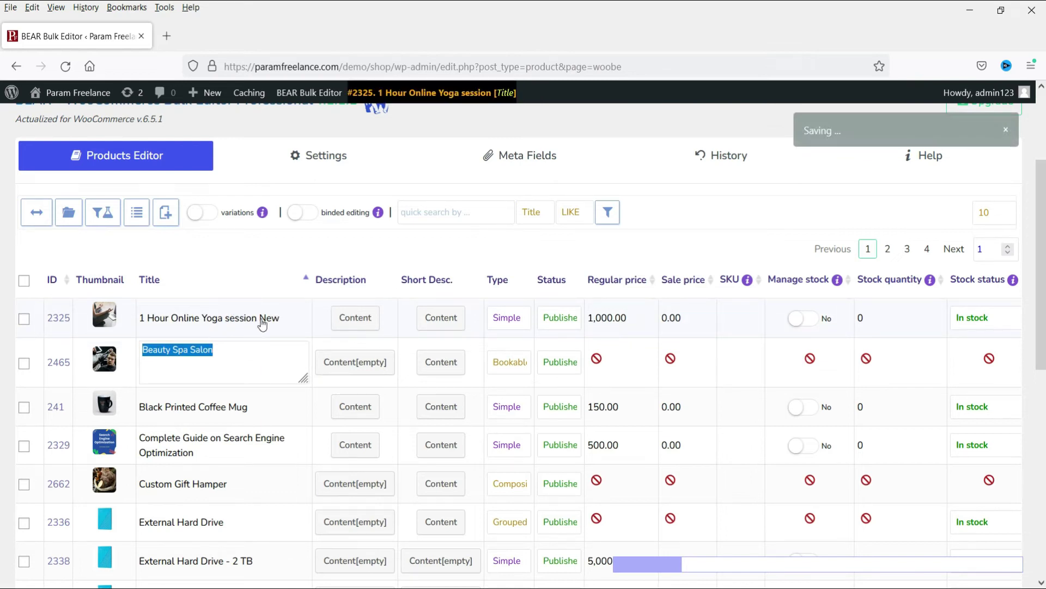
# Step: Append "Added New Content." to the description of the 1 Hour Online Yoga session product and apply it
pyautogui.click(353, 324)
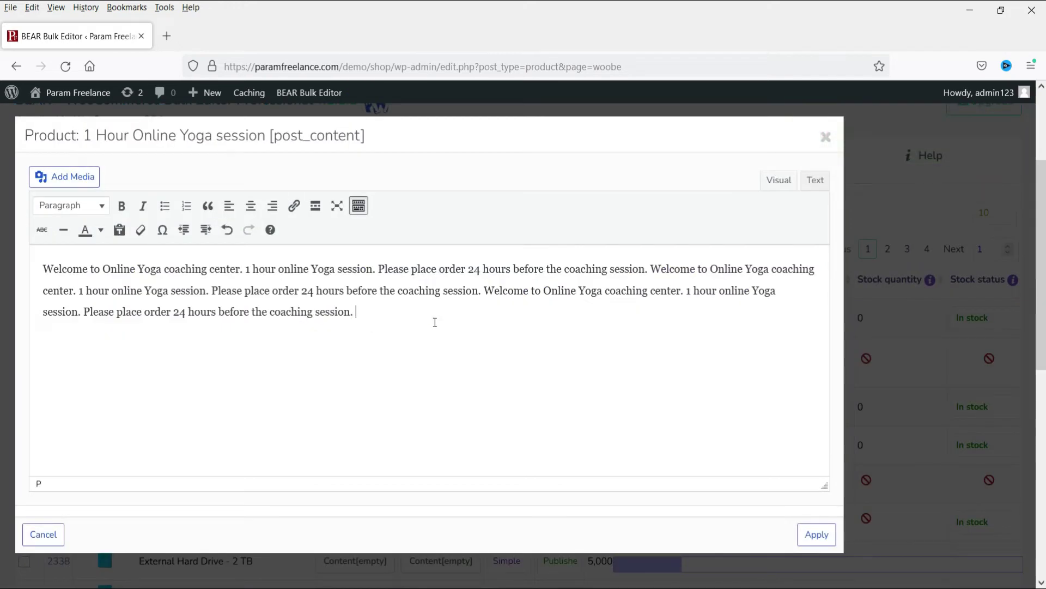
pyautogui.write('Added New Content.')
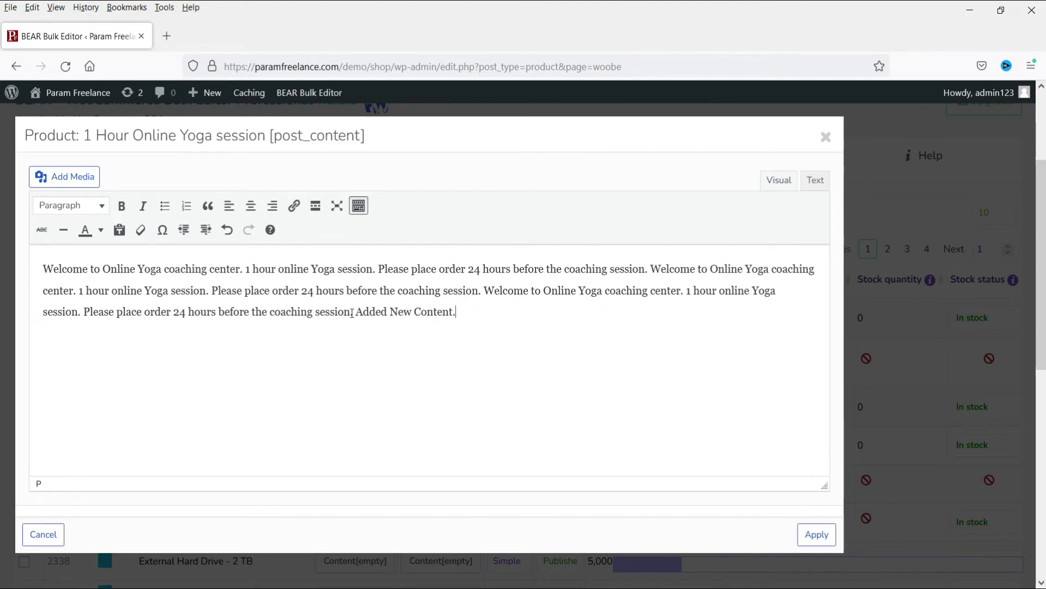
pyautogui.click(820, 535)
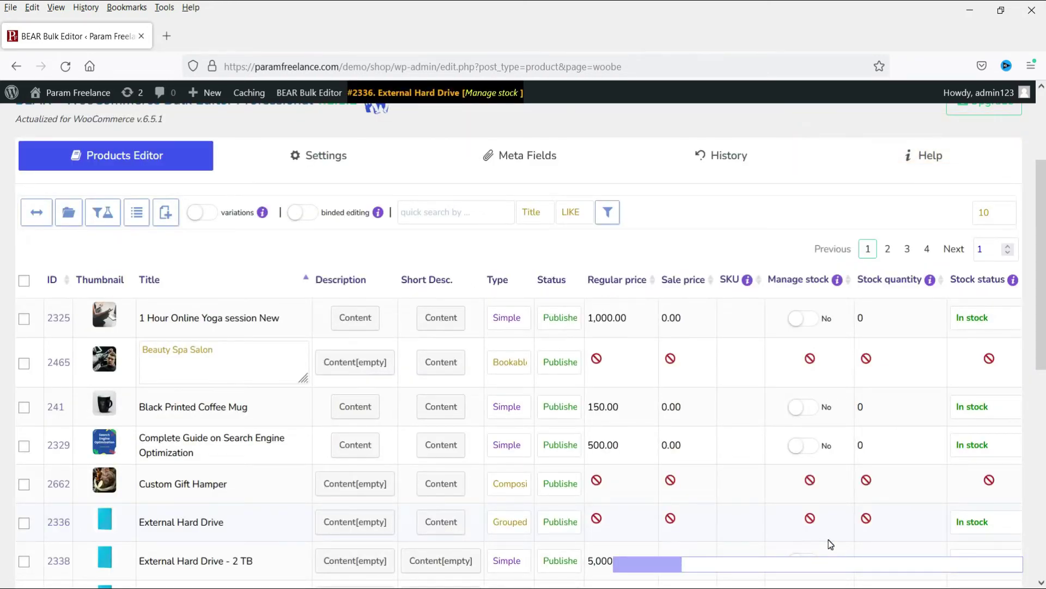
# Step: Append "New Description." to the short description of the 1 Hour Online Yoga session product and apply it
pyautogui.click(442, 317)
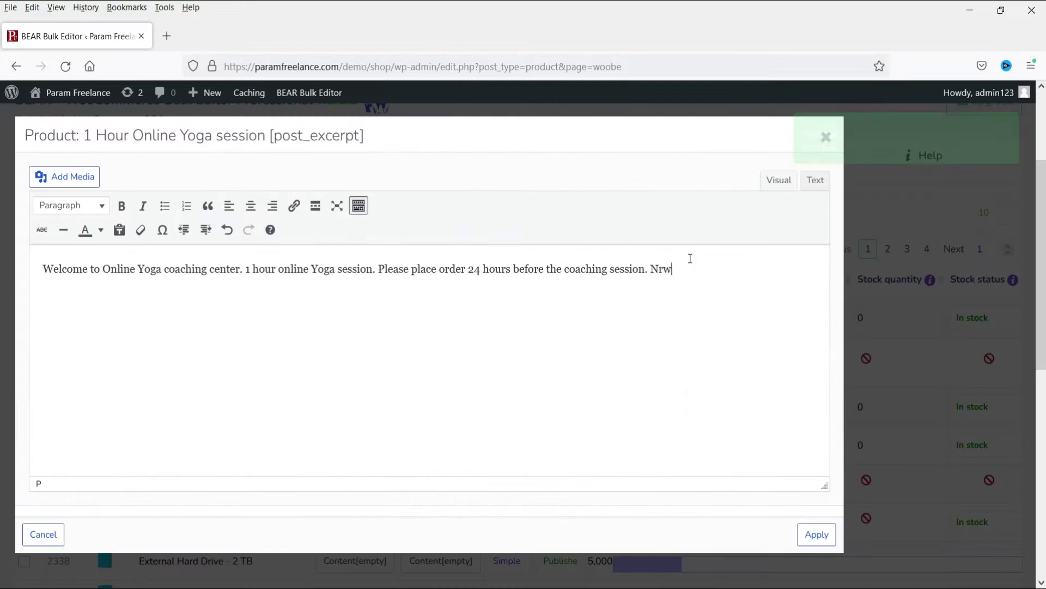
pyautogui.click(690, 258)
pyautogui.write('Description.')
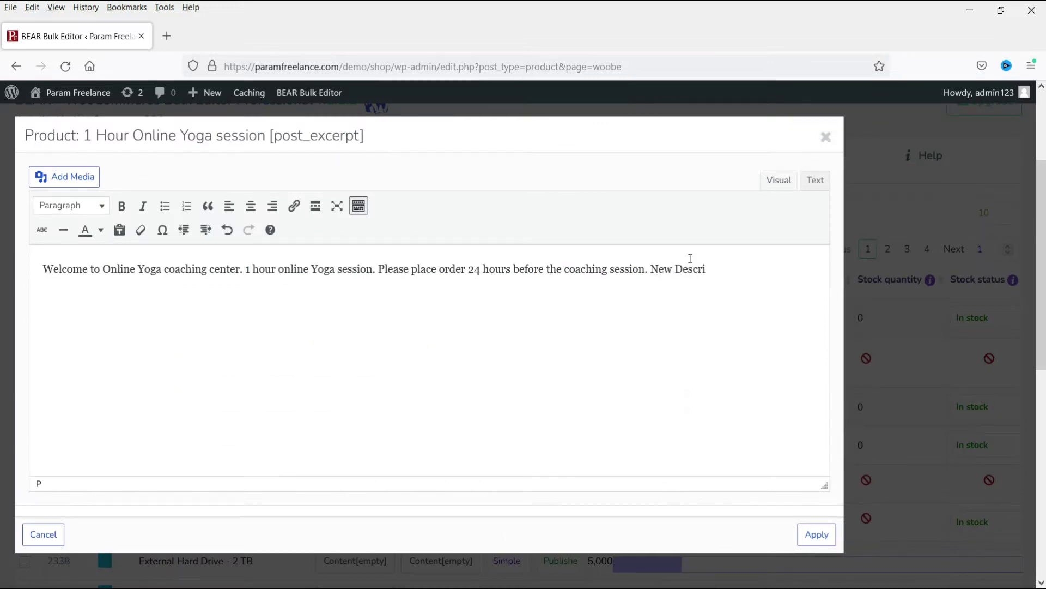
pyautogui.click(816, 534)
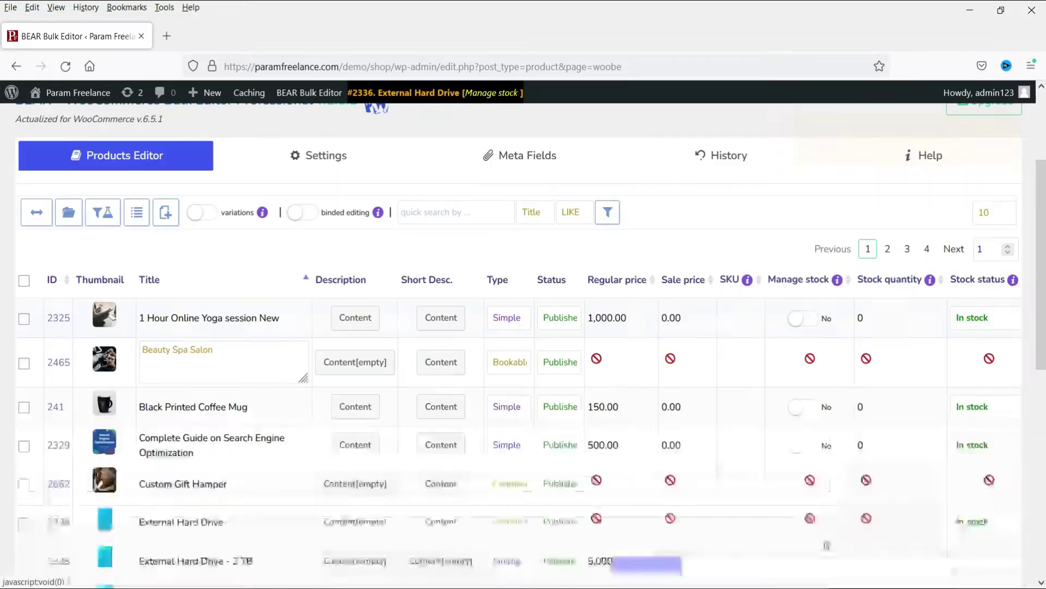
# Step: View the yoga session's product type and status options, and open its regular price and sale price for editing
pyautogui.click(510, 319)
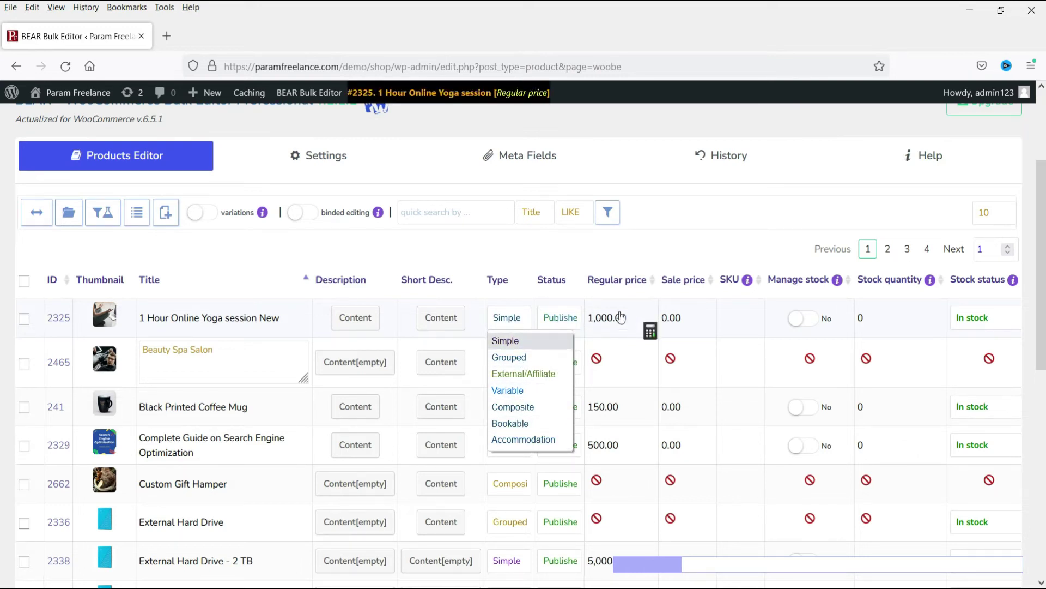
pyautogui.click(560, 317)
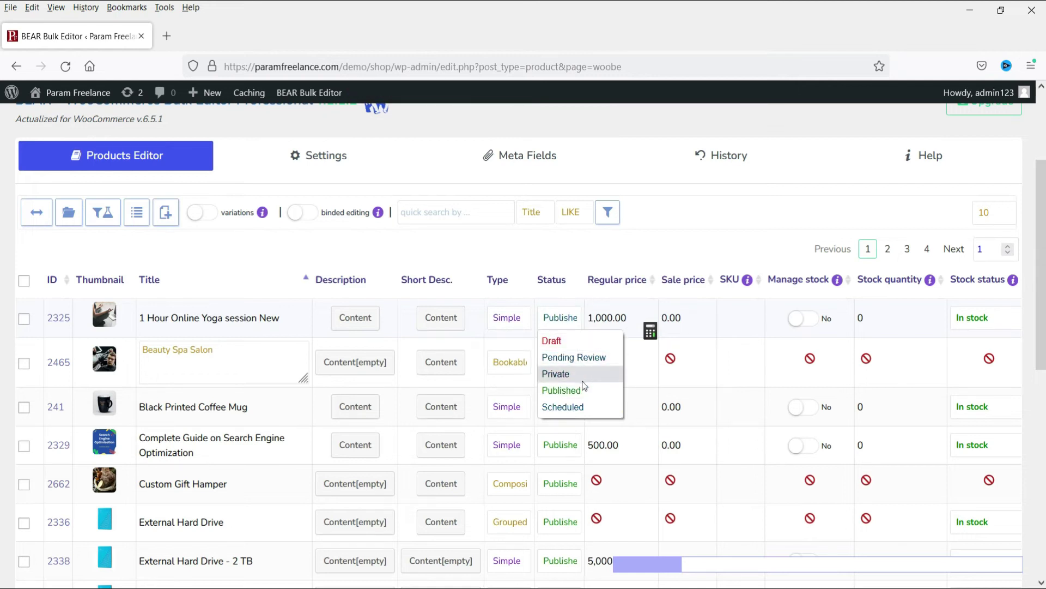
pyautogui.click(609, 315)
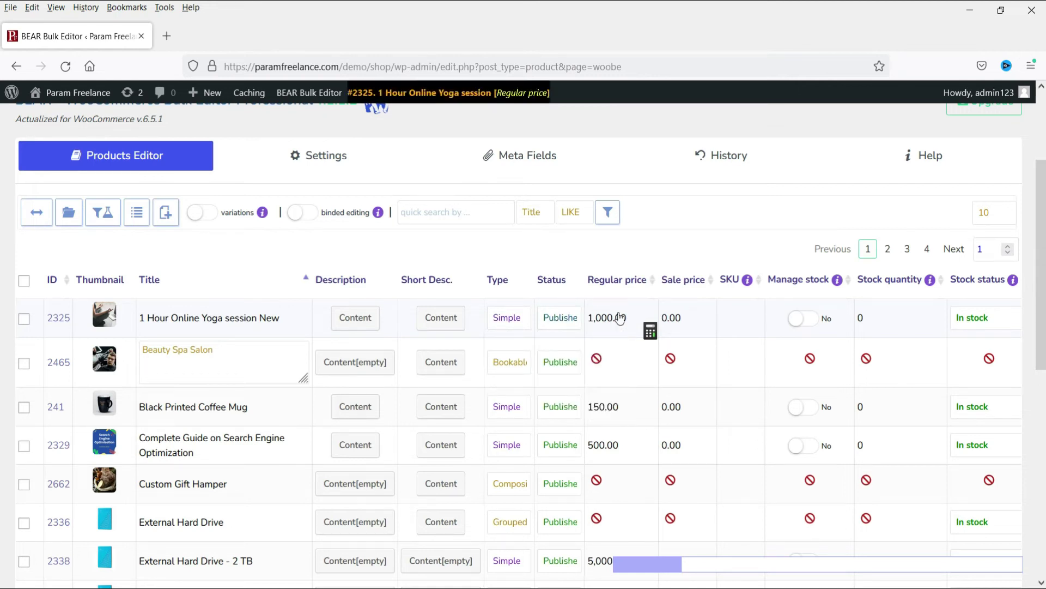
pyautogui.click(610, 315)
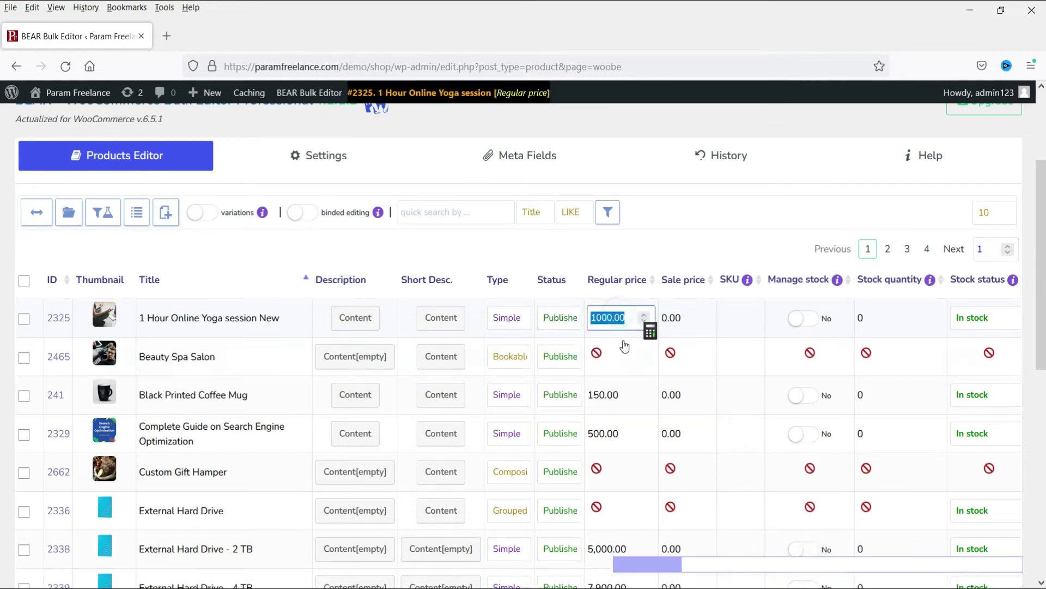
pyautogui.click(673, 318)
pyautogui.click(668, 317)
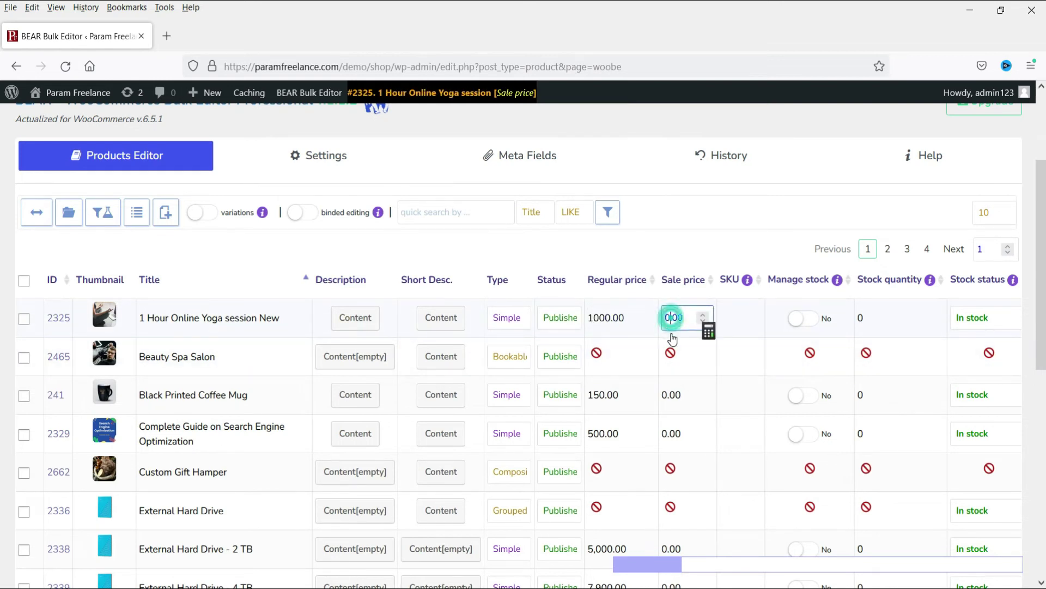
# Step: Open the yoga session's shop page in a new browser tab and check its title, short description and description
pyautogui.rightClick(58, 321)
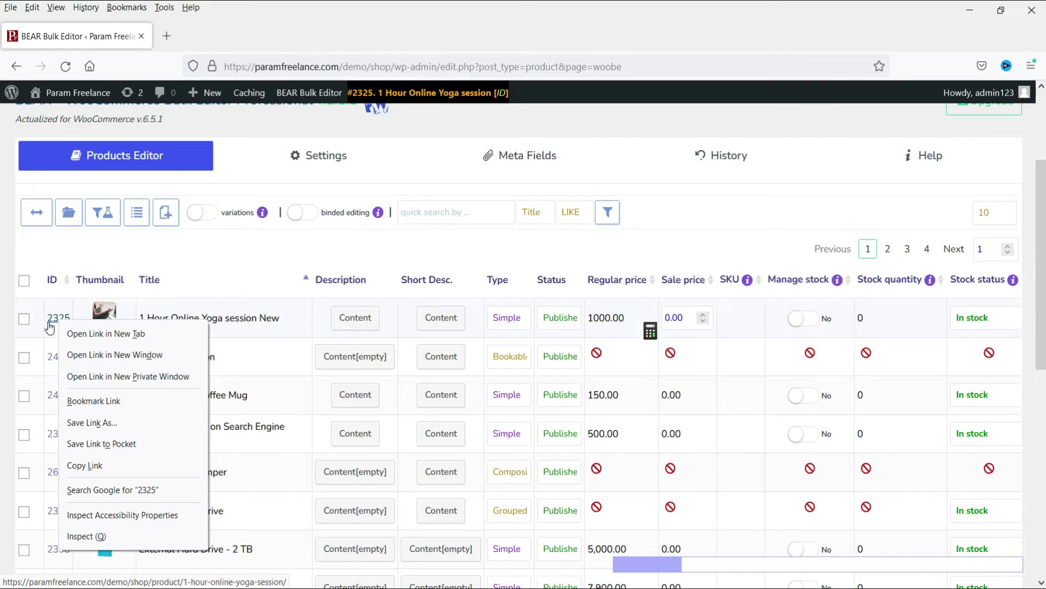
pyautogui.click(57, 330)
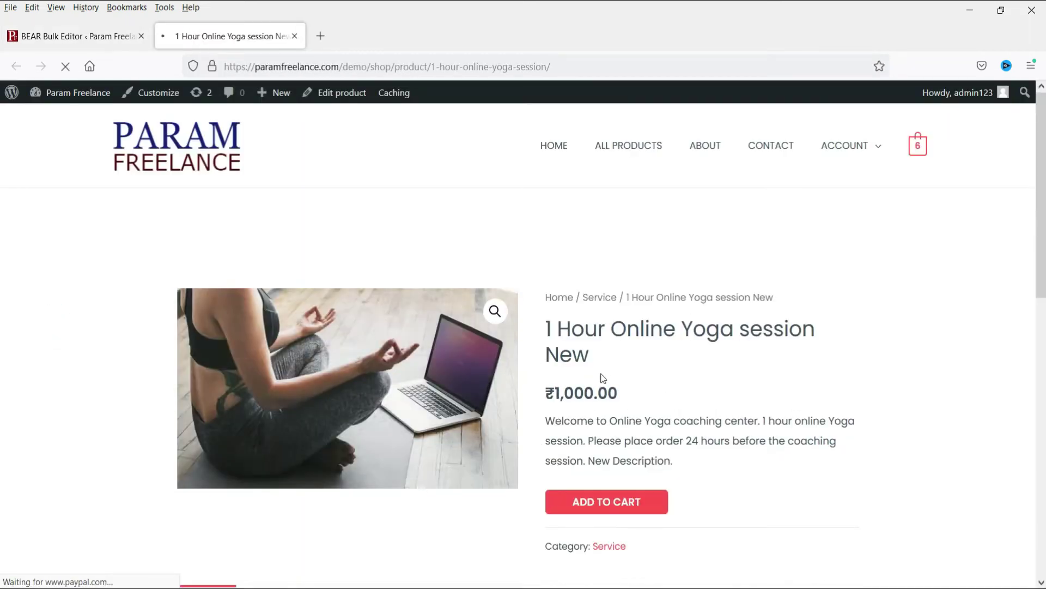
pyautogui.scroll(-3, 603, 397)
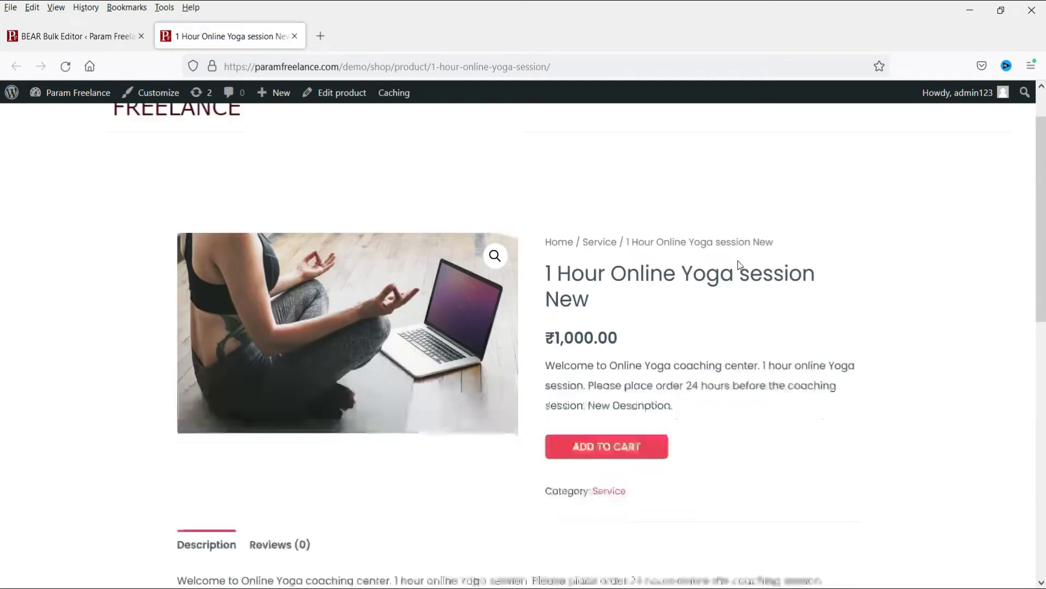
pyautogui.moveTo(592, 209); pyautogui.dragTo(553, 206)
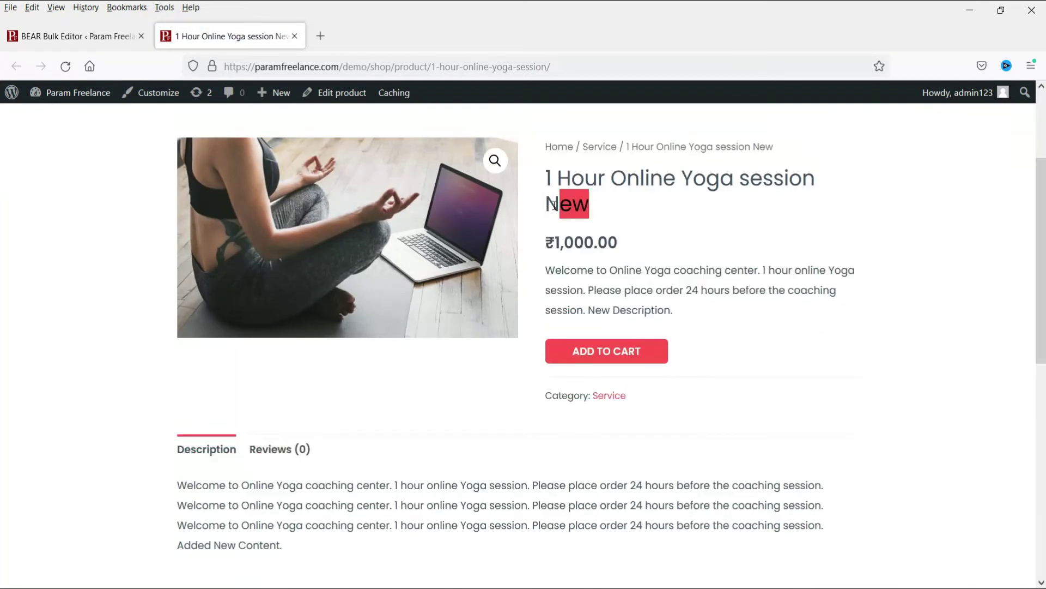
pyautogui.moveTo(590, 309); pyautogui.dragTo(675, 310)
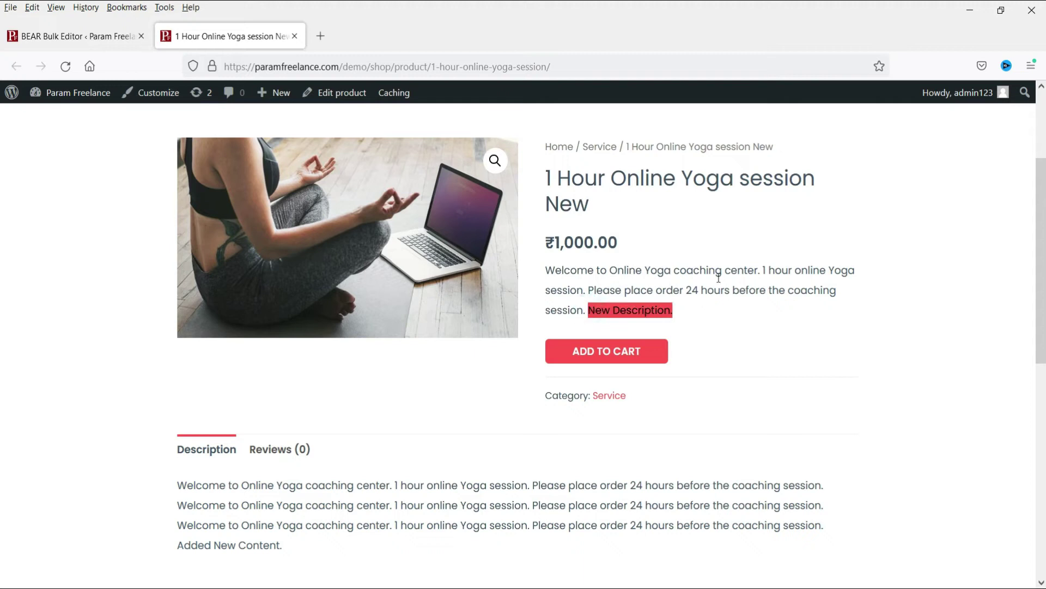
pyautogui.scroll(-2, 716, 282)
pyautogui.moveTo(178, 476); pyautogui.dragTo(313, 477)
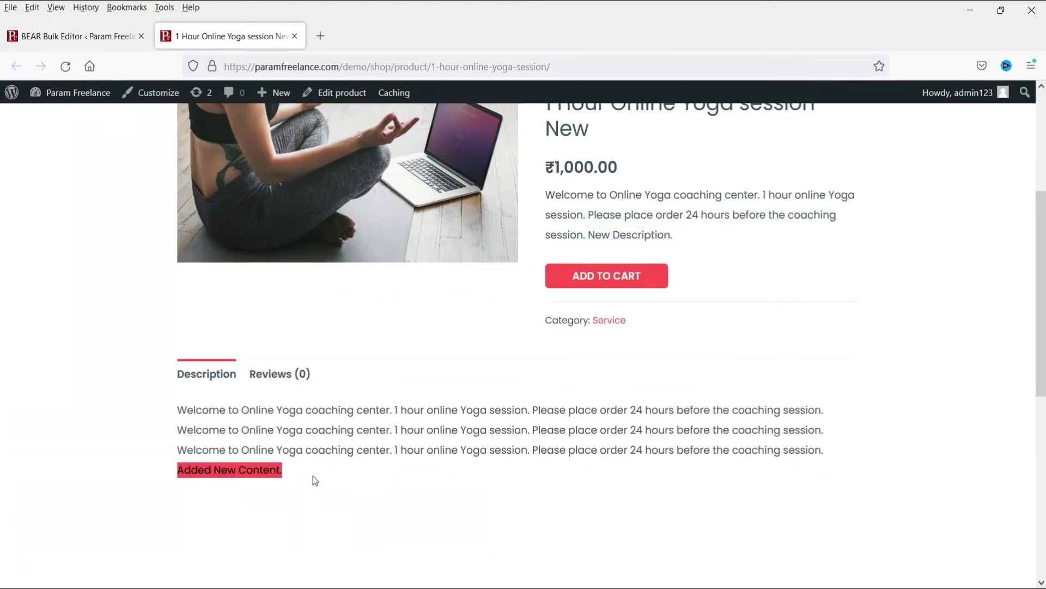
# Step: Return to the bulk editor and set the sale price of the 1 Hour Online Yoga session product to 900
pyautogui.click(68, 37)
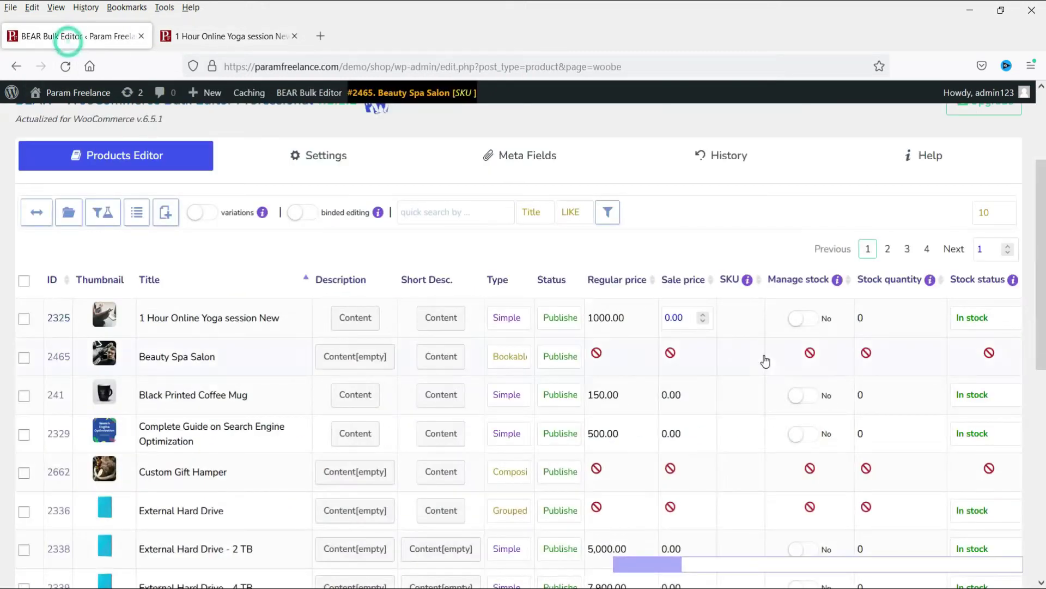
pyautogui.click(682, 317)
pyautogui.doubleClick(679, 316)
pyautogui.tripleClick(677, 315)
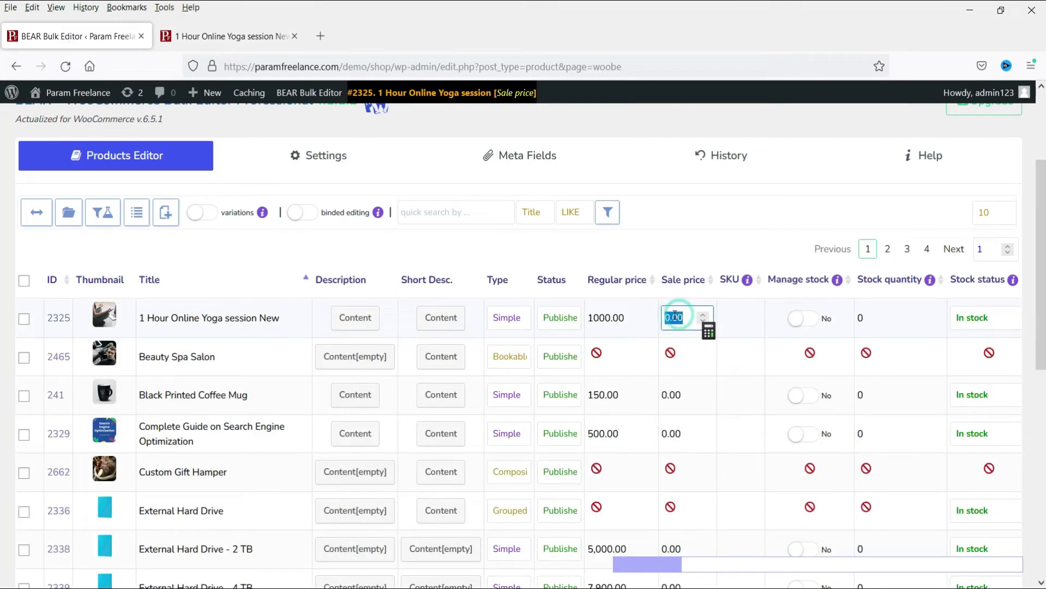
pyautogui.write('9')
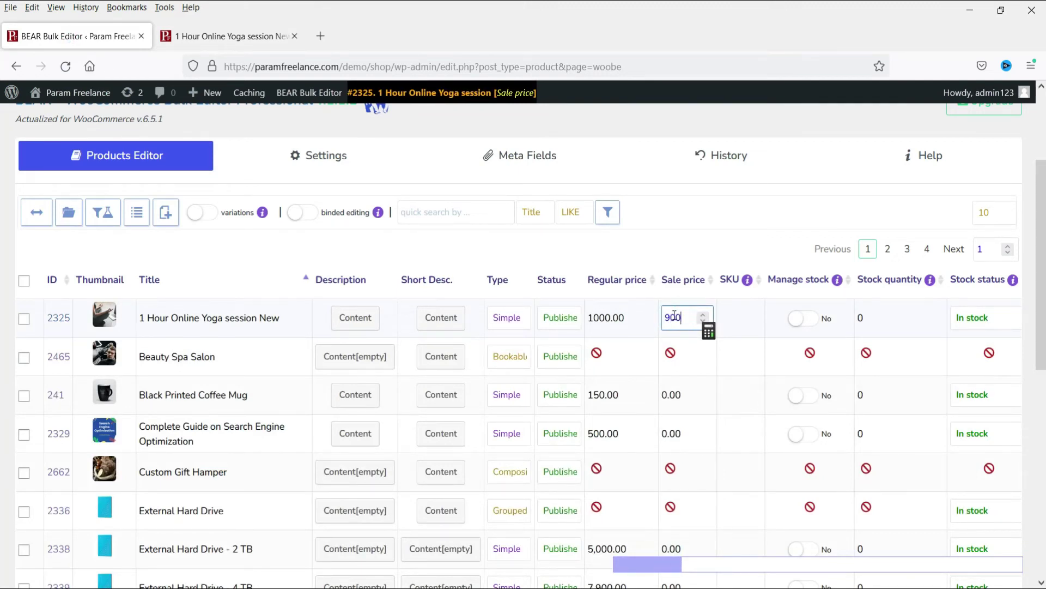
pyautogui.write('00')
pyautogui.press('Return')
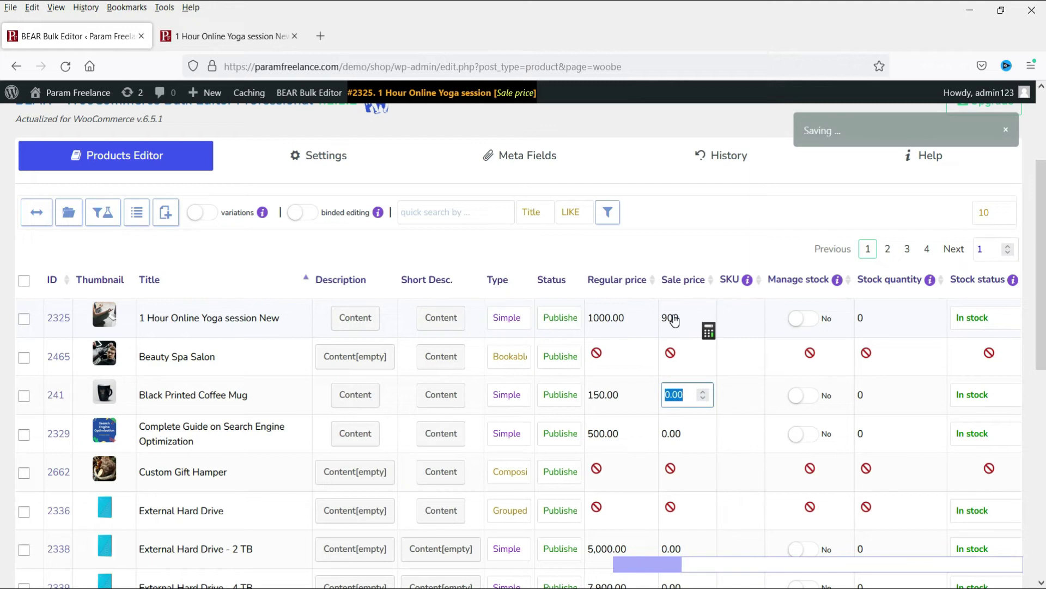
# Step: Reload the yoga session's shop page to check its price, and return to the bulk editor
pyautogui.click(217, 33)
pyautogui.click(65, 66)
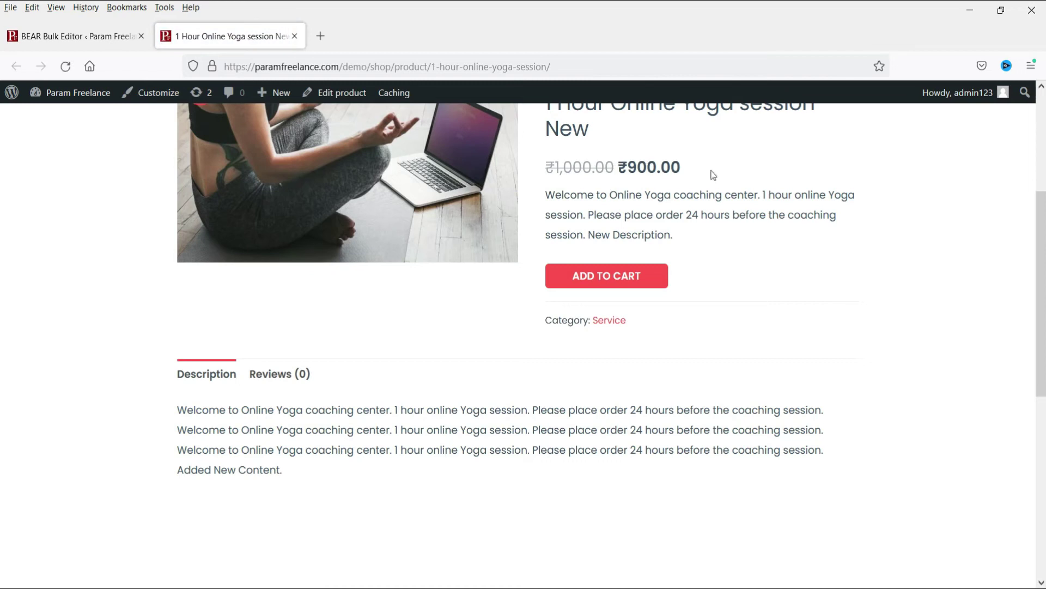
pyautogui.hotkey('ctrl', 'Tab')
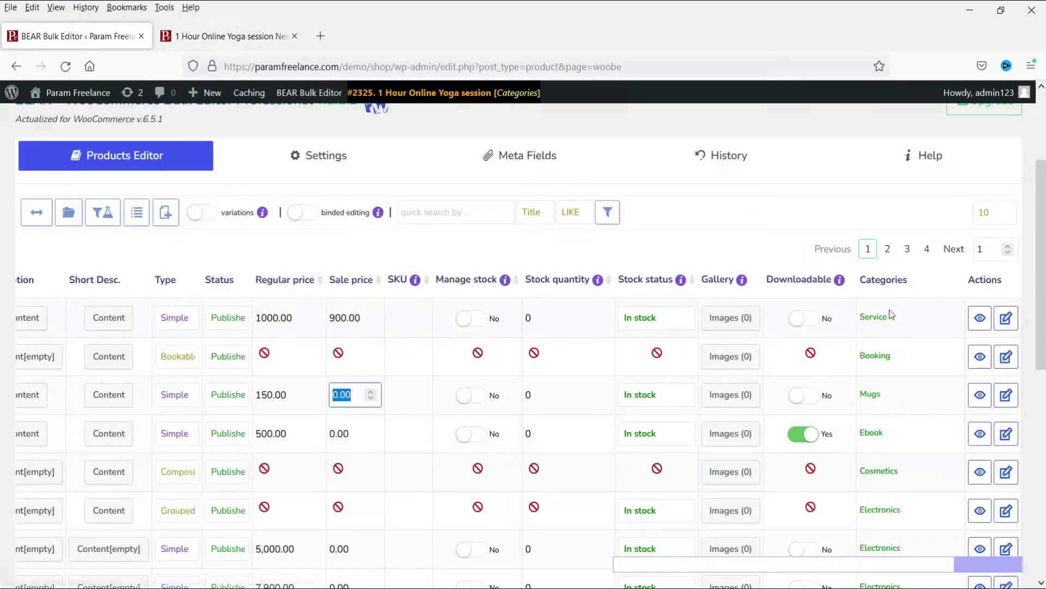
# Step: View the category choices for the 1 Hour Online Yoga session product and close them without applying changes
pyautogui.click(898, 319)
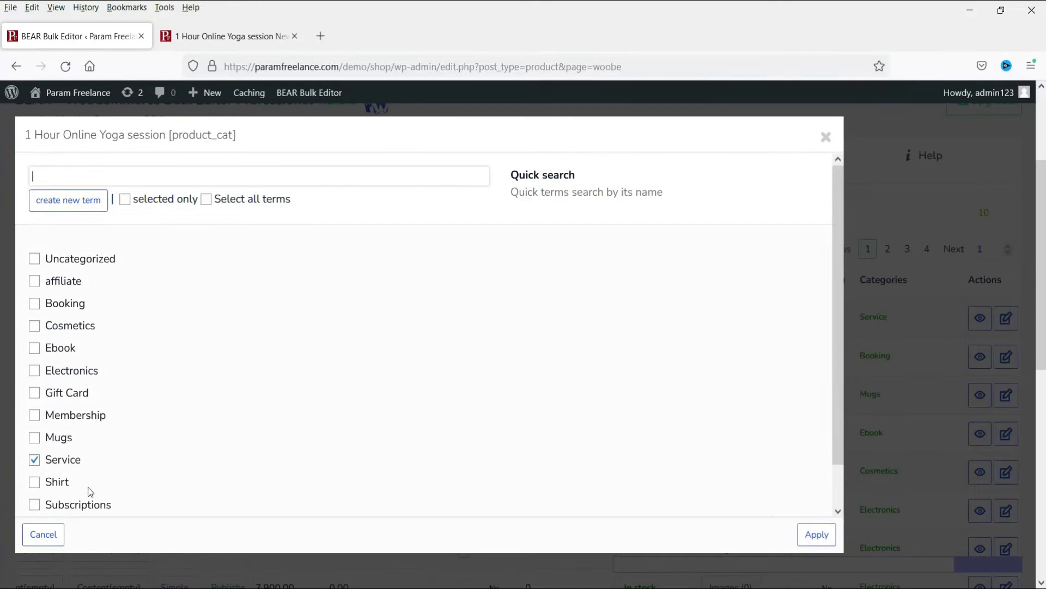
pyautogui.scroll(3, 61, 393)
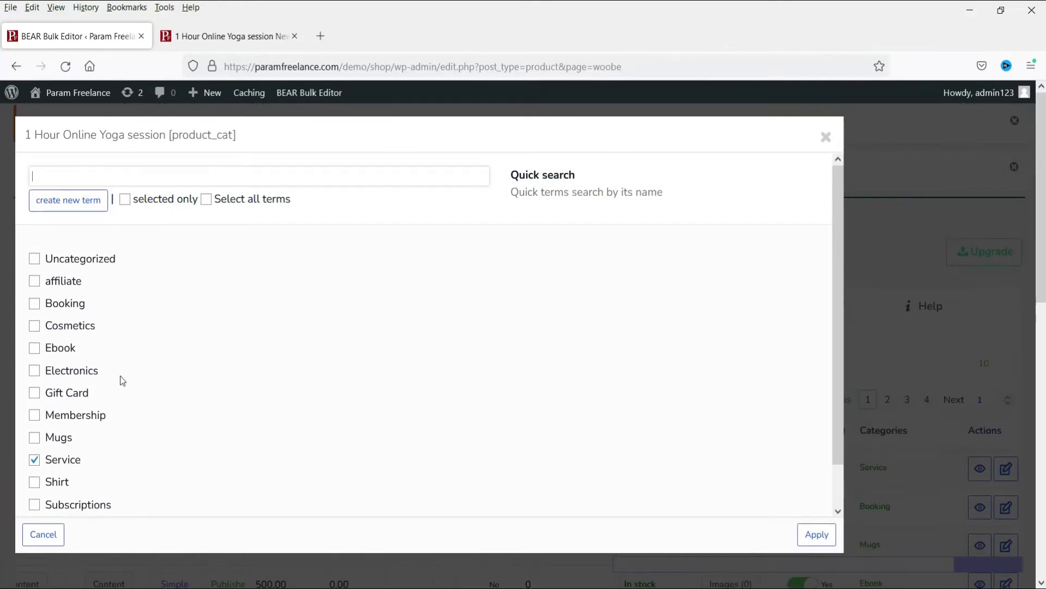
pyautogui.click(826, 137)
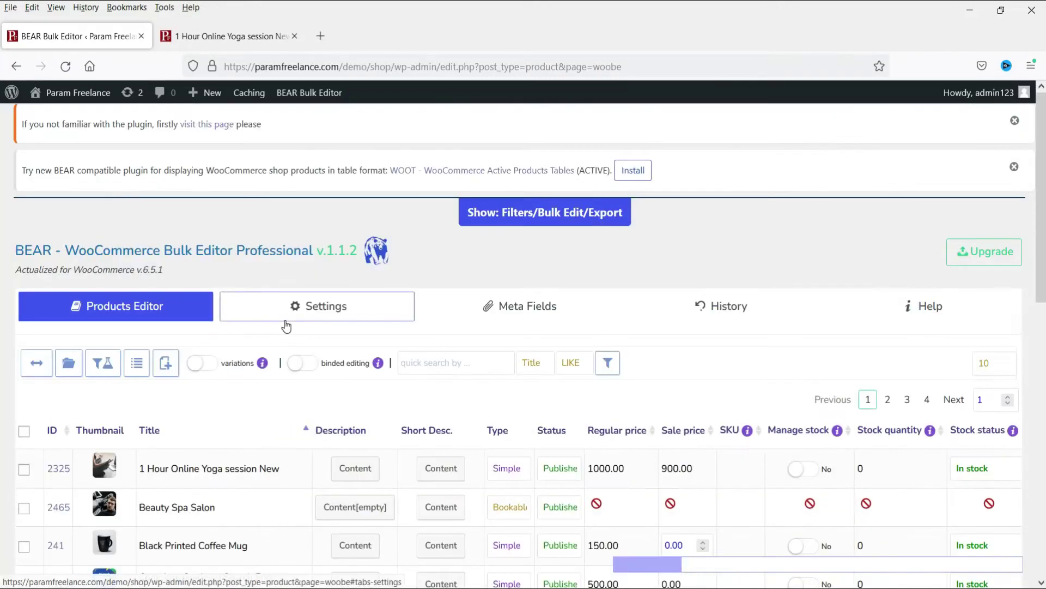
# Step: Open the bulk editor's settings and examine the column settings from the selection checkboxes through Categories
pyautogui.click(341, 315)
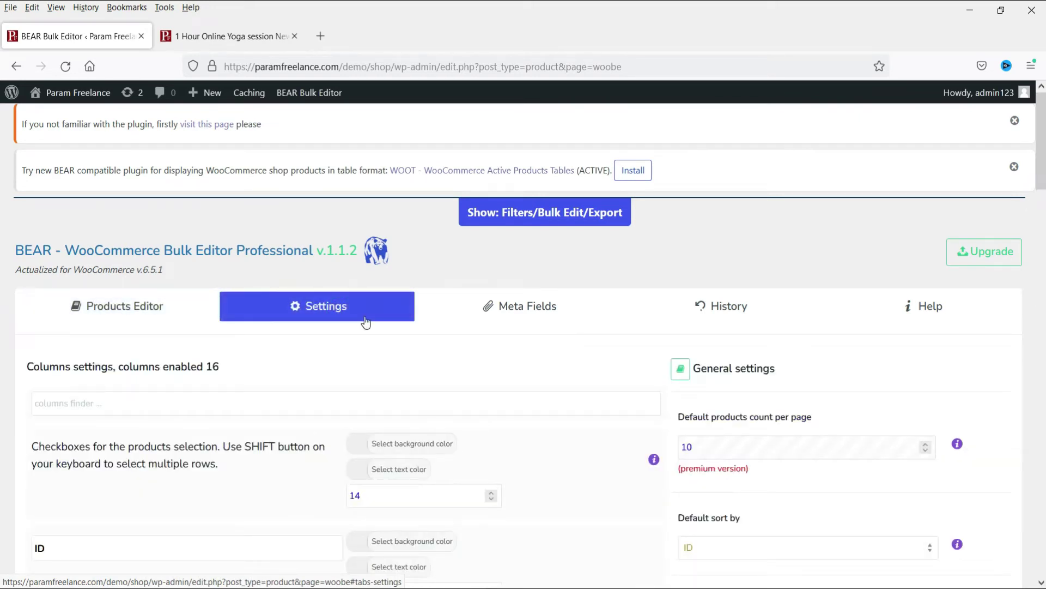
pyautogui.scroll(-4, 362, 321)
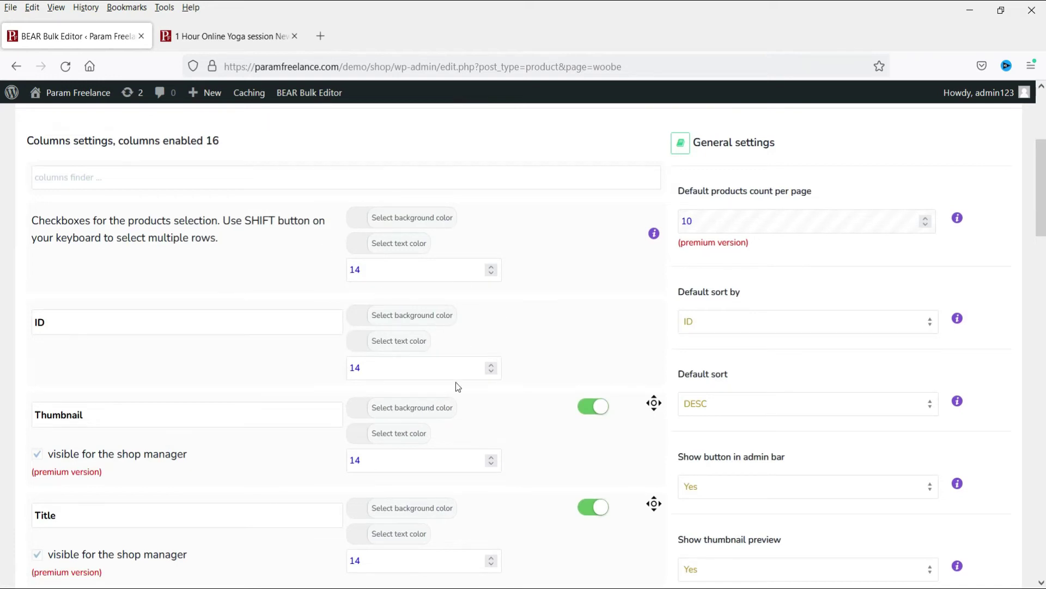
pyautogui.scroll(3, 455, 384)
pyautogui.scroll(-7, 270, 343)
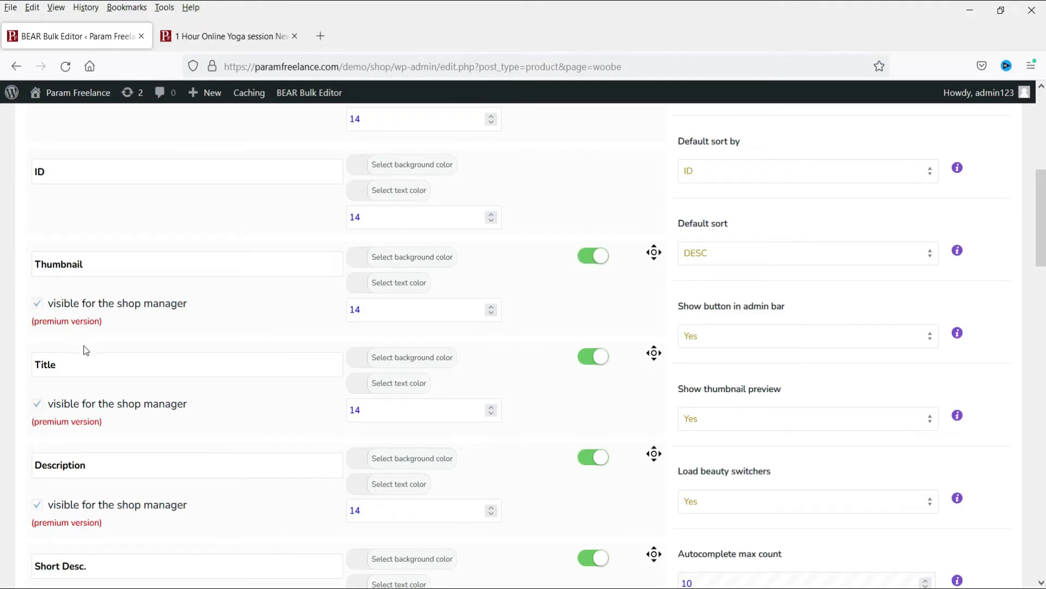
pyautogui.scroll(-7, 84, 349)
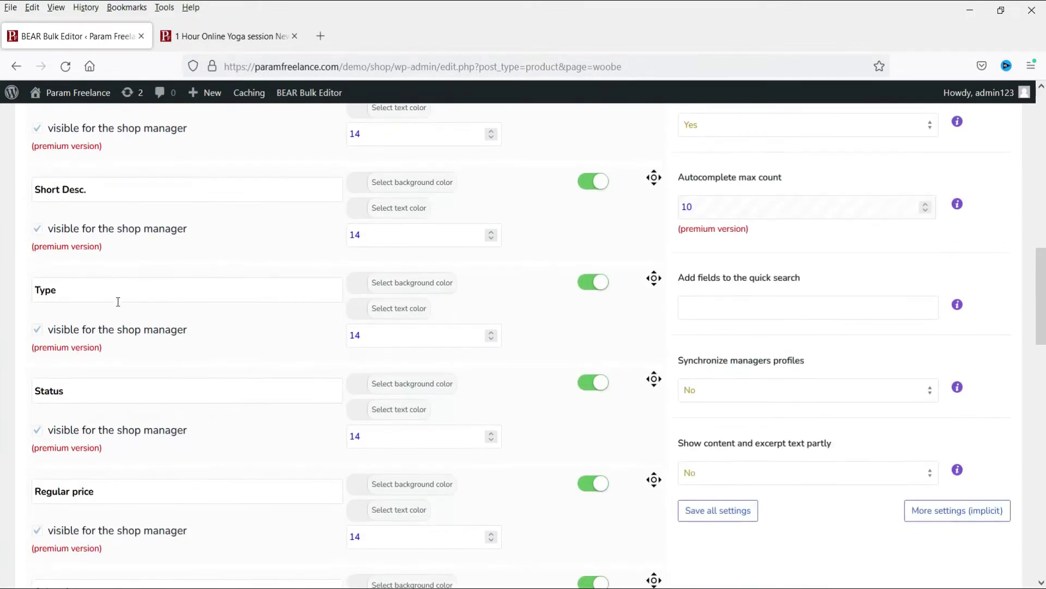
pyautogui.scroll(-11, 112, 304)
pyautogui.scroll(-7, 109, 308)
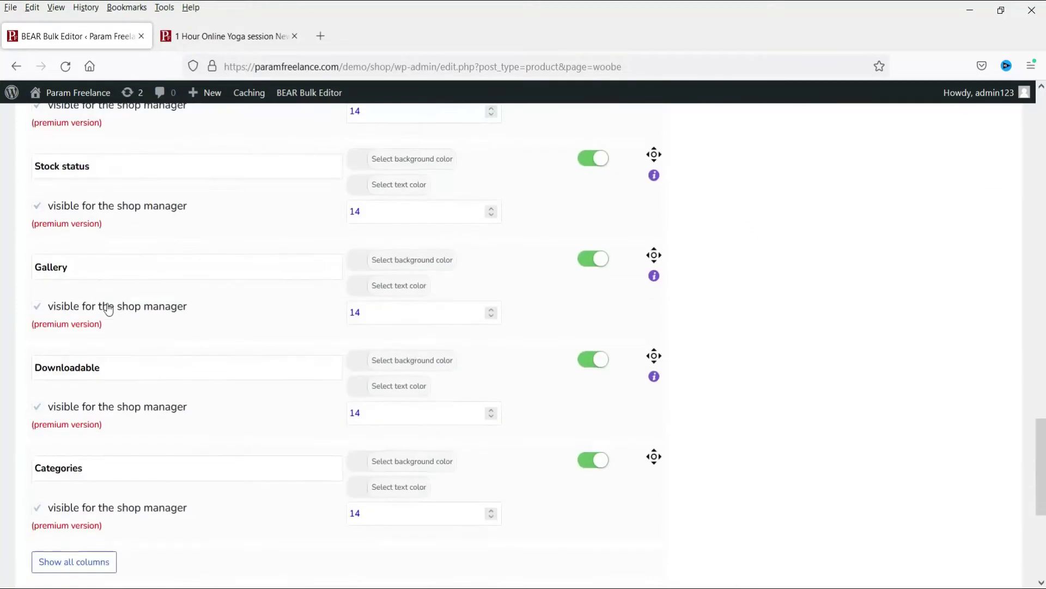
# Step: Disable the Downloadable column in the column settings
pyautogui.scroll(4, 522, 403)
pyautogui.scroll(-3, 201, 325)
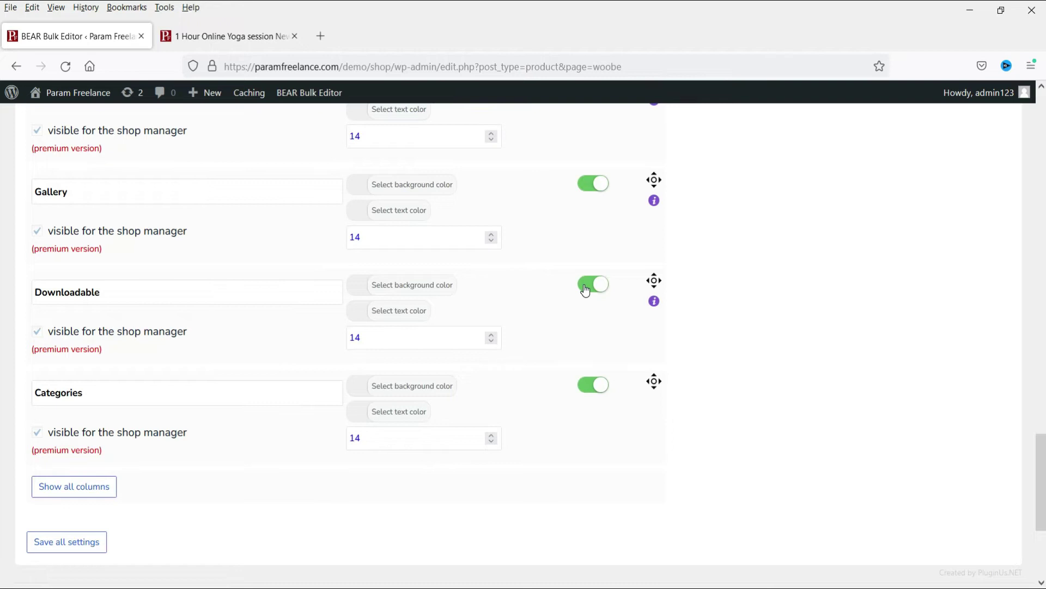
pyautogui.click(585, 289)
pyautogui.scroll(5, 390, 346)
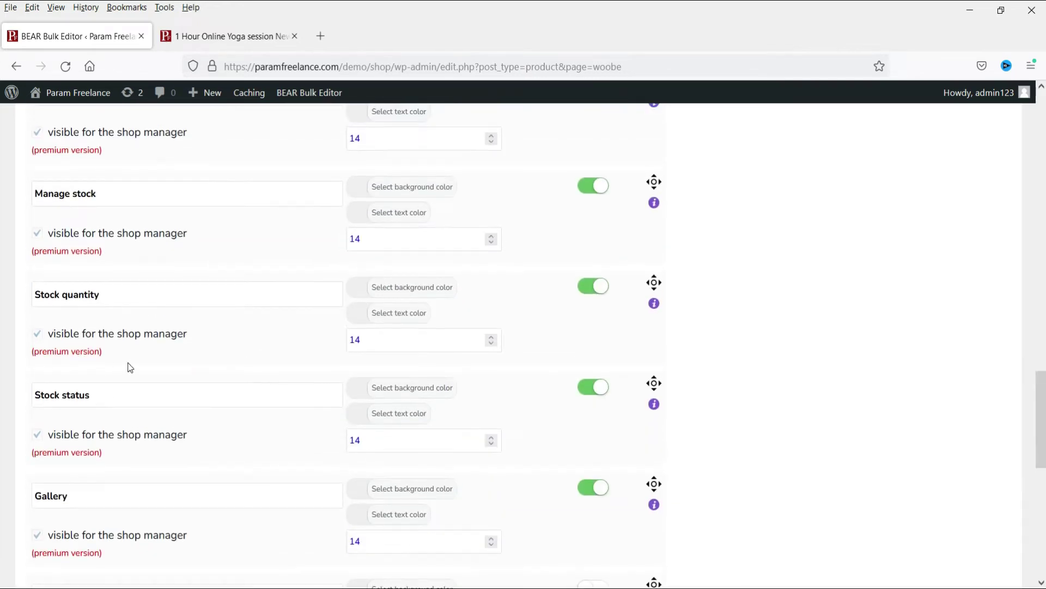
# Step: Disable the SKU column in the column settings and save all settings
pyautogui.scroll(5, 96, 363)
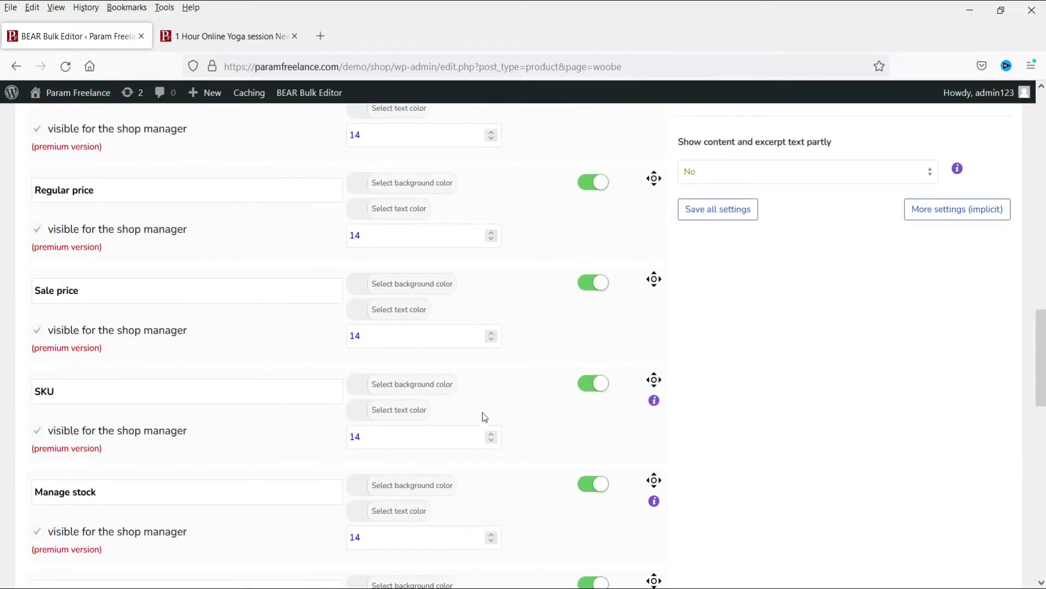
pyautogui.click(586, 388)
pyautogui.scroll(-10, 793, 364)
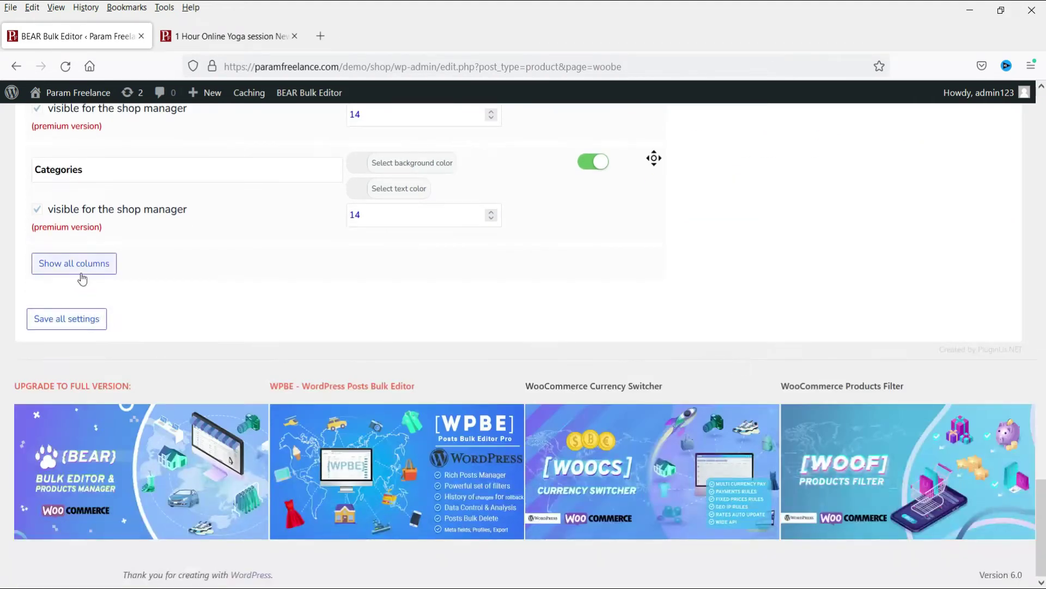
pyautogui.click(78, 322)
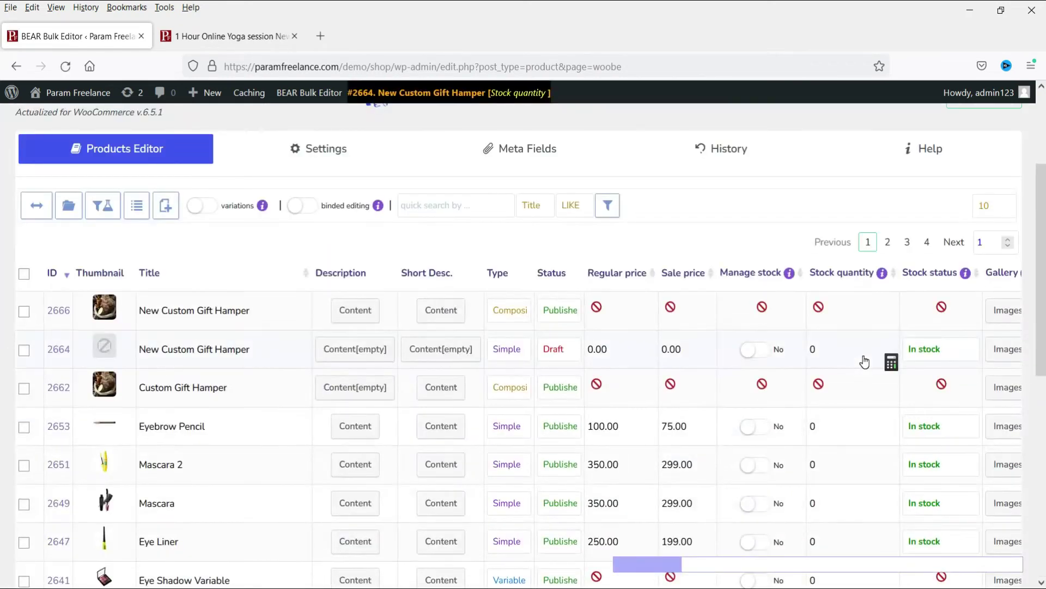
# Step: Examine the product table's columns through to Actions, the plugin's settings, and its Meta Fields page
pyautogui.click(752, 566)
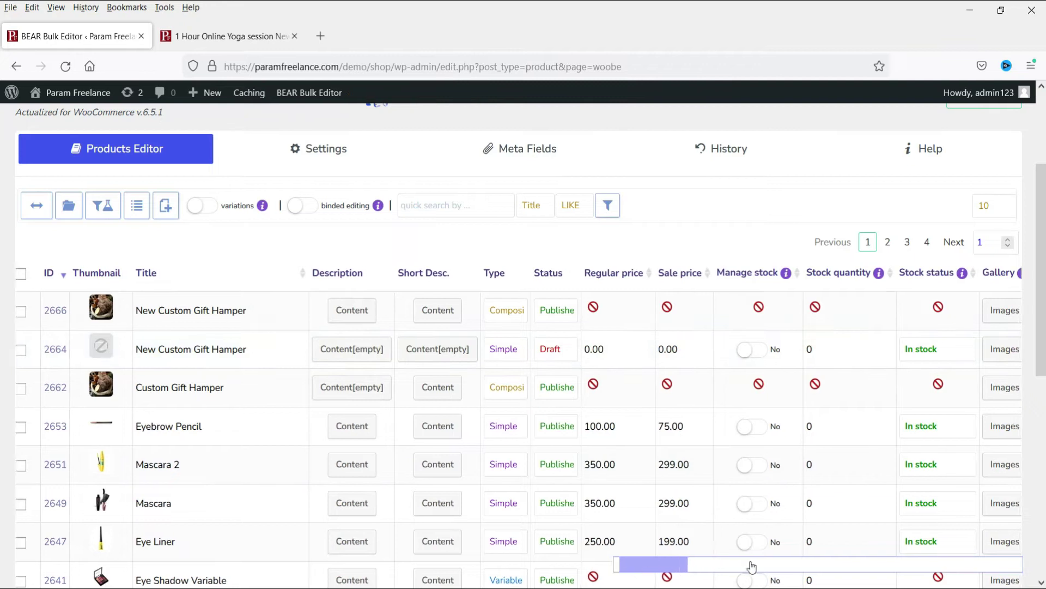
pyautogui.click(752, 567)
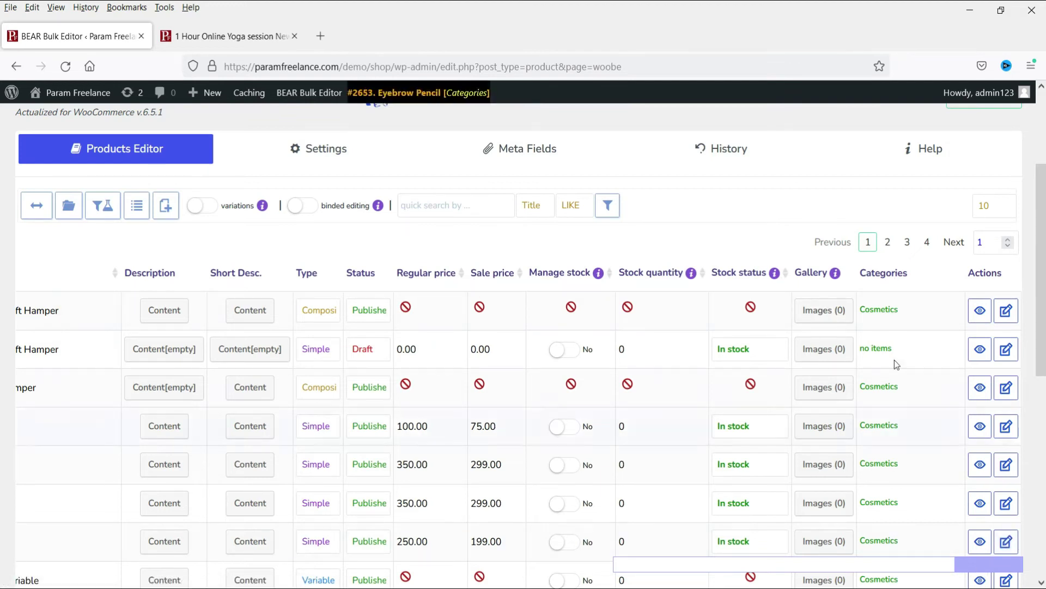
pyautogui.click(325, 155)
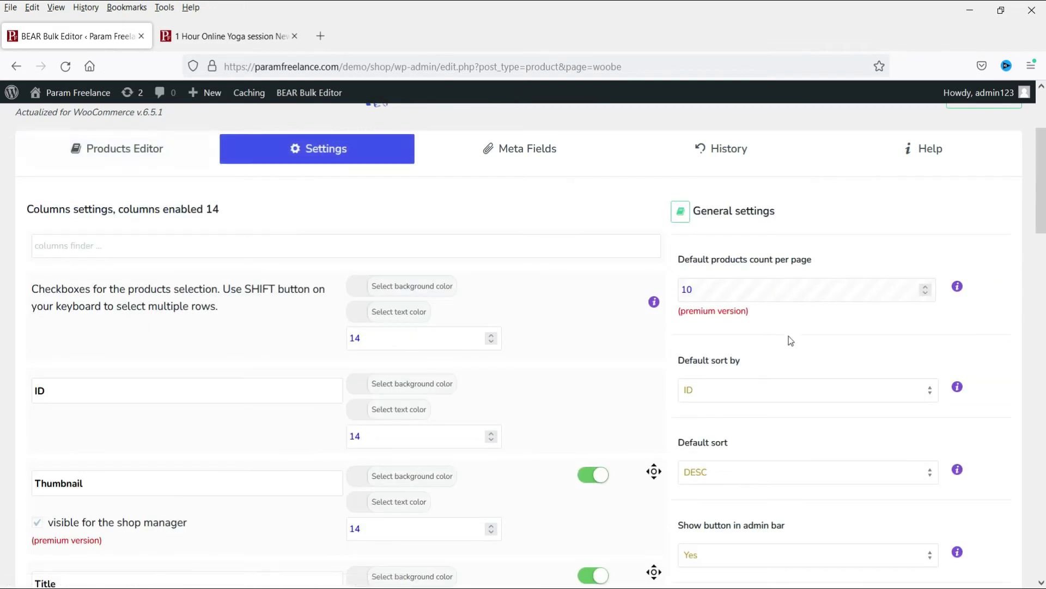
pyautogui.scroll(-8, 818, 375)
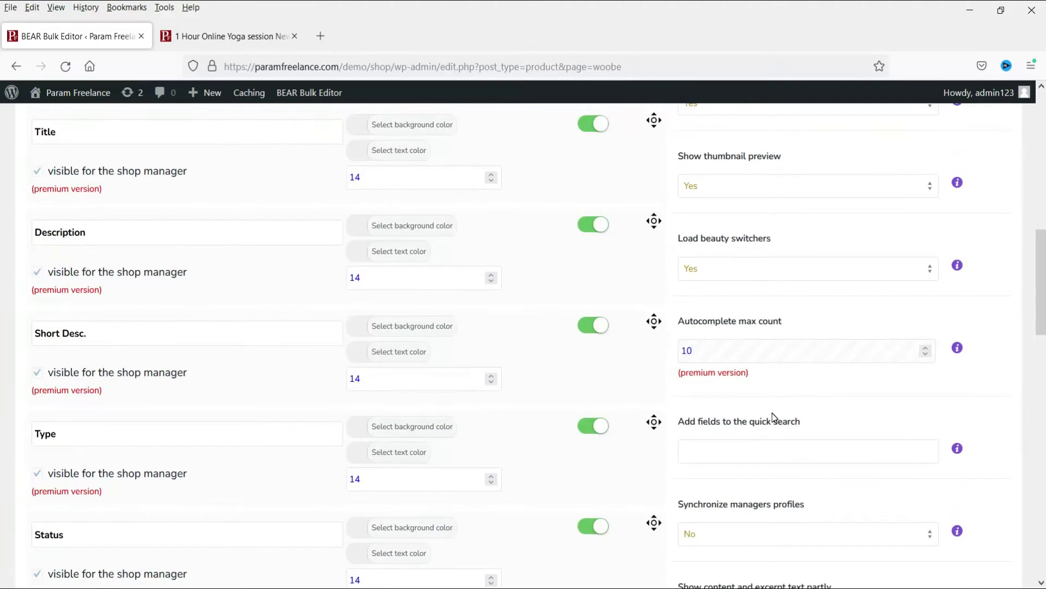
pyautogui.scroll(-15, 772, 415)
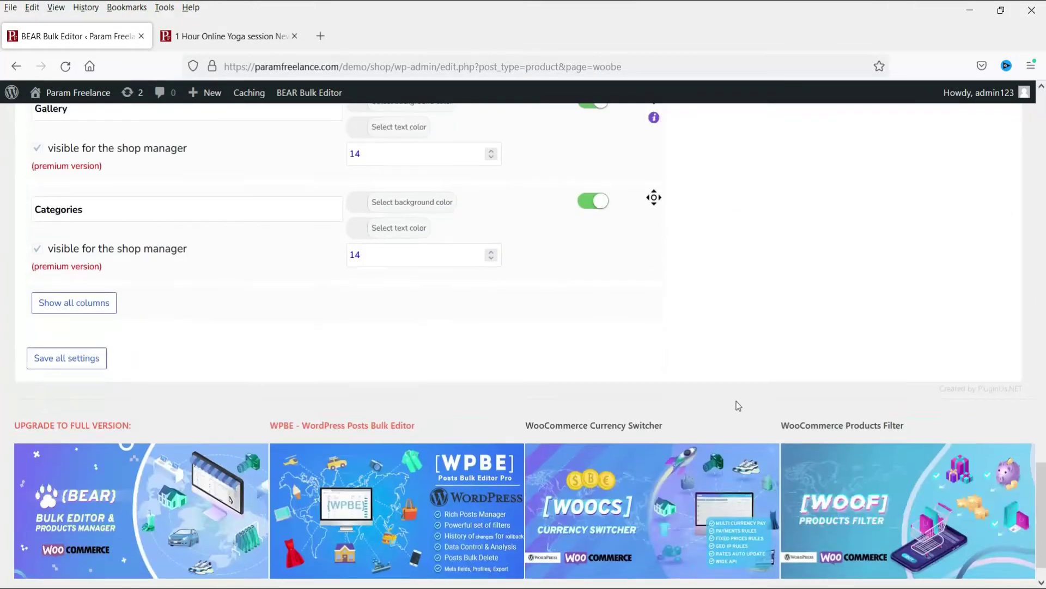
pyautogui.scroll(20, 739, 406)
pyautogui.click(551, 306)
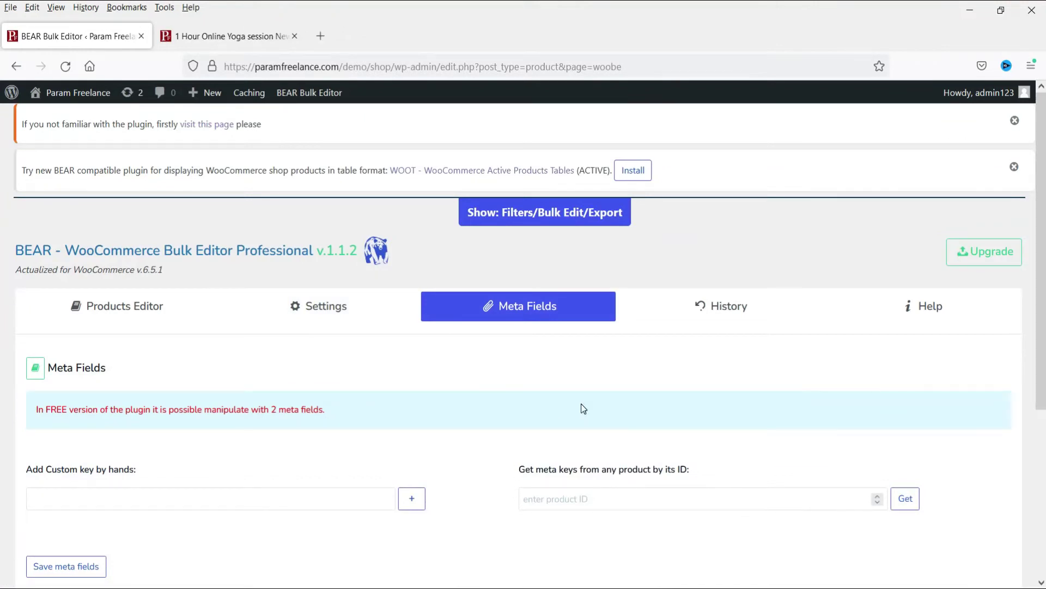
# Step: Open the edit history and roll back the sale price change of the 1 Hour Online Yoga session New product
pyautogui.click(728, 318)
pyautogui.scroll(-4, 551, 320)
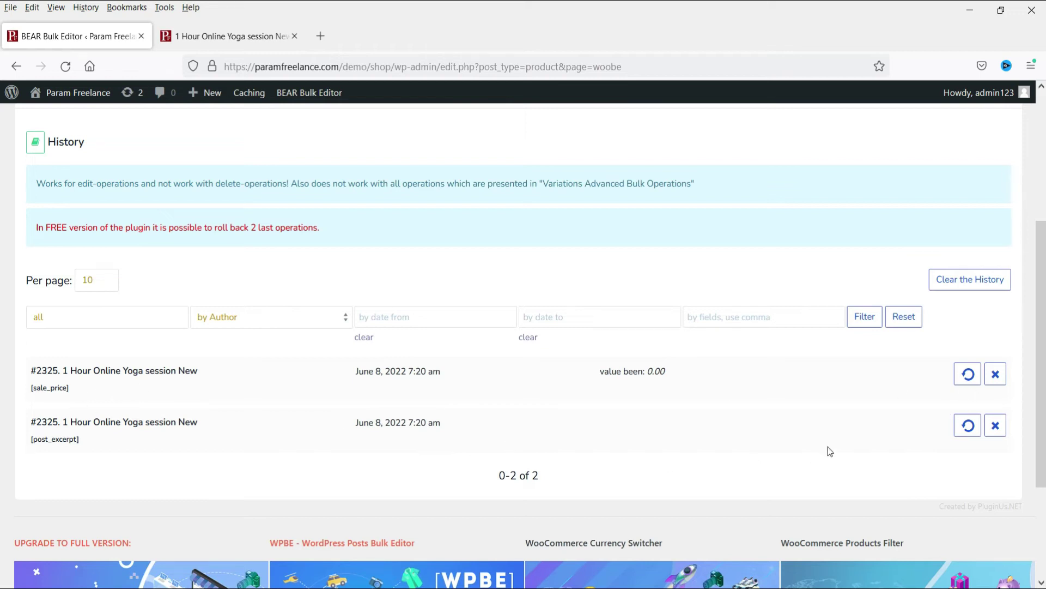
pyautogui.click(966, 377)
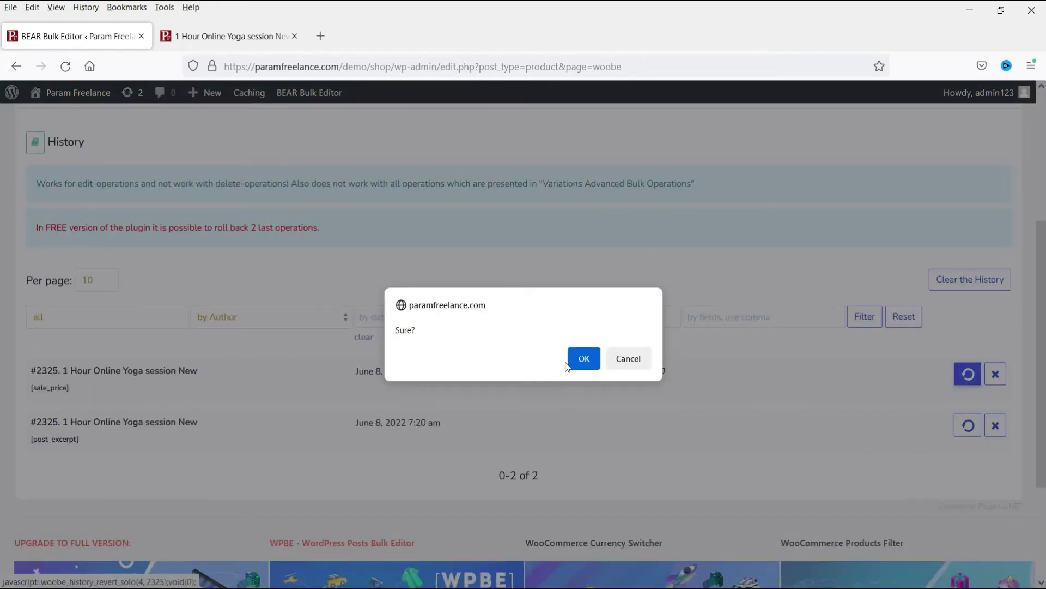
pyautogui.click(582, 359)
# Step: Reload the yoga session's shop page to check its price after the rollback
pyautogui.click(232, 35)
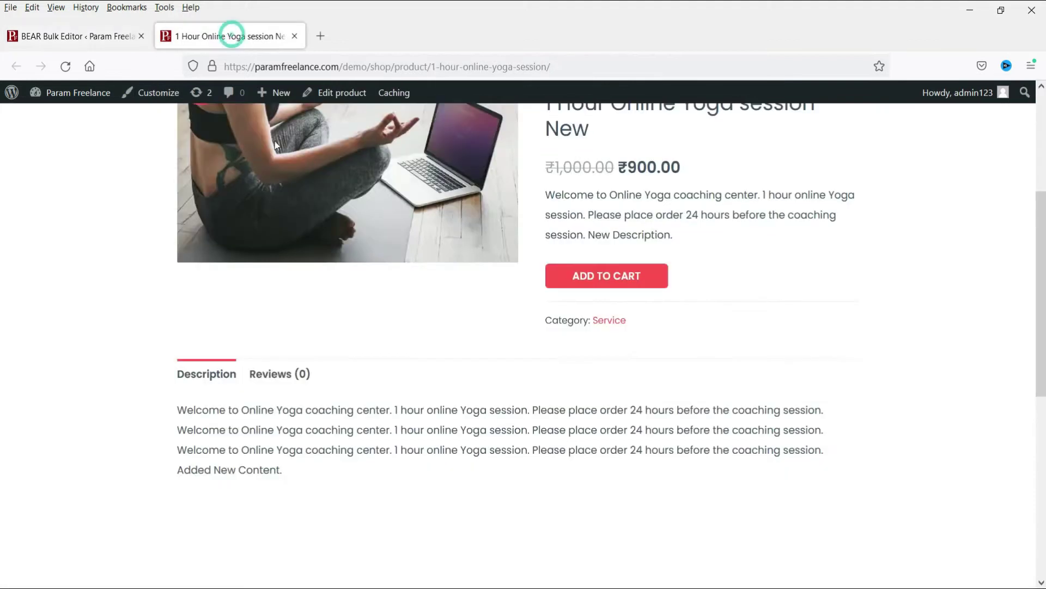
pyautogui.scroll(3, 61, 243)
pyautogui.click(65, 66)
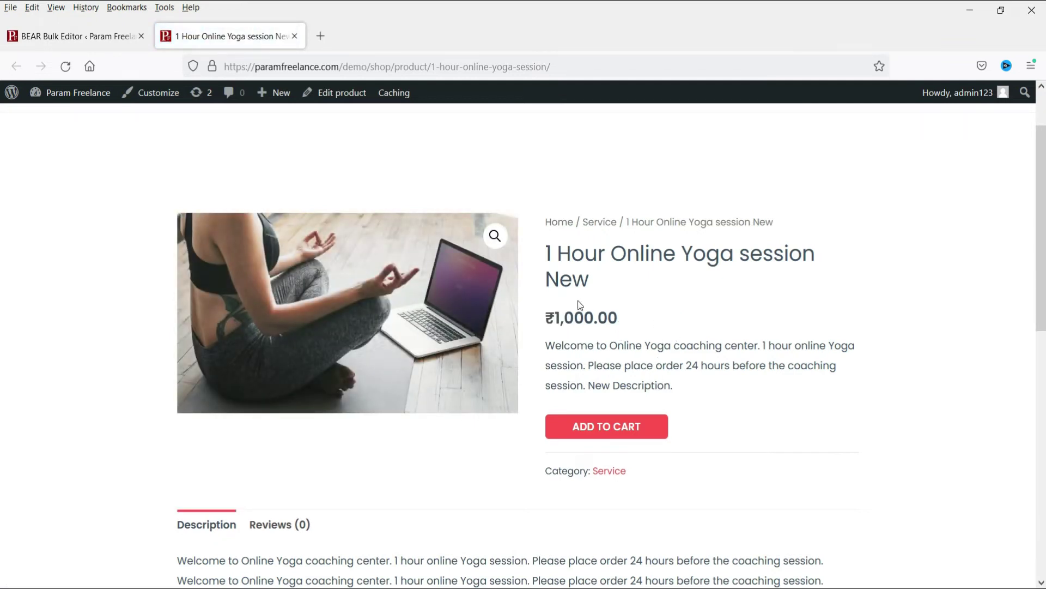
# Step: Return to the bulk editor's product table and enable the display of product variations
pyautogui.click(68, 36)
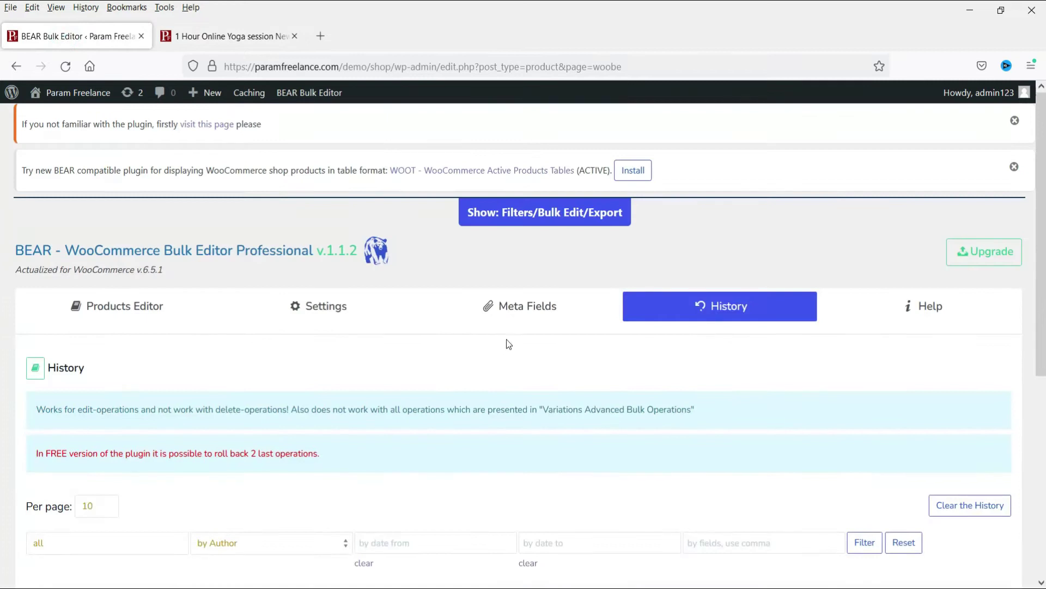
pyautogui.click(149, 306)
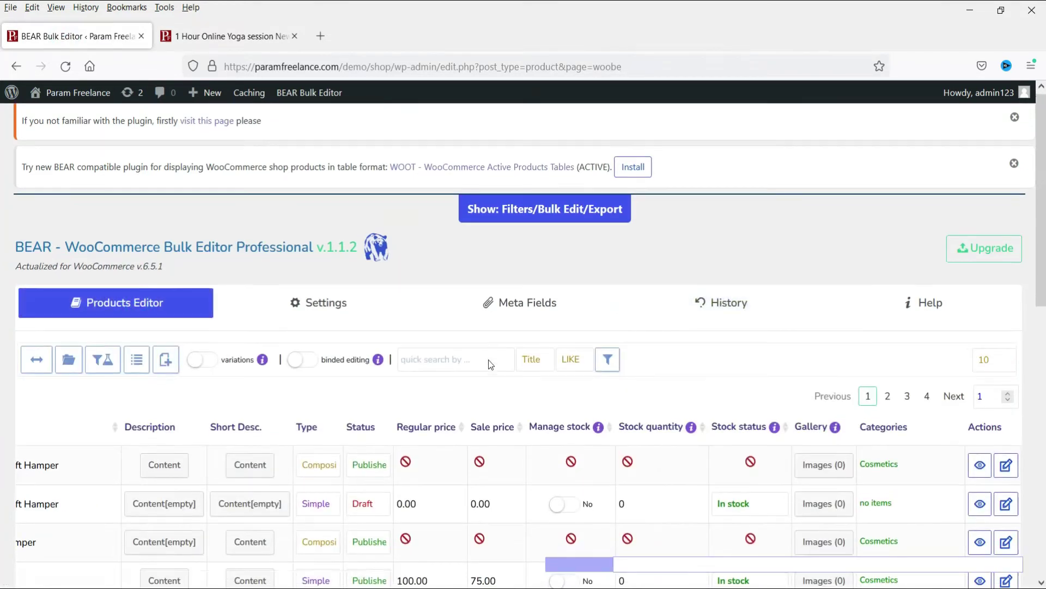
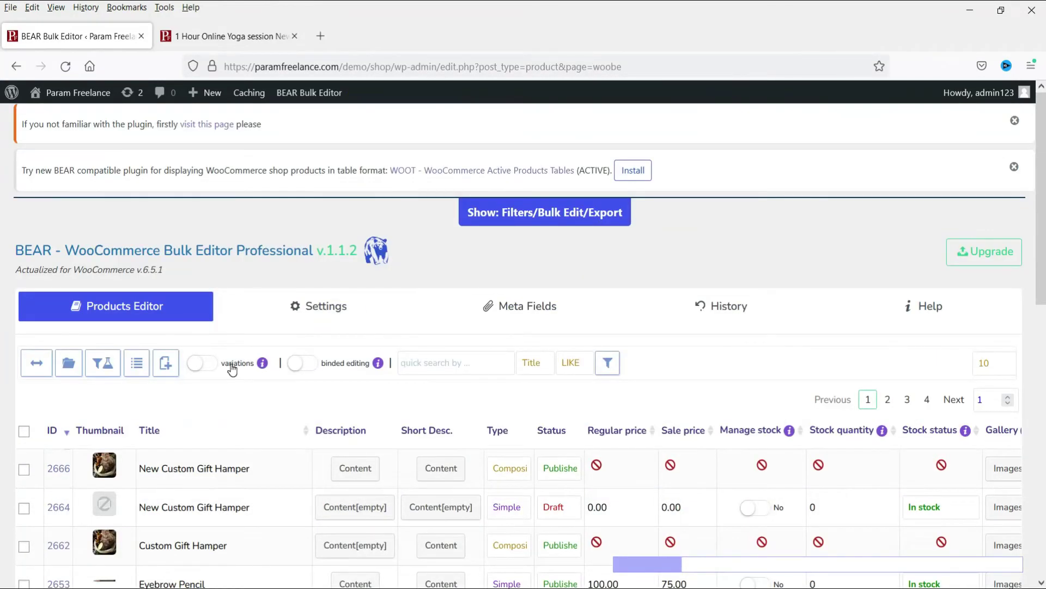
pyautogui.click(217, 370)
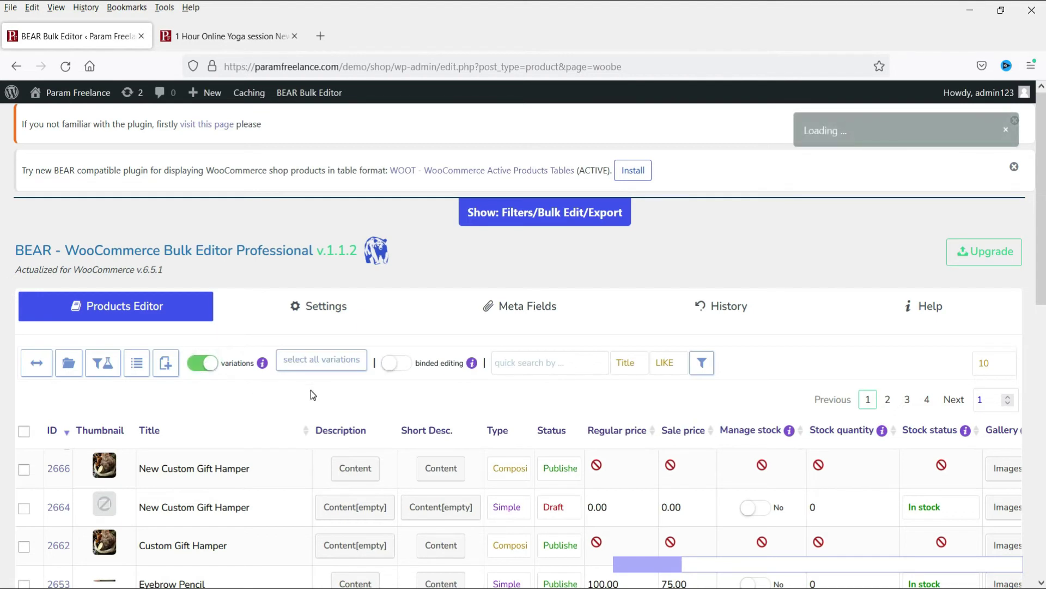
pyautogui.scroll(-5, 401, 374)
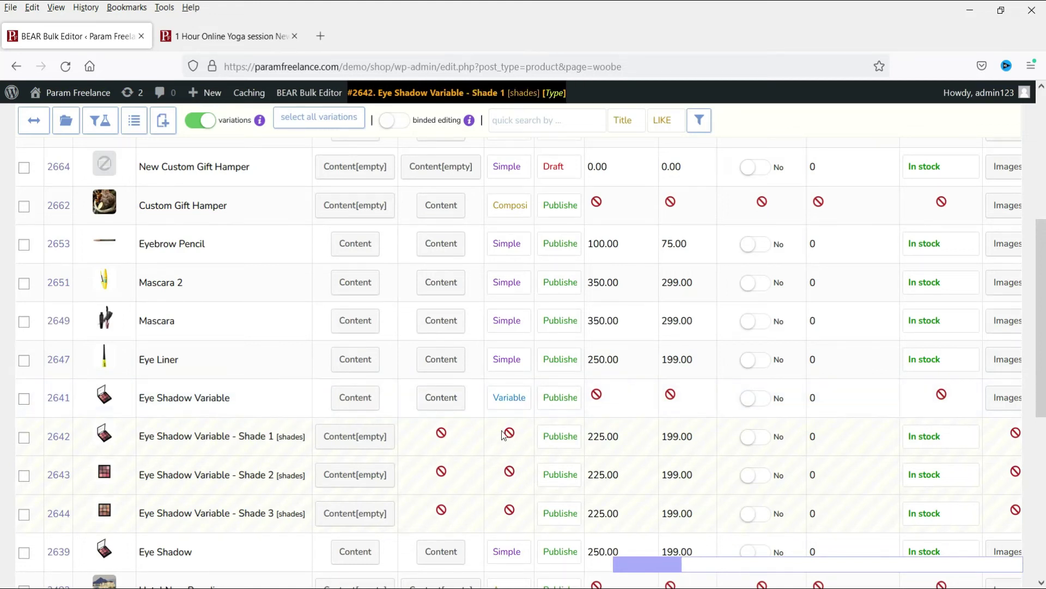
# Step: Set the regular price of the Eye Shadow Variable variations Shade 1, Shade 2 and Shade 3 to 250
pyautogui.scroll(-2, 679, 406)
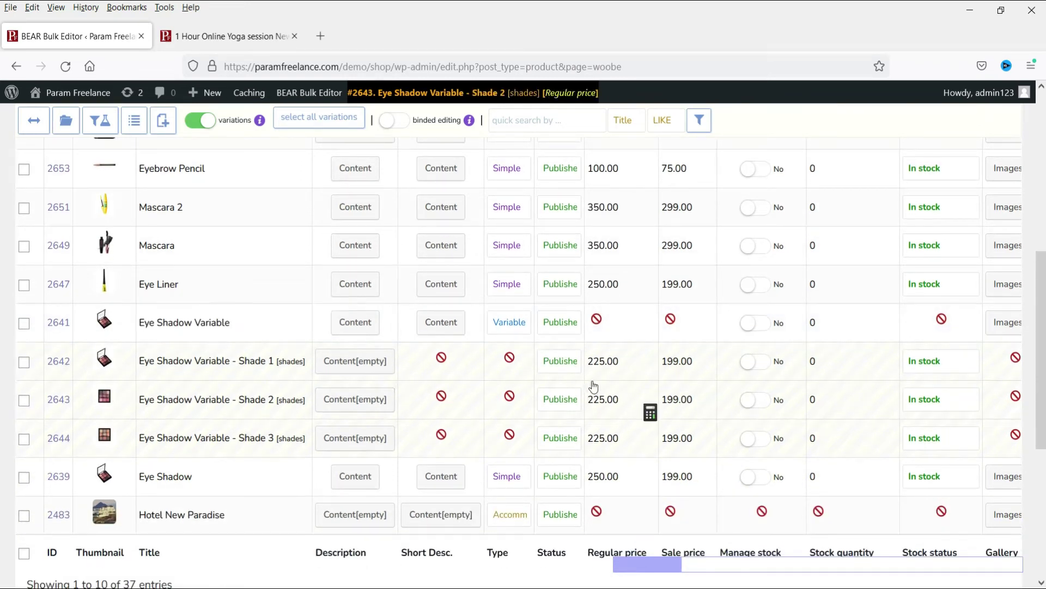
pyautogui.click(598, 361)
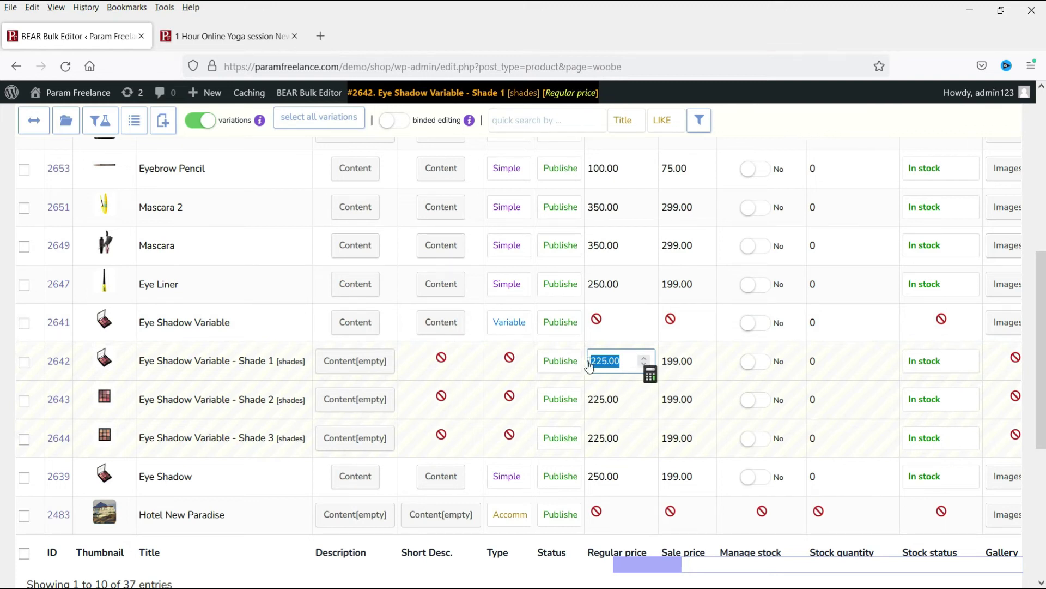
pyautogui.write('2')
pyautogui.press('Return')
pyautogui.write('250')
pyautogui.press('Return')
pyautogui.write('2')
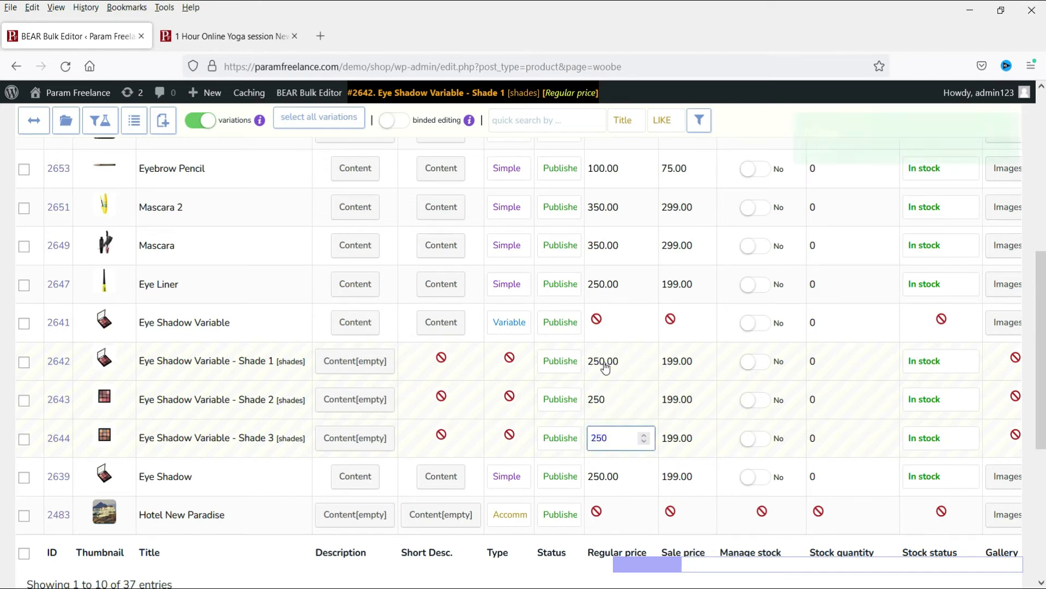
pyautogui.press('Return')
# Step: Set the sale price of the Eye Shadow Variable variations Shade 1, Shade 2 and Shade 3 to 225
pyautogui.click(687, 369)
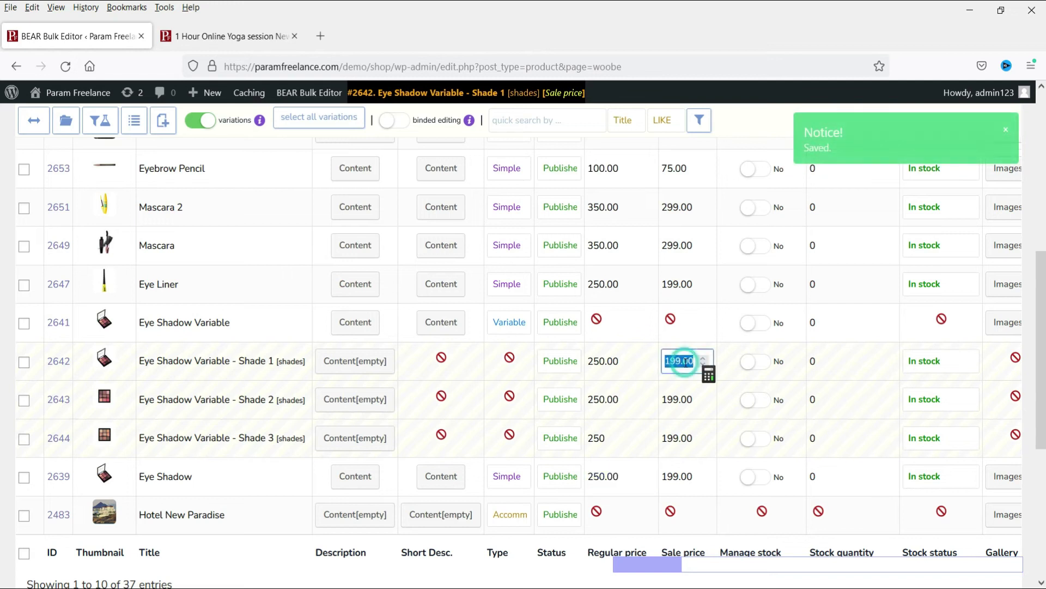
pyautogui.write('225')
pyautogui.press('Return')
pyautogui.write('225')
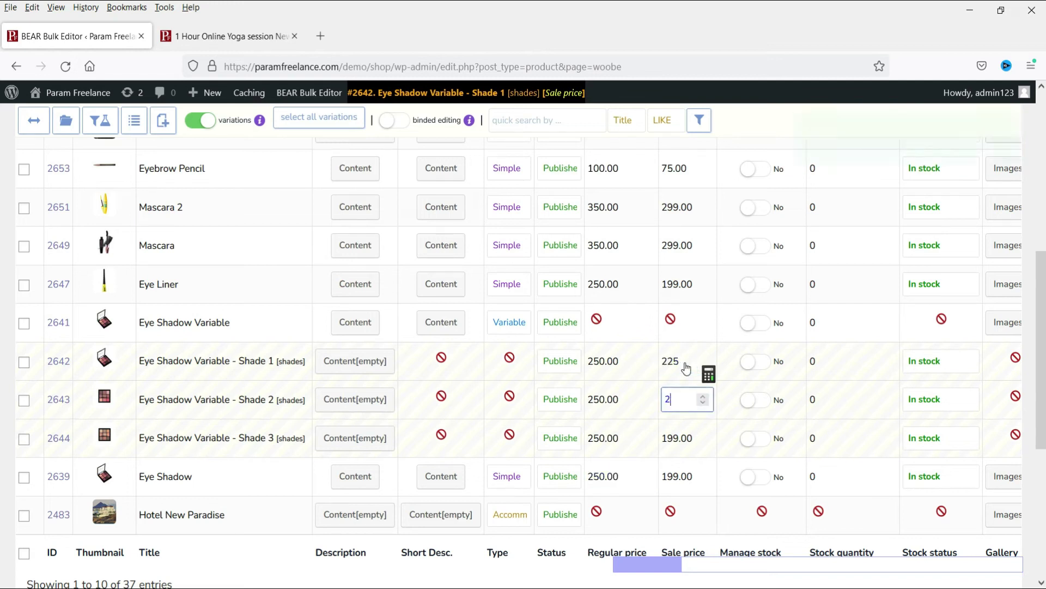
pyautogui.press('Return')
pyautogui.write('225')
pyautogui.press('Return')
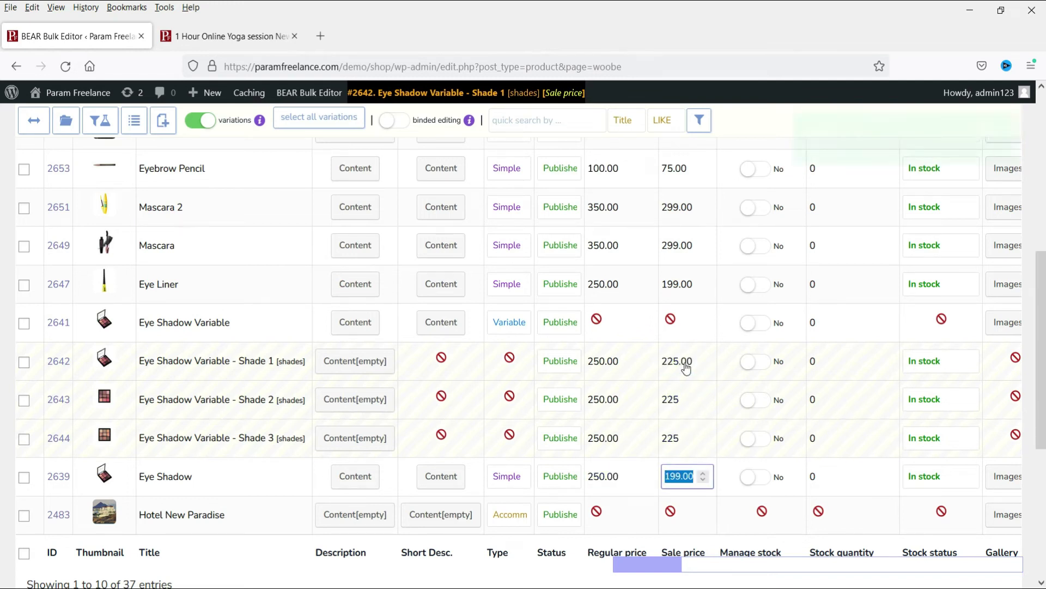
# Step: Look over the product table, open the Hotel New Paradise product's shop page from its ID, and return to the bulk editor
pyautogui.scroll(-1, 683, 384)
pyautogui.scroll(2, 747, 410)
pyautogui.scroll(5, 746, 410)
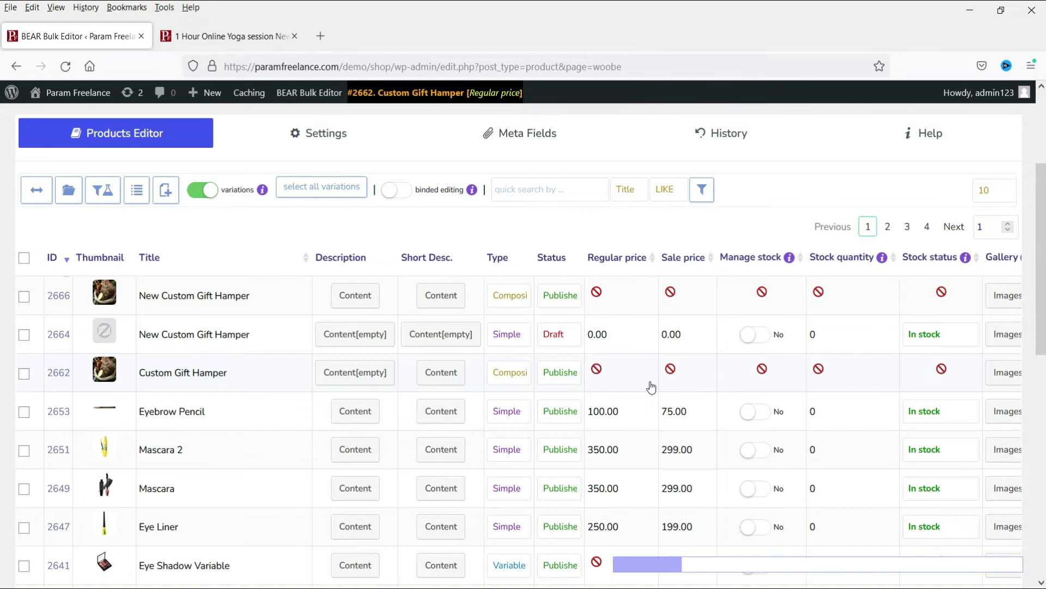
pyautogui.scroll(-2, 651, 387)
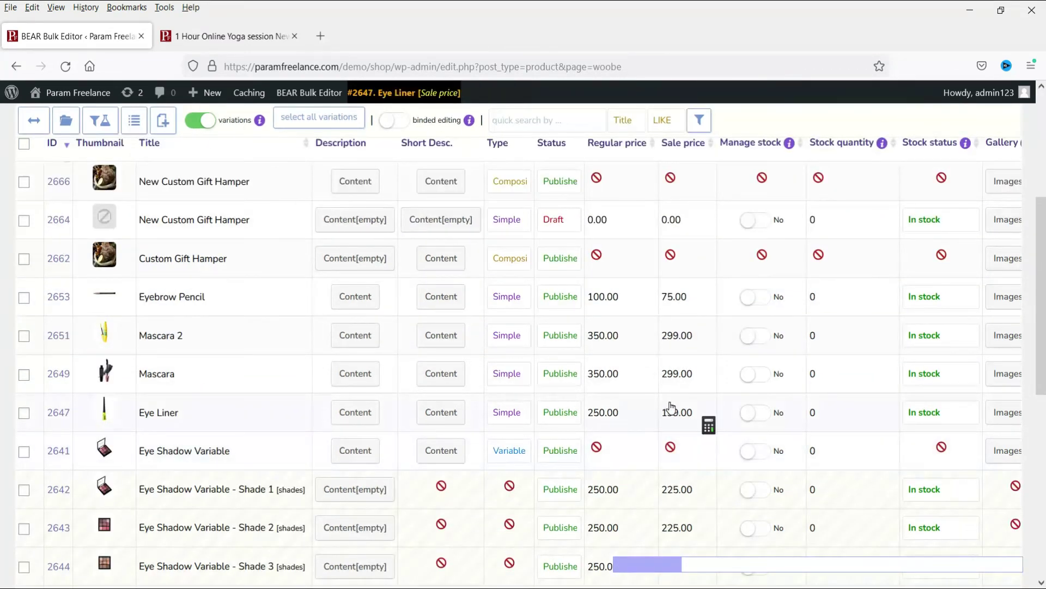
pyautogui.scroll(-4, 516, 417)
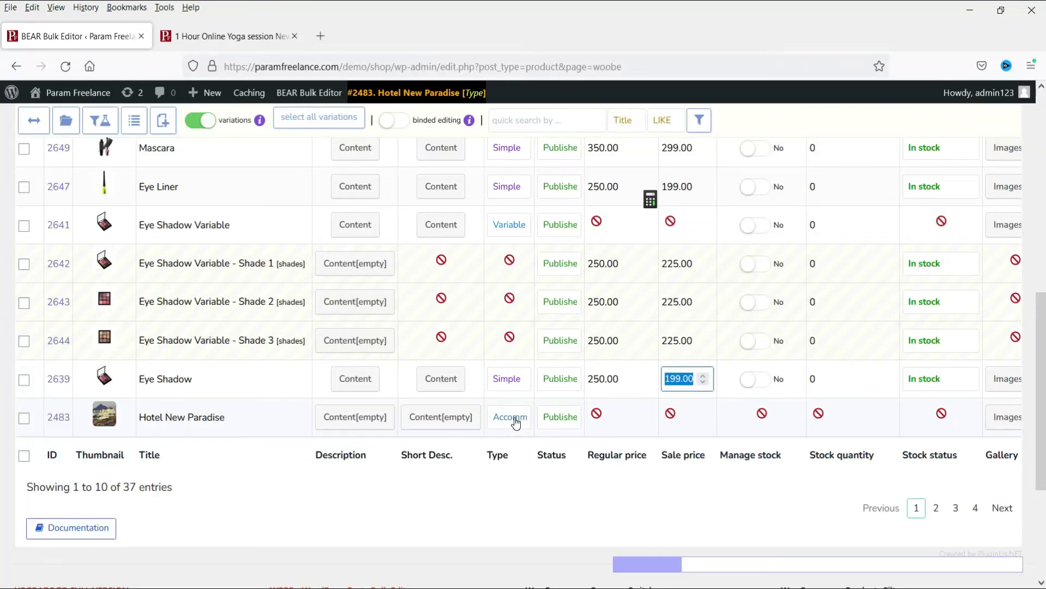
pyautogui.click(59, 418)
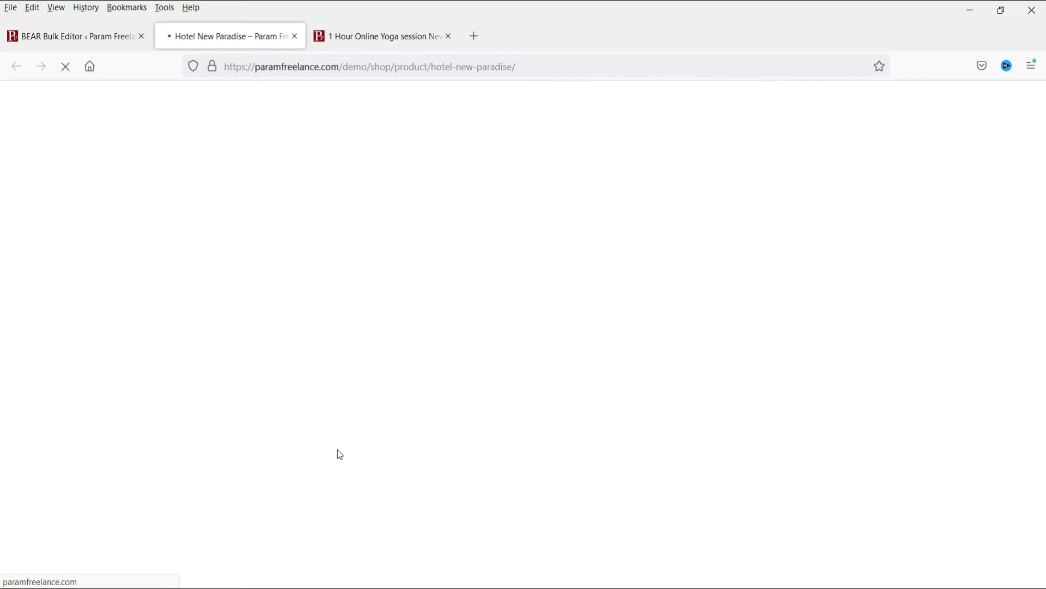
pyautogui.hotkey('ctrl', 'shift', 'Tab')
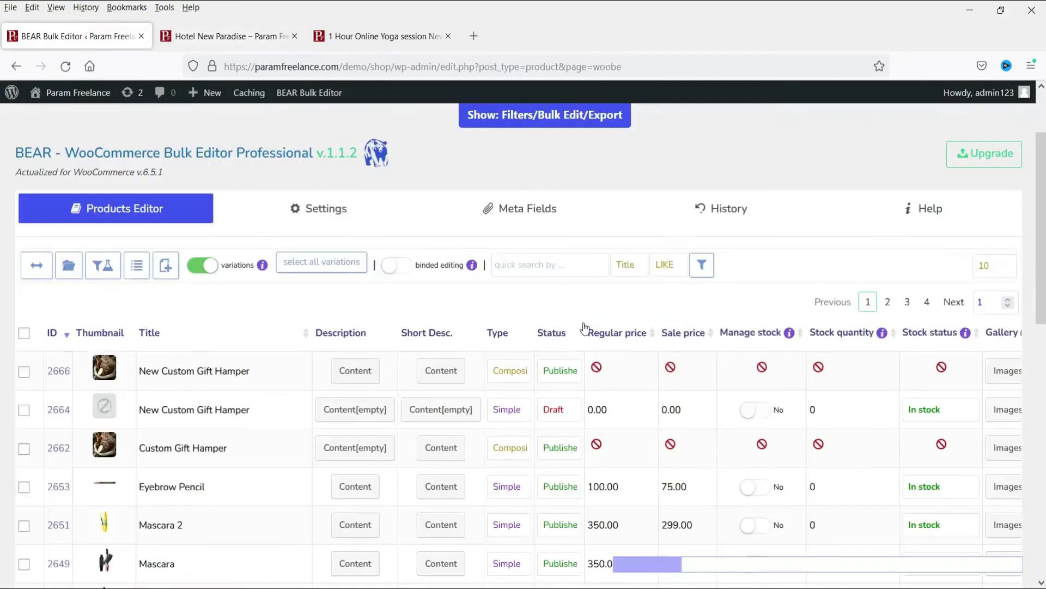
# Step: Select the Shade 1, Shade 2 and Shade 3 variations of Eye Shadow Variable in the product table
pyautogui.moveTo(648, 563)
pyautogui.mouseDown()
pyautogui.moveTo(959, 570)
pyautogui.moveTo(649, 563)
pyautogui.mouseUp()
pyautogui.scroll(-5, 651, 403)
pyautogui.scroll(6, 627, 403)
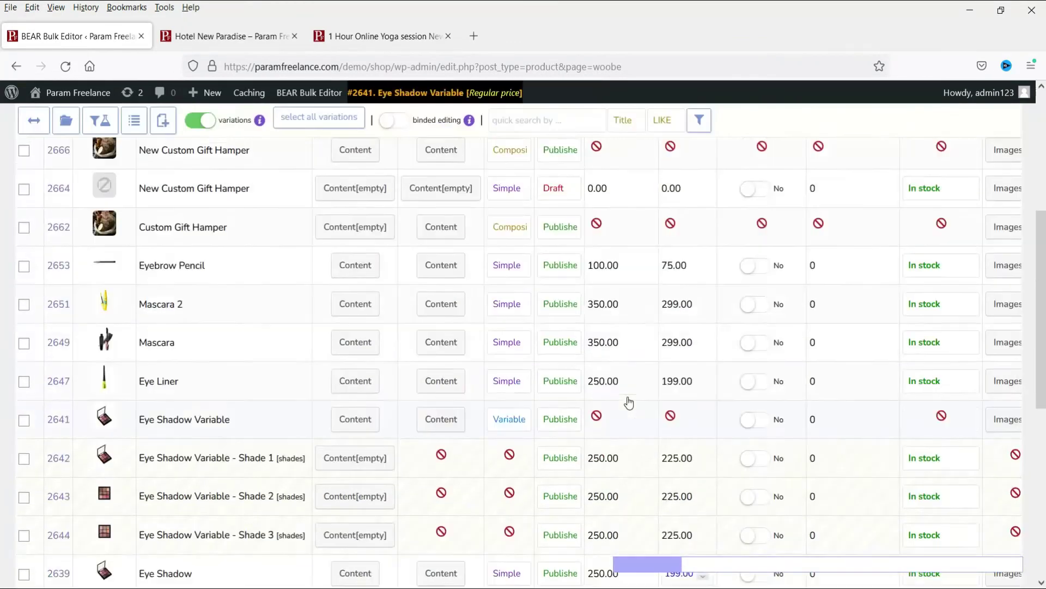
pyautogui.scroll(-5, 561, 371)
pyautogui.scroll(-3, 551, 354)
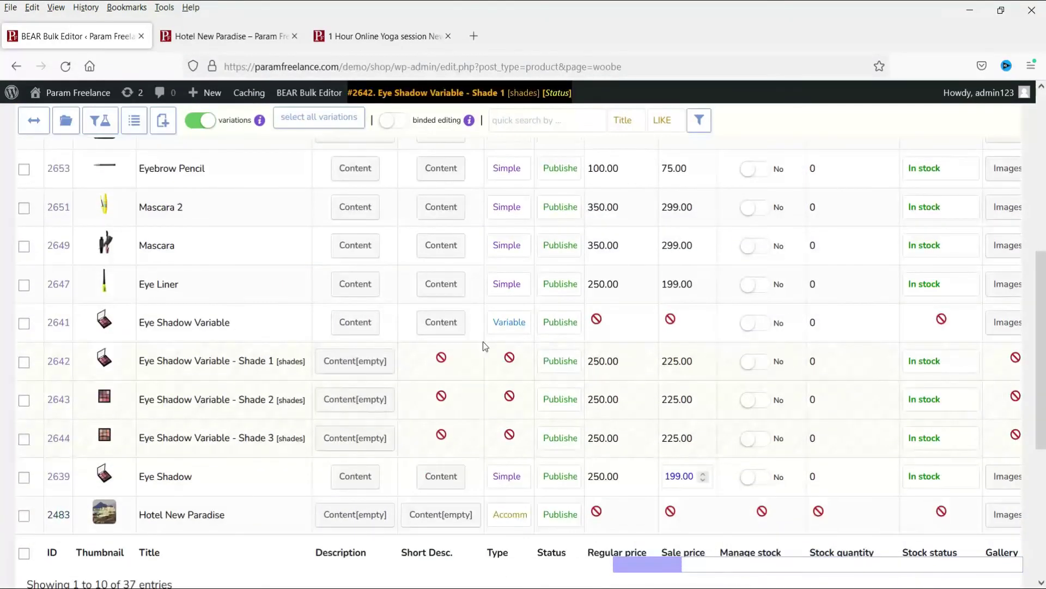
pyautogui.click(24, 362)
pyautogui.click(24, 401)
pyautogui.click(24, 439)
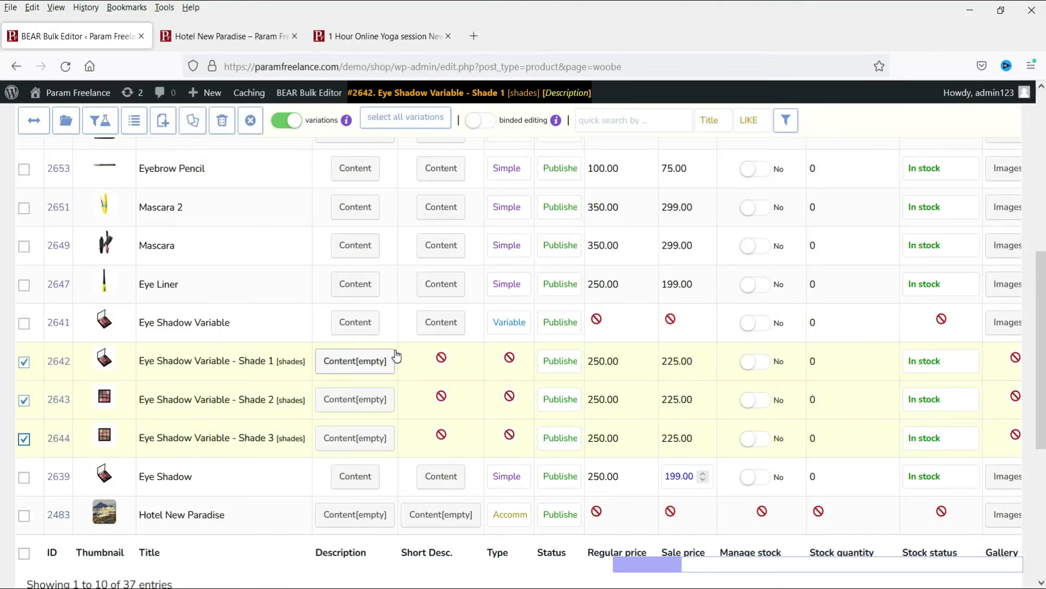
pyautogui.scroll(-5, 227, 399)
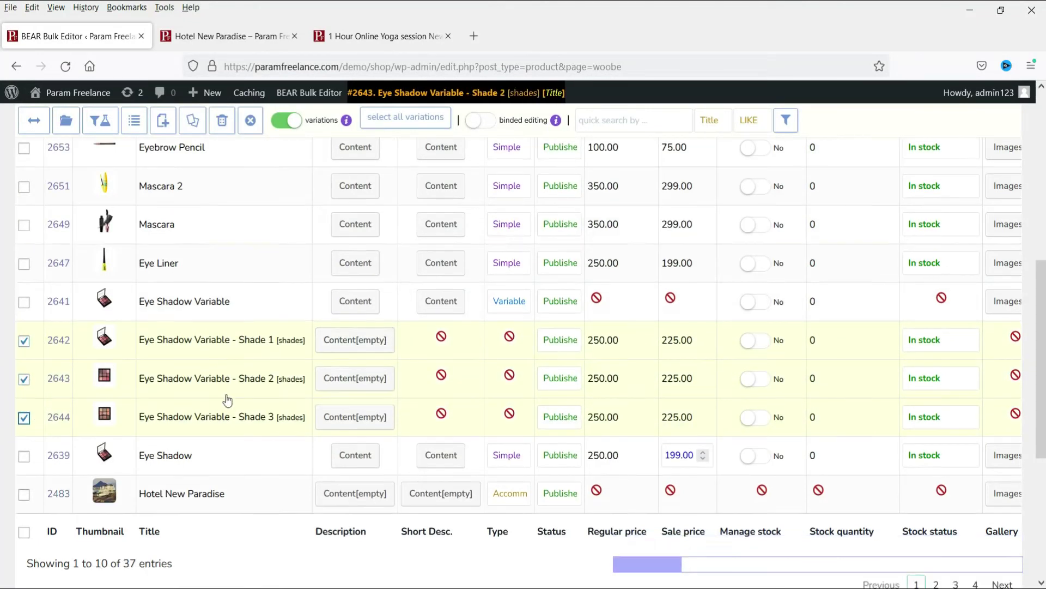
pyautogui.scroll(2, 131, 327)
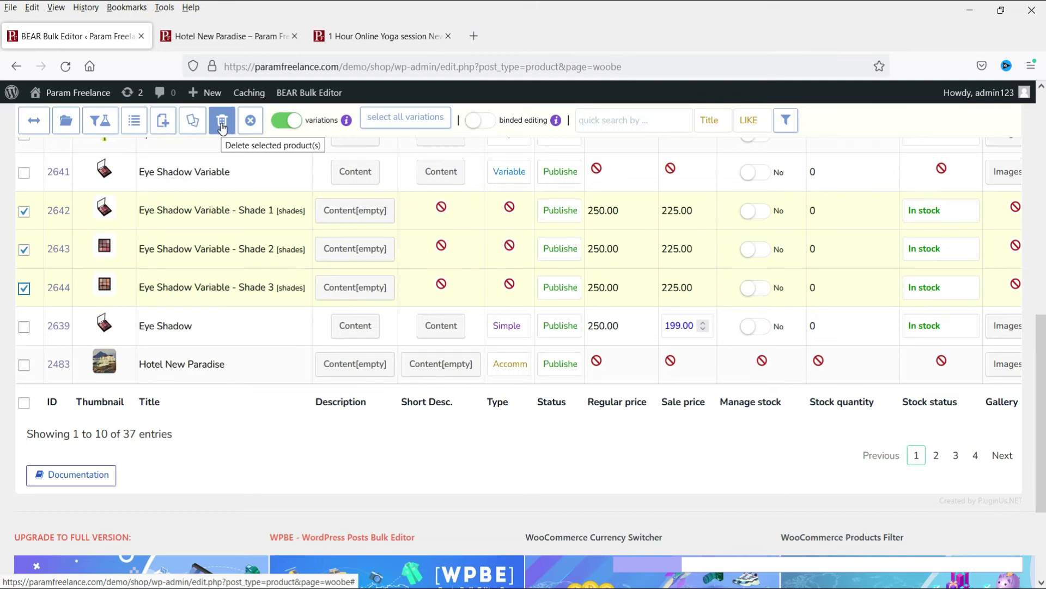
pyautogui.scroll(4, 507, 496)
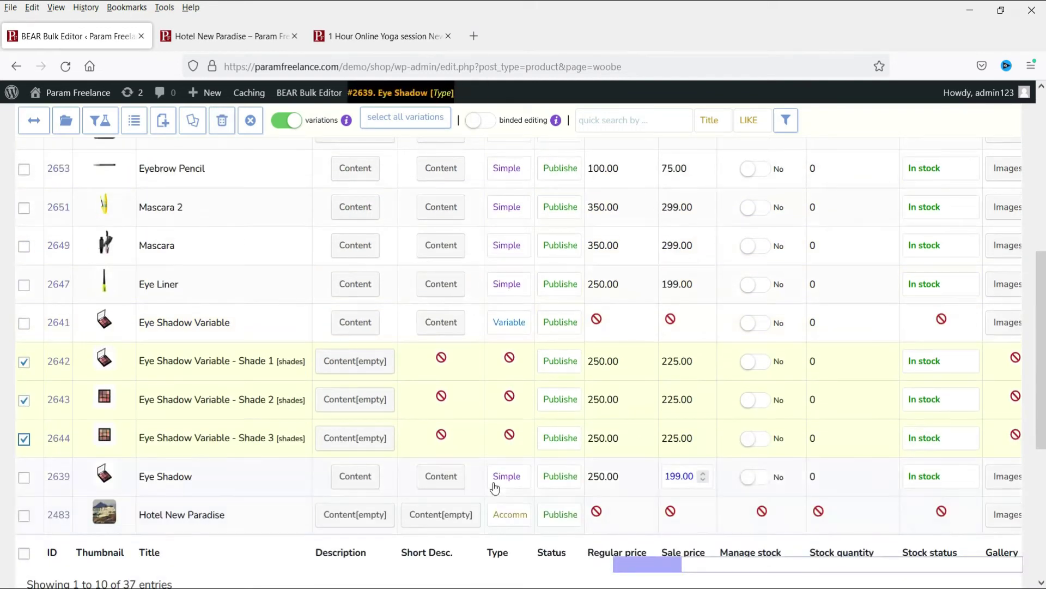
# Step: Bring back the WordPress admin sidebar, deactivate the BEAR – Bulk Editor plugin and delete it with its data
pyautogui.scroll(11, 583, 409)
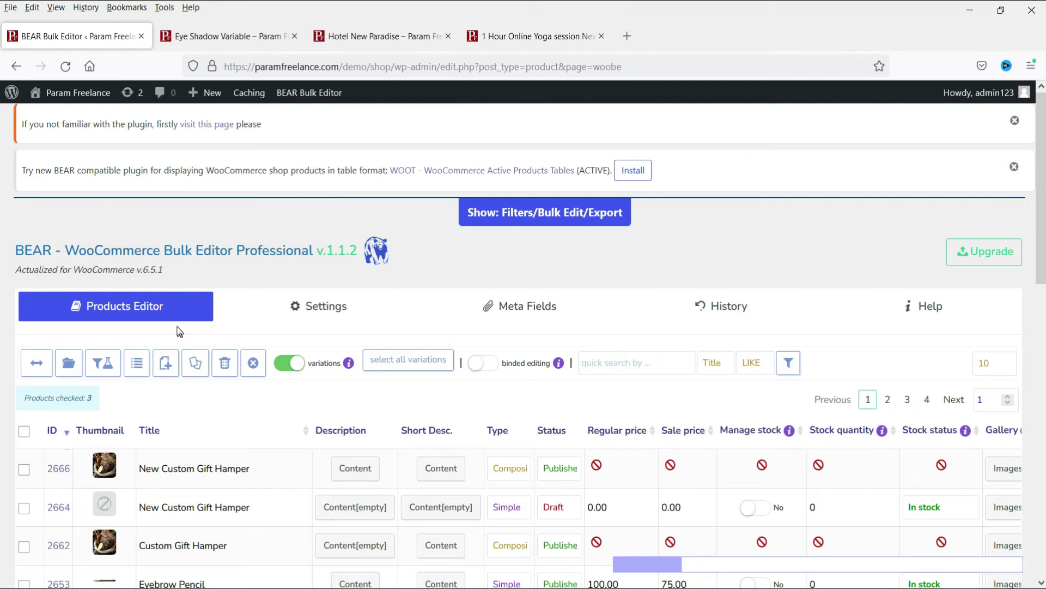
pyautogui.click(36, 375)
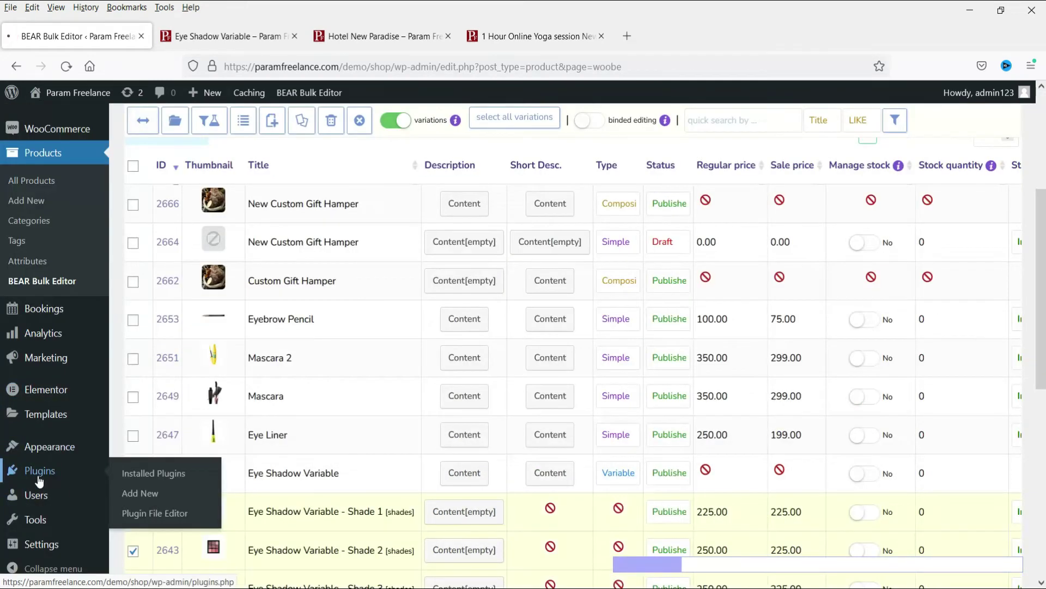
pyautogui.click(39, 475)
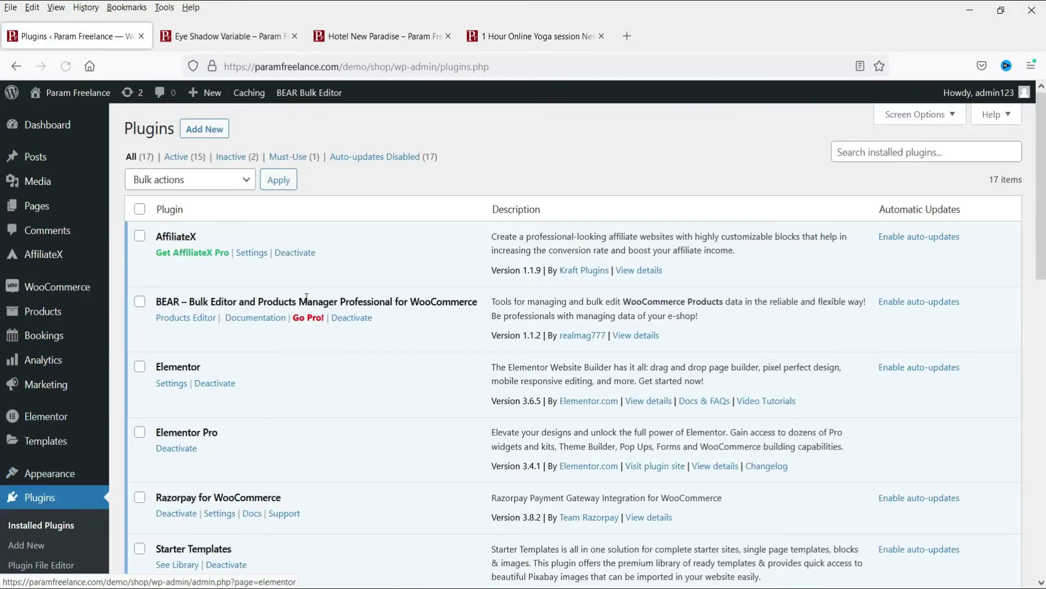
pyautogui.click(355, 319)
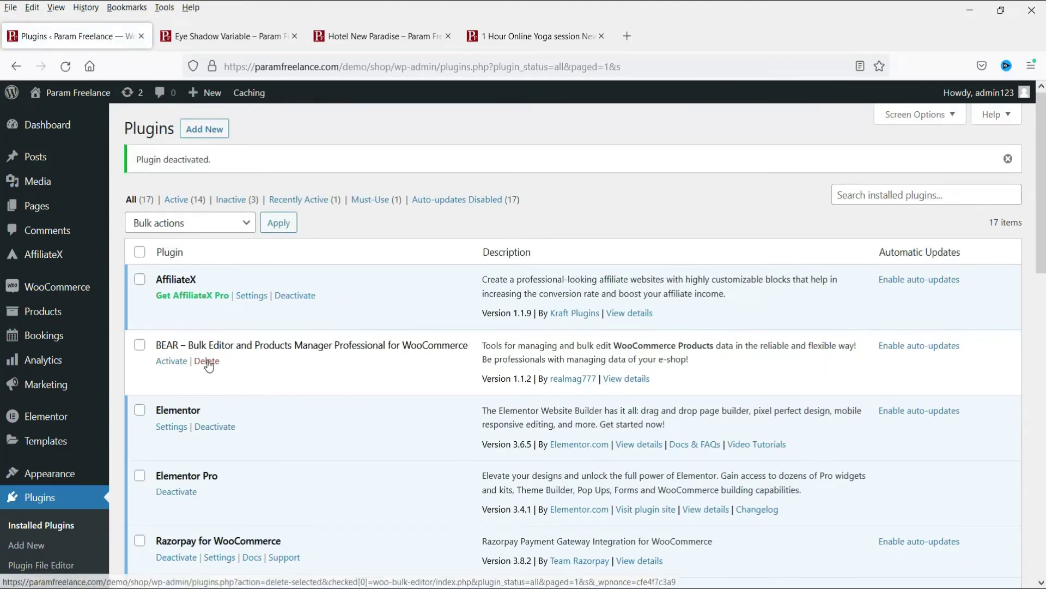
pyautogui.click(208, 362)
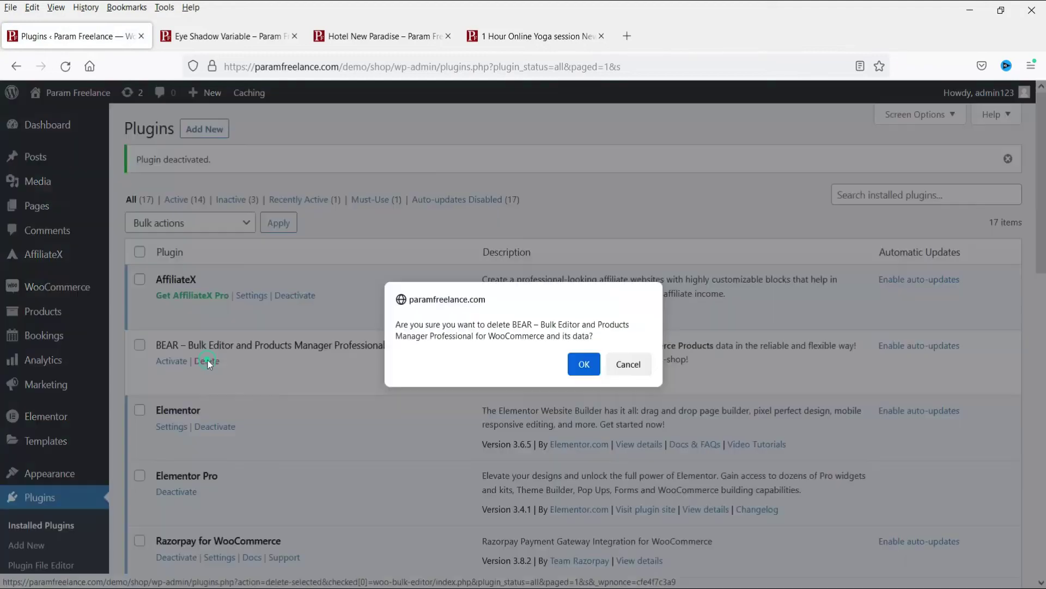
pyautogui.click(584, 365)
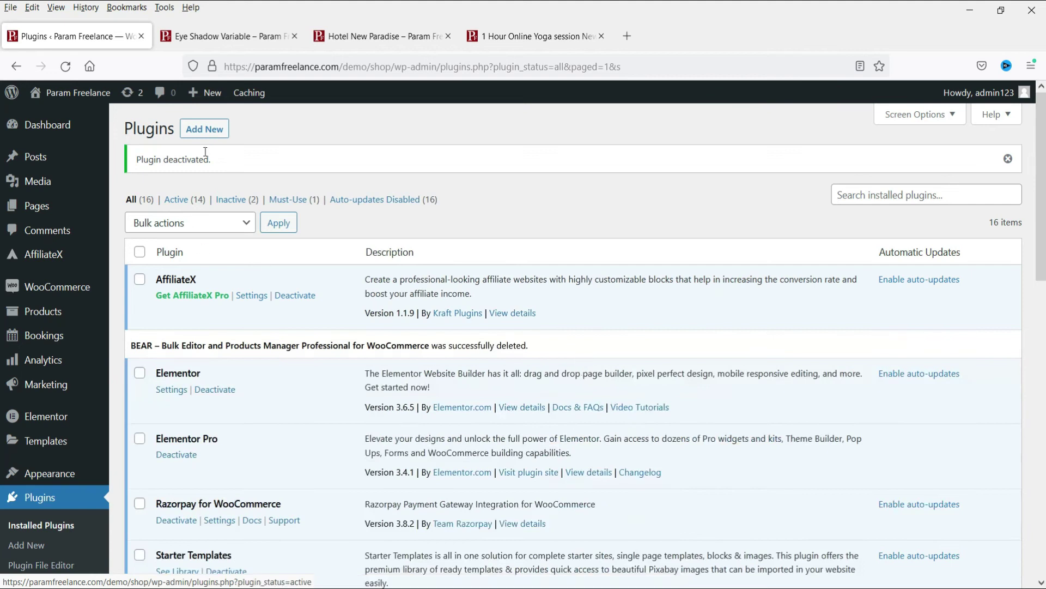
# Step: Upload the plugin archive woocommerce-bulk-editor-2.1.2 from the Desktop, install it and activate it
pyautogui.click(205, 128)
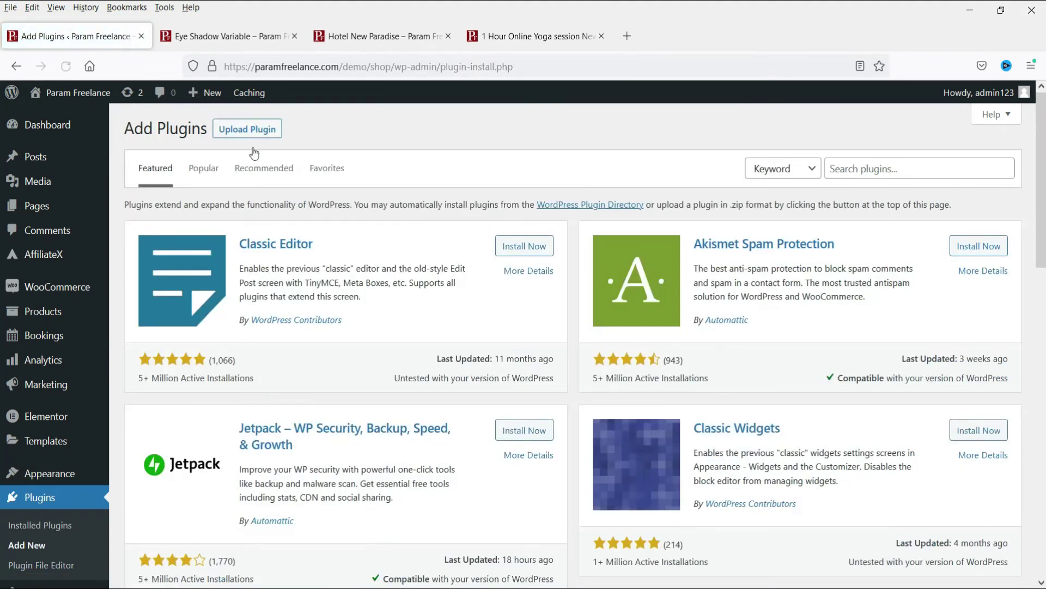
pyautogui.click(250, 131)
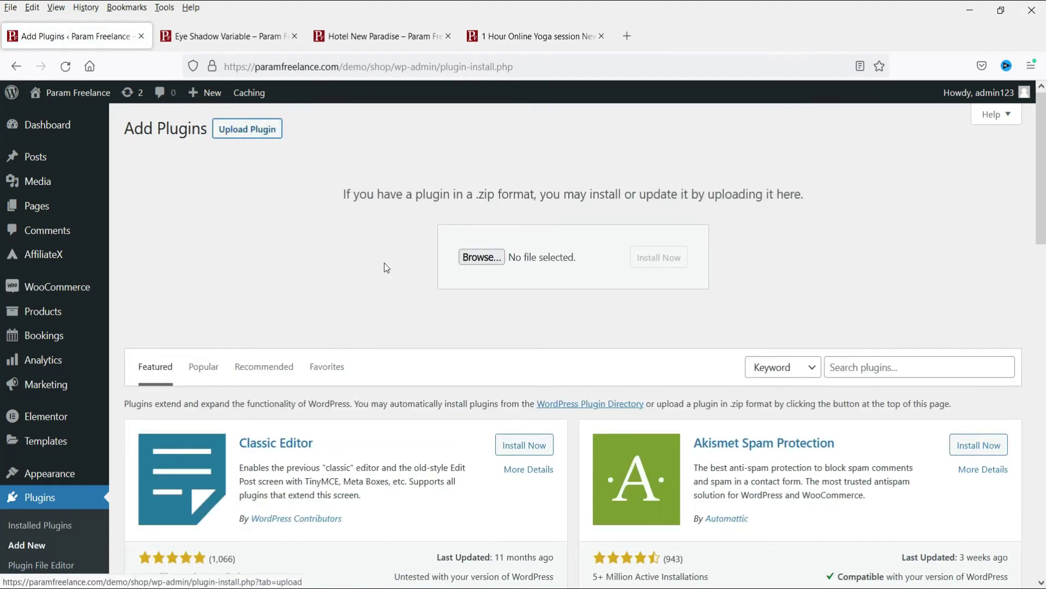
pyautogui.click(482, 257)
pyautogui.click(225, 173)
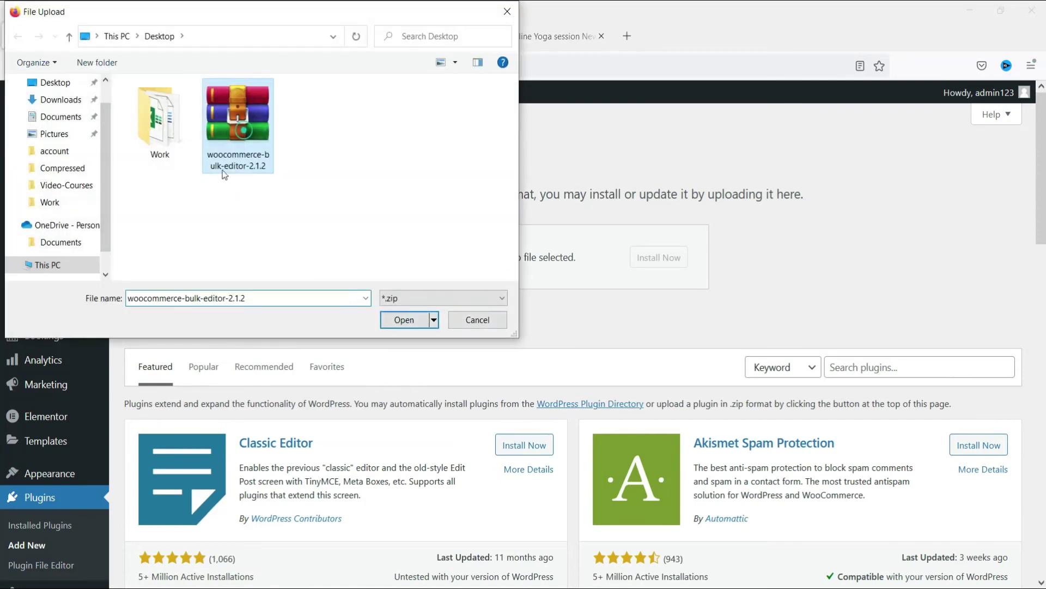
pyautogui.click(397, 320)
pyautogui.click(689, 259)
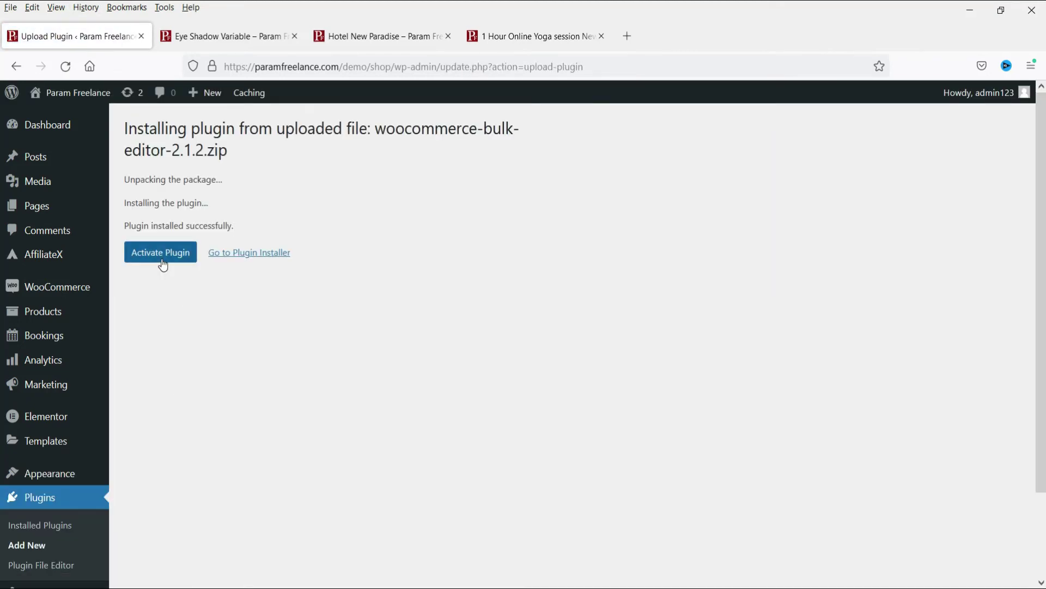
pyautogui.click(162, 260)
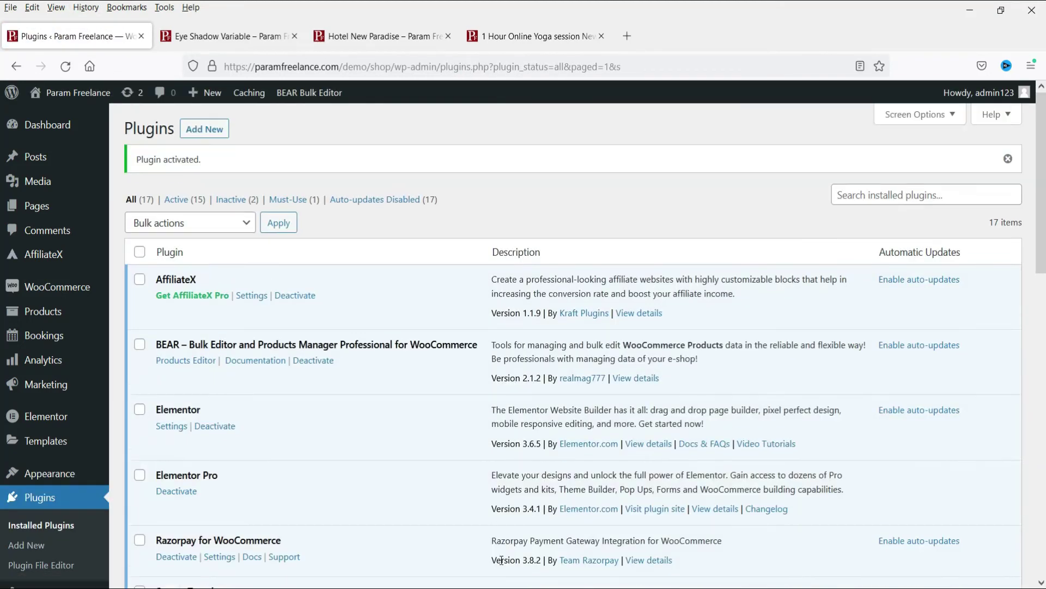
# Step: Close the three shop page tabs and look over the WooCommerce product list
pyautogui.click(294, 37)
pyautogui.click(294, 37)
pyautogui.click(294, 36)
pyautogui.click(43, 310)
pyautogui.scroll(-5, 675, 301)
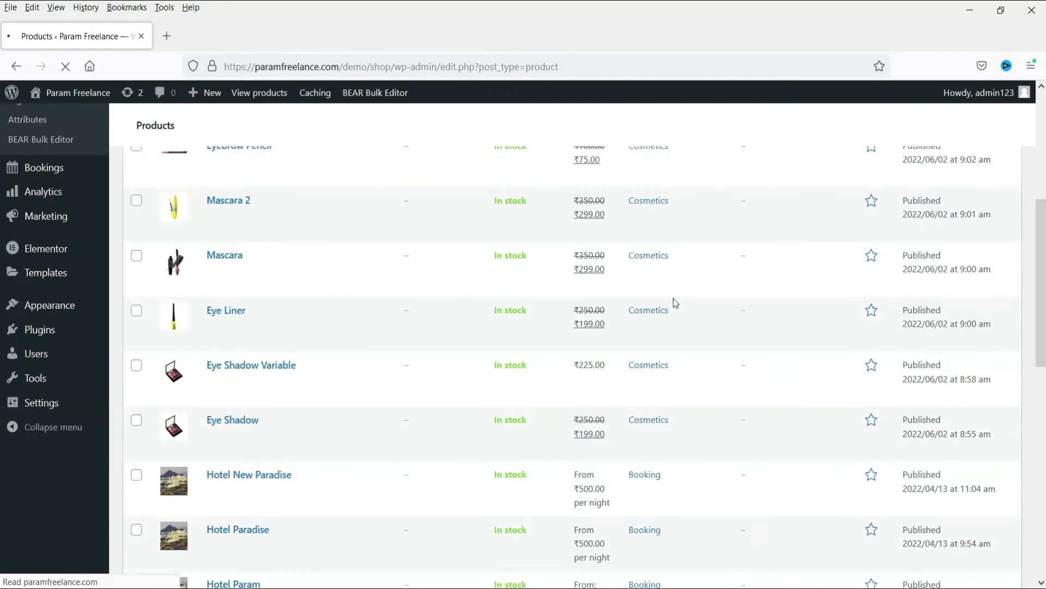
pyautogui.scroll(5, 675, 294)
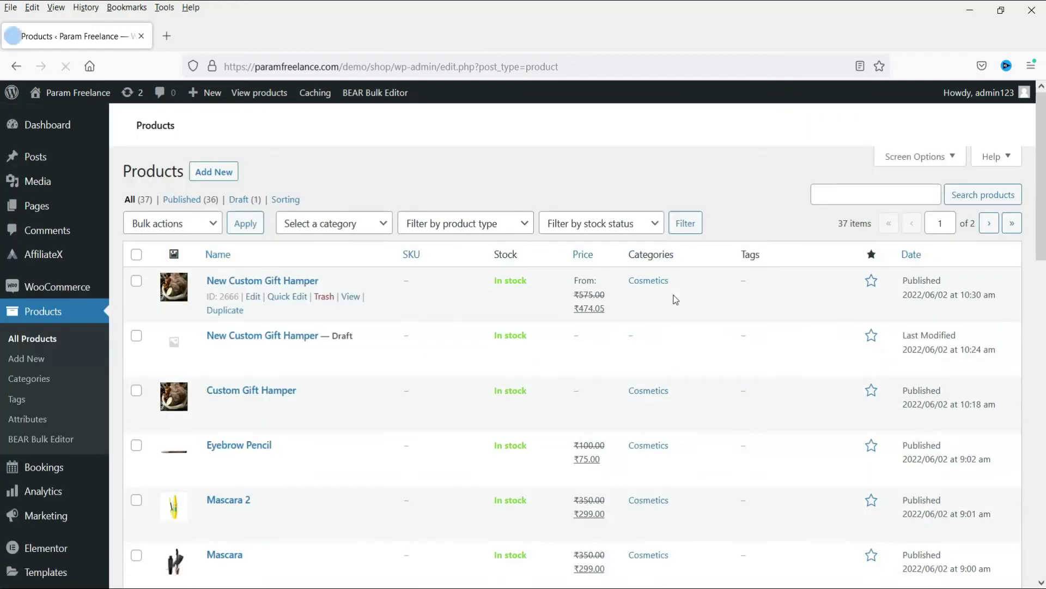
# Step: Open BEAR Bulk Editor in a new browser tab and look through its product table
pyautogui.rightClick(52, 437)
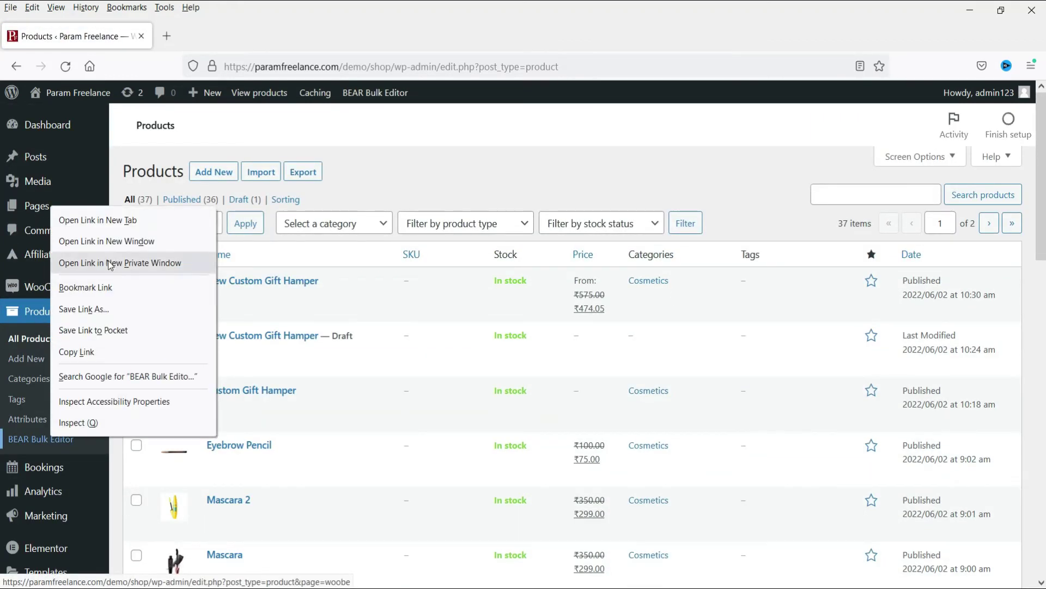
pyautogui.click(117, 220)
pyautogui.click(243, 36)
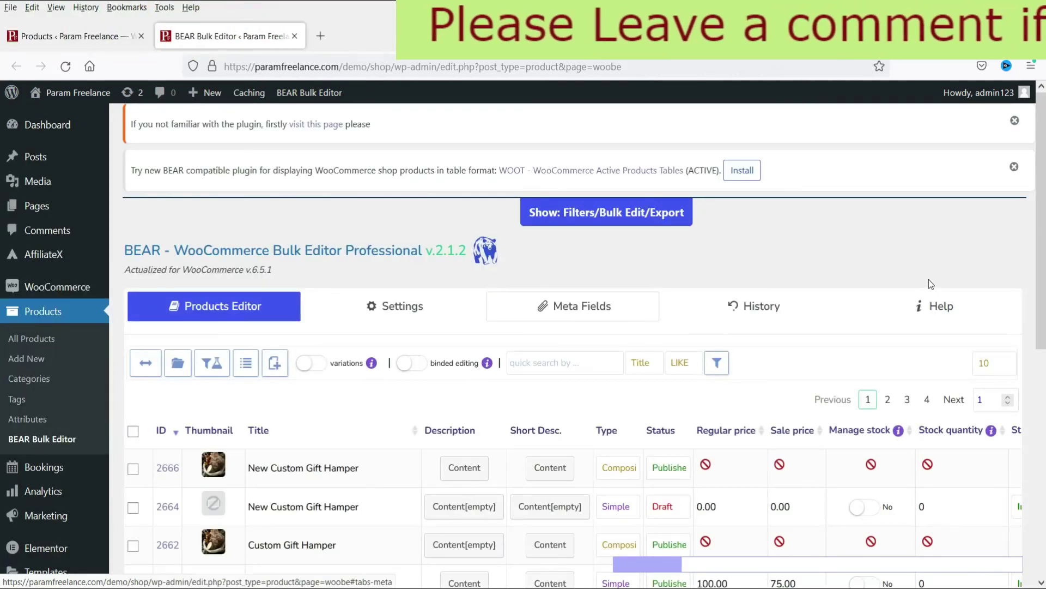
pyautogui.scroll(-3, 931, 282)
pyautogui.scroll(-5, 934, 284)
pyautogui.scroll(10, 893, 283)
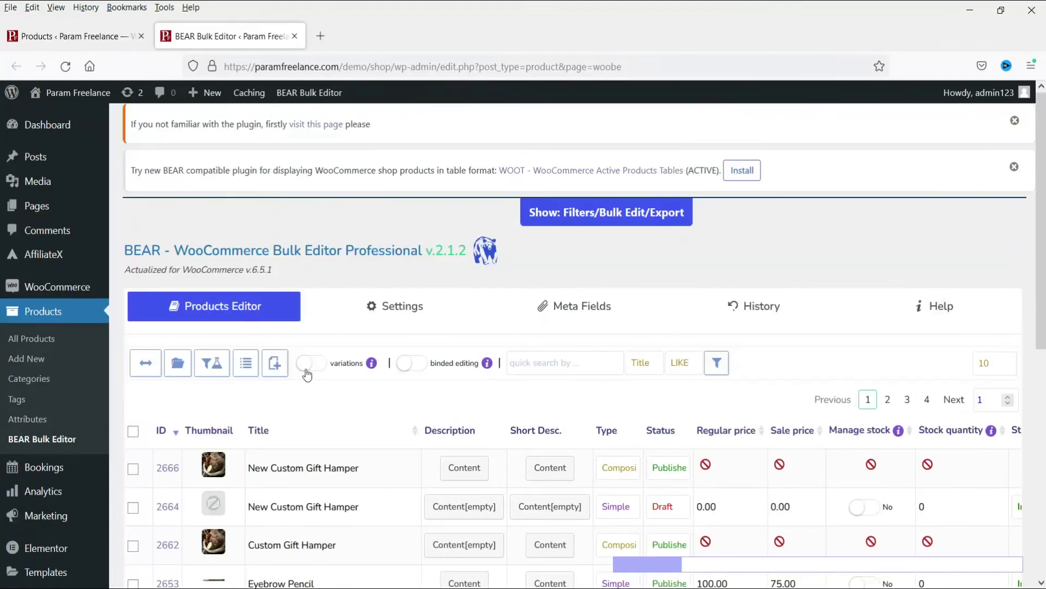
# Step: Set the default products count per page to 40 in the bulk editor's general settings
pyautogui.click(394, 306)
pyautogui.scroll(-3, 858, 320)
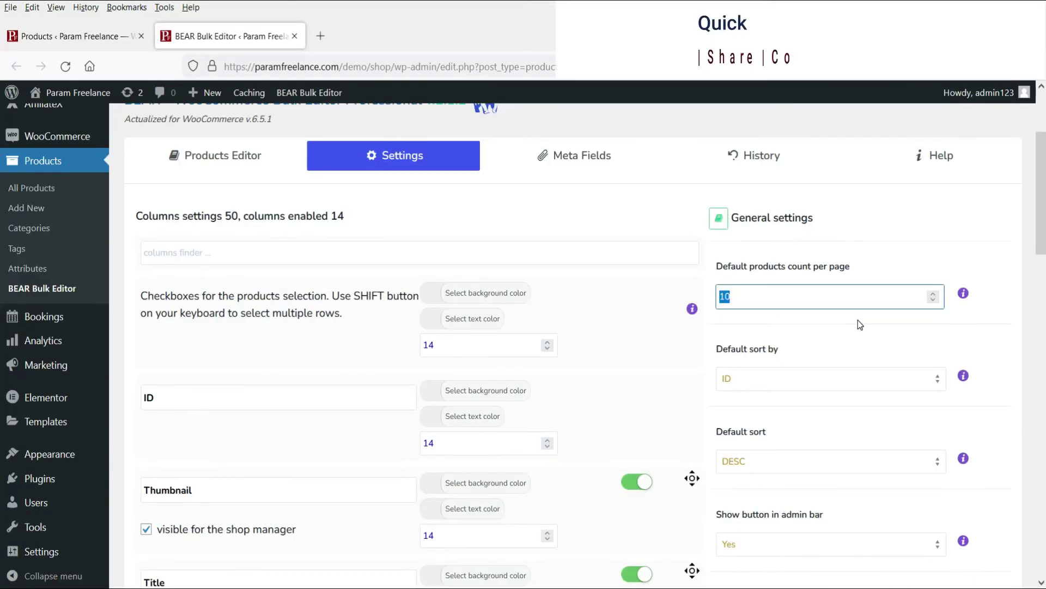
pyautogui.write('30')
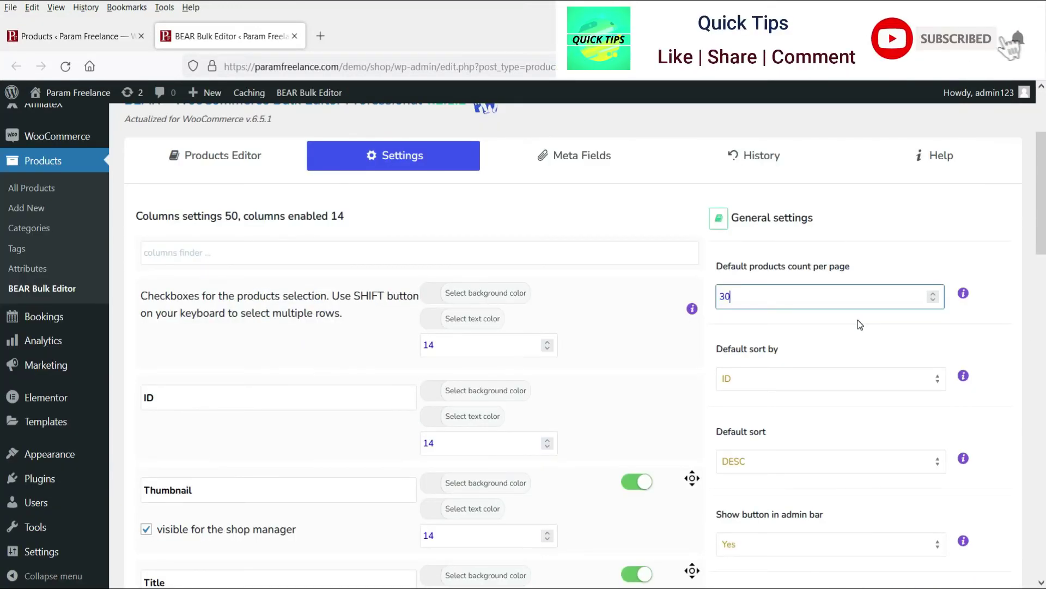
pyautogui.press('BackSpace')
pyautogui.press('BackSpace')
pyautogui.write('40')
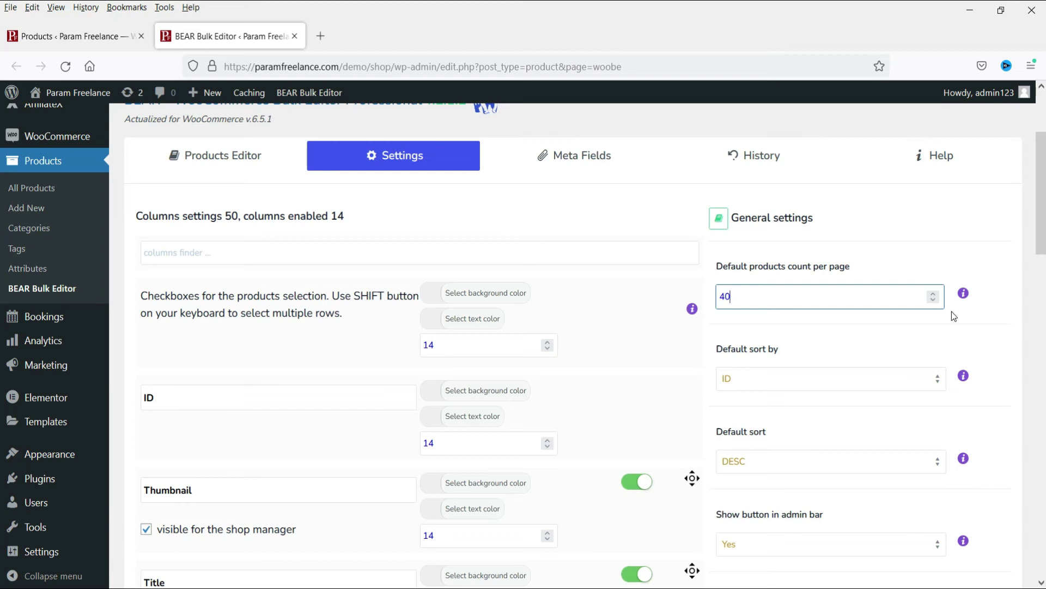
# Step: Expand the column settings list to show all columns, look through it, and save all settings
pyautogui.scroll(-8, 242, 309)
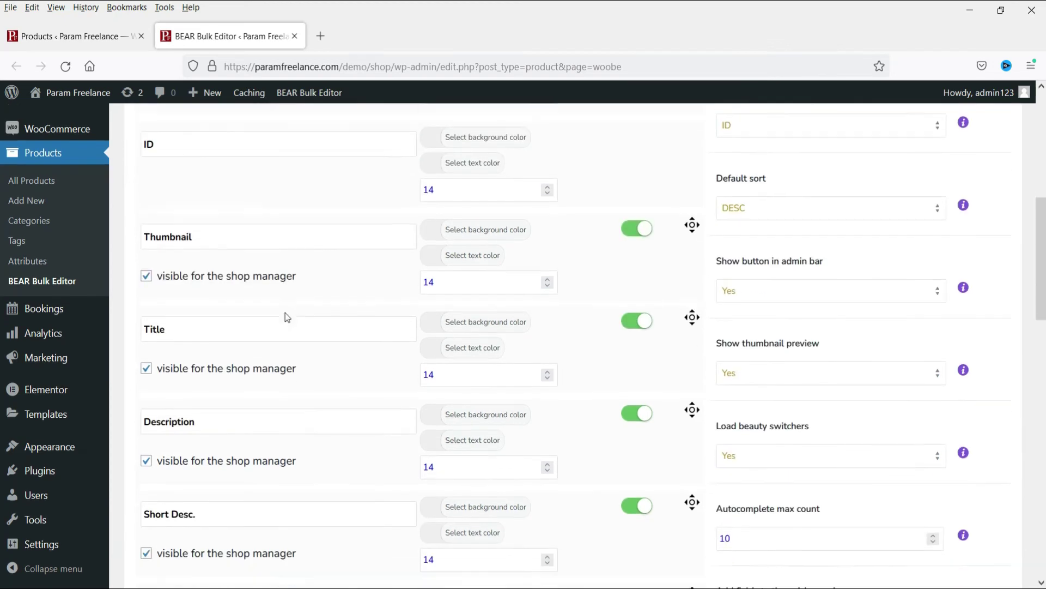
pyautogui.scroll(-15, 185, 259)
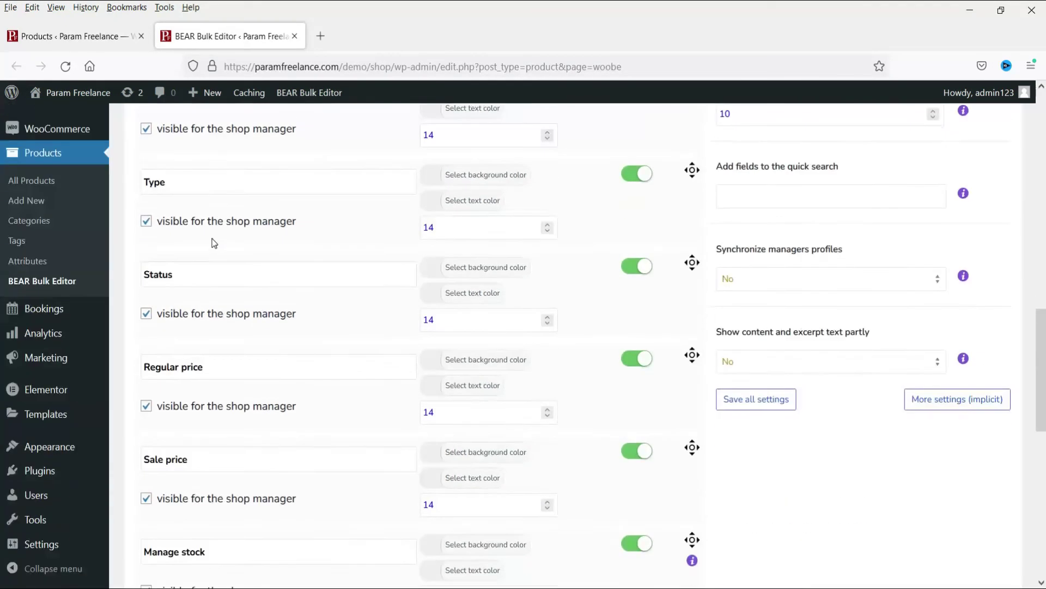
pyautogui.click(168, 450)
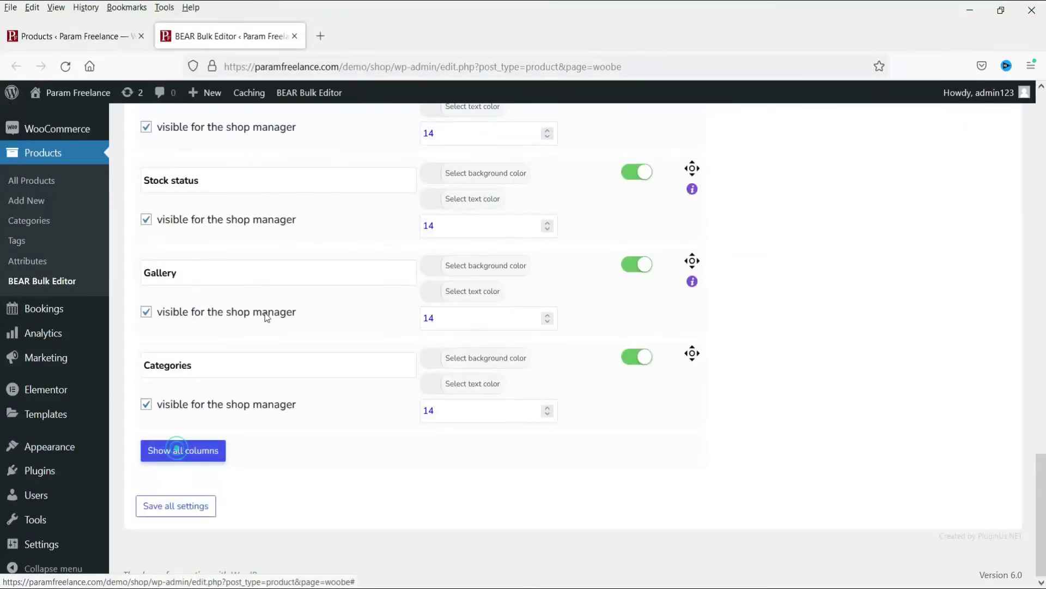
pyautogui.scroll(-10, 262, 284)
pyautogui.scroll(-20, 262, 296)
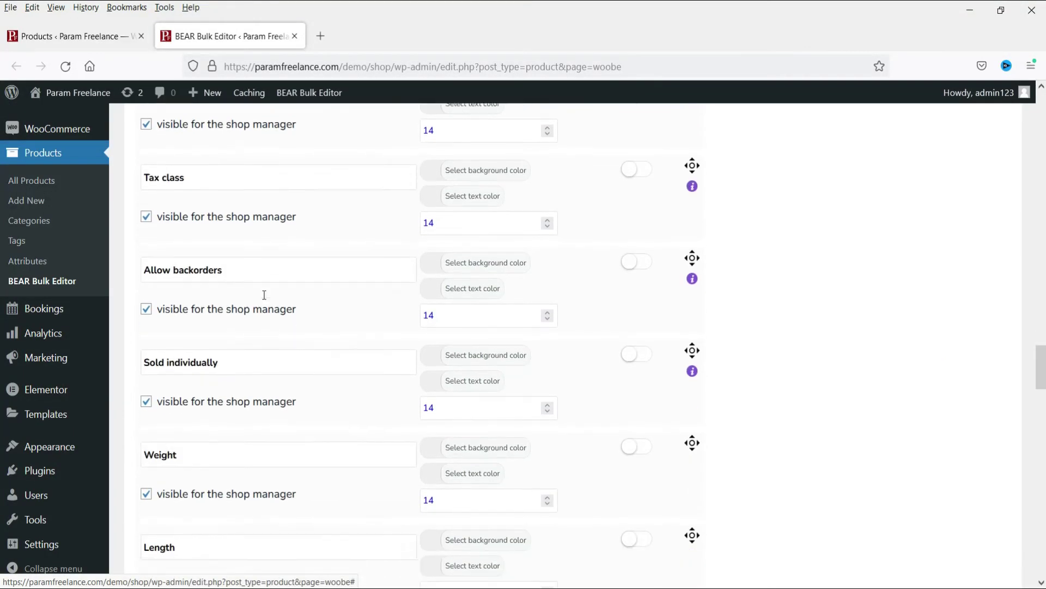
pyautogui.scroll(-15, 265, 295)
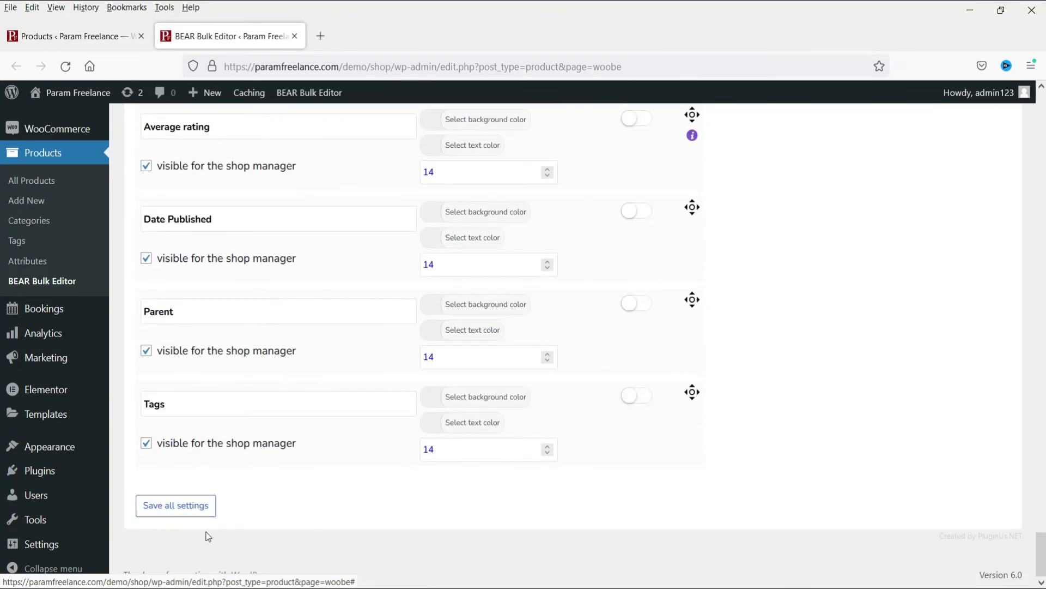
pyautogui.click(183, 506)
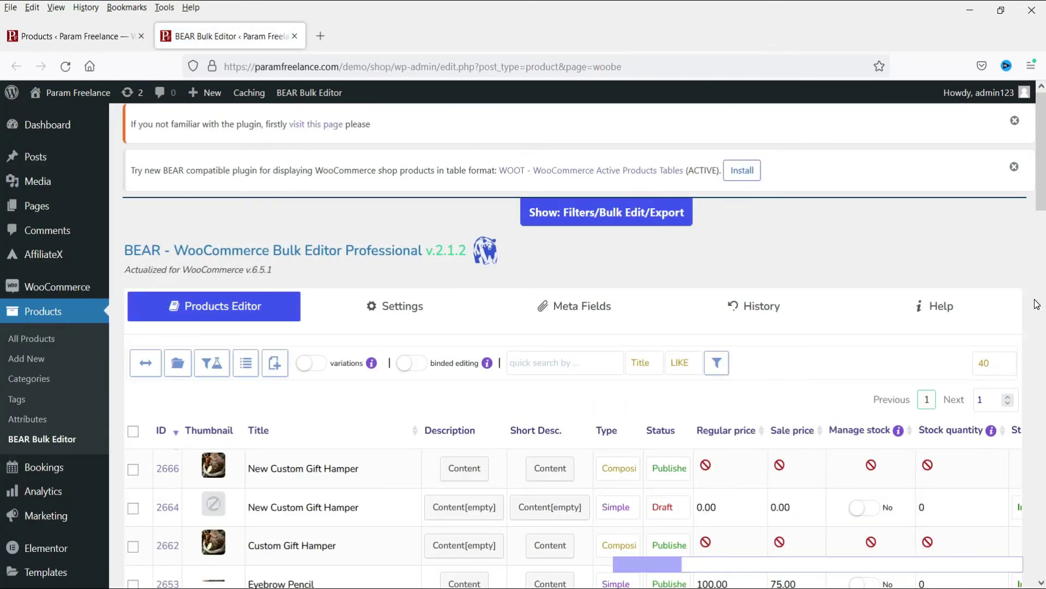
# Step: Look through the product table down to the oldest products and expand the editor to full width
pyautogui.scroll(-20, 1037, 304)
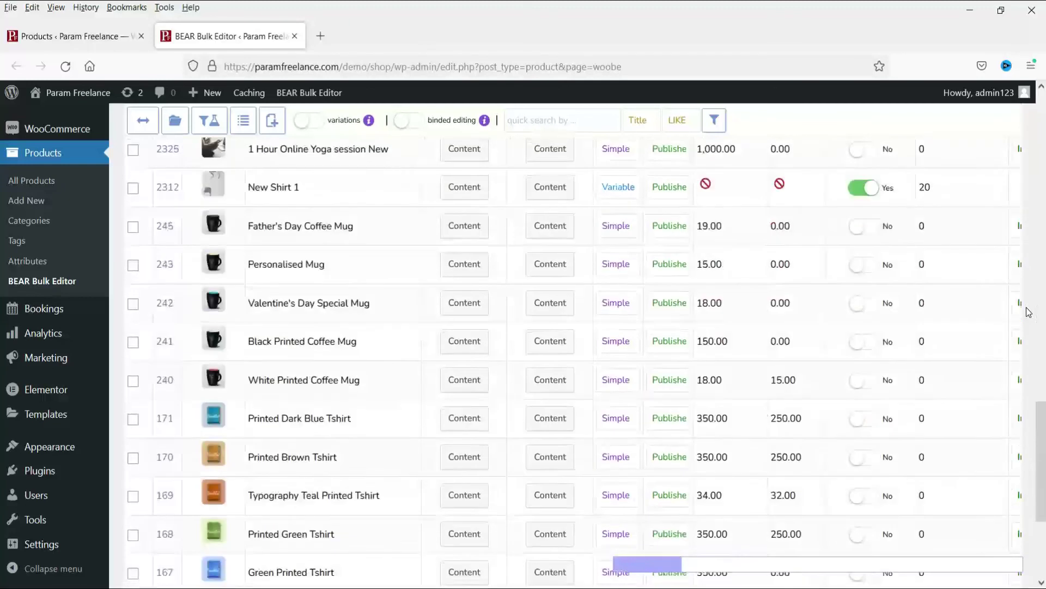
pyautogui.scroll(-4, 1028, 311)
pyautogui.press('Home')
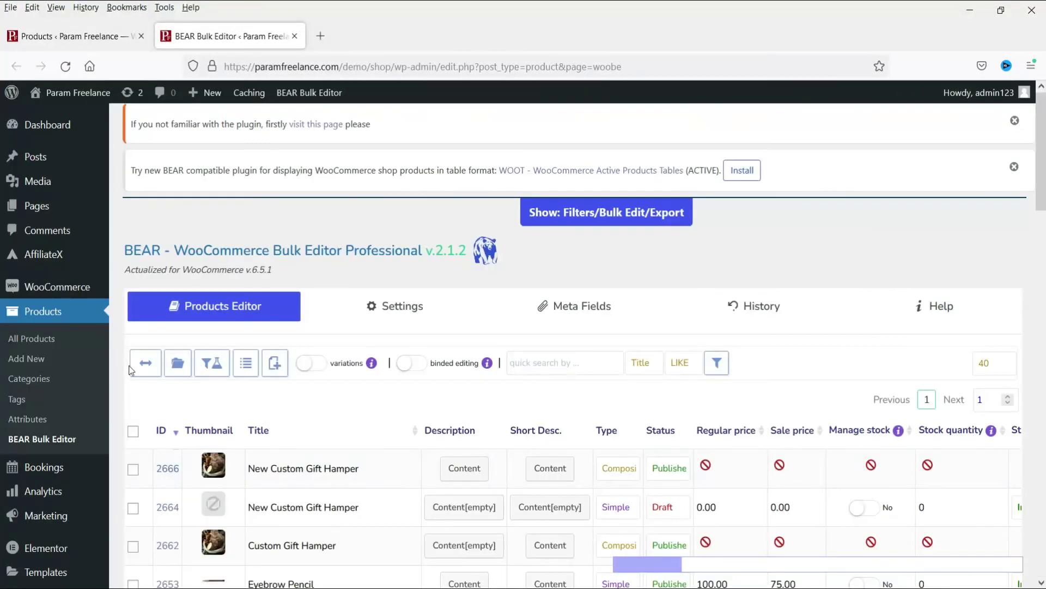
pyautogui.click(137, 368)
pyautogui.scroll(-5, 635, 284)
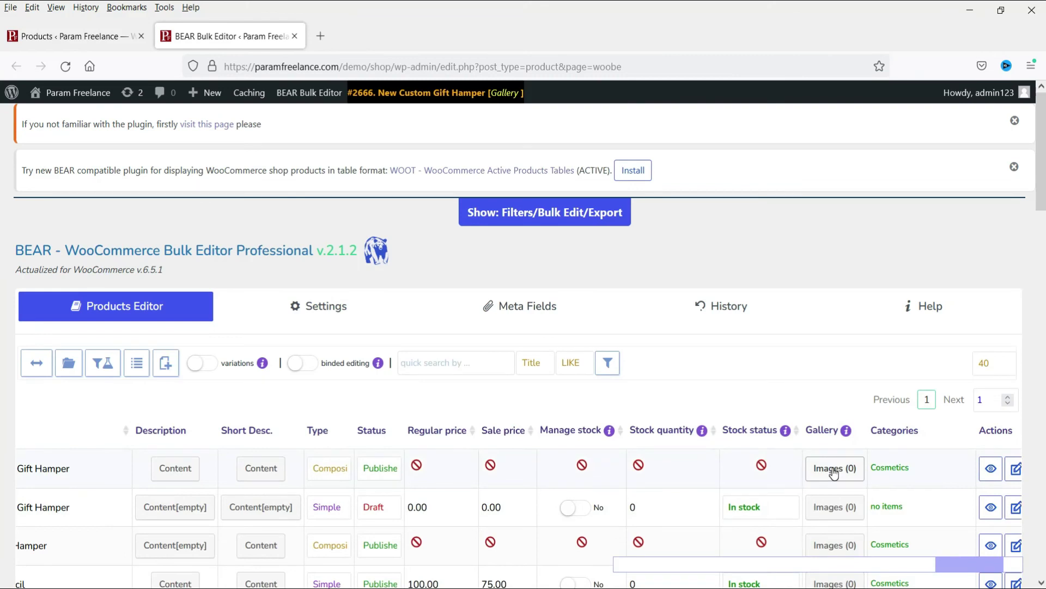
# Step: Examine the file upload and media library options in New Custom Gift Hamper's gallery, and close it without adding an image
pyautogui.click(835, 470)
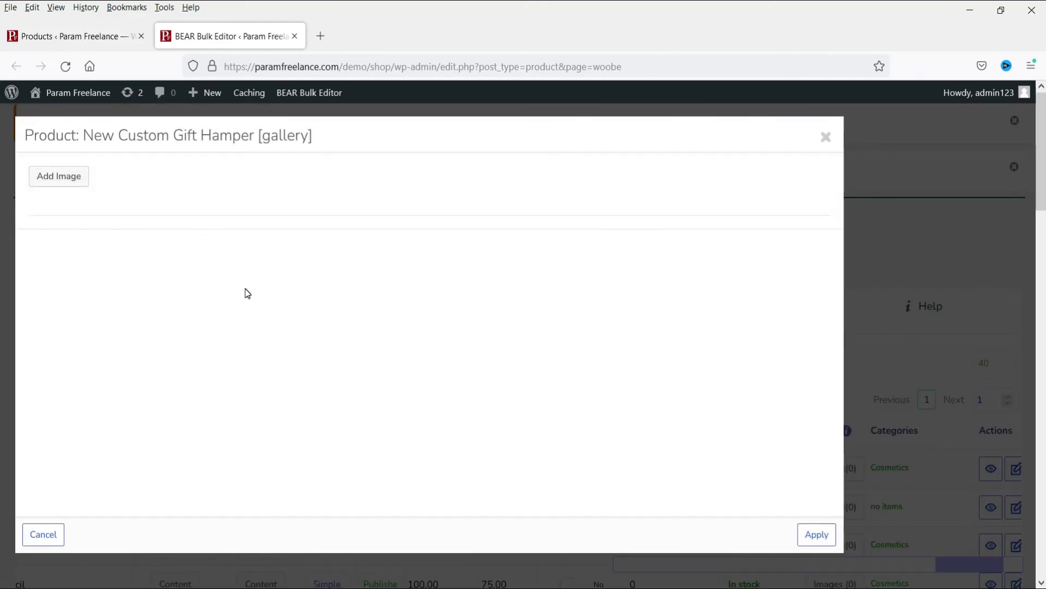
pyautogui.click(53, 182)
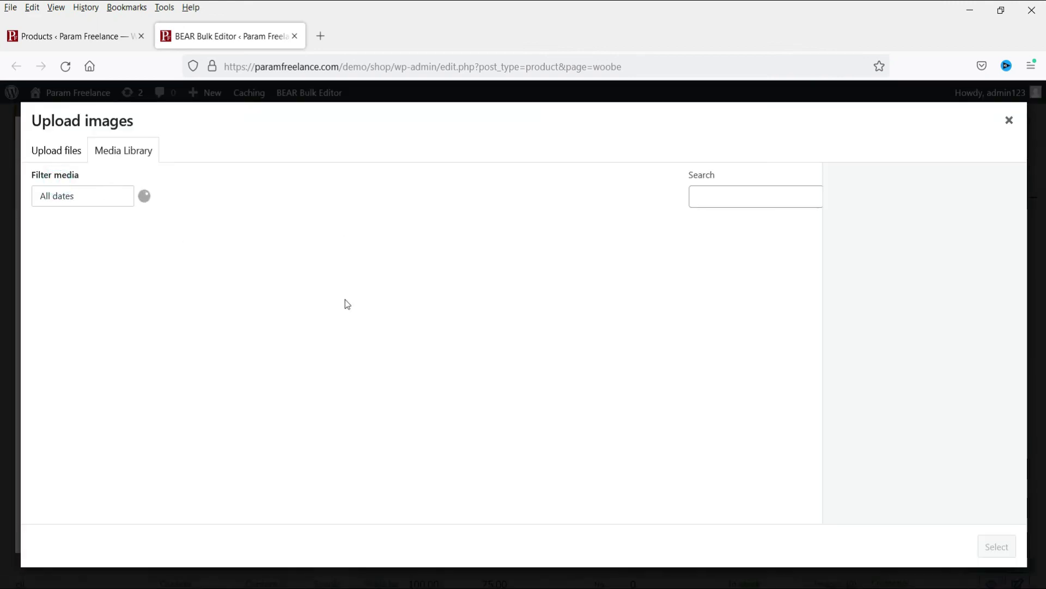
pyautogui.click(58, 158)
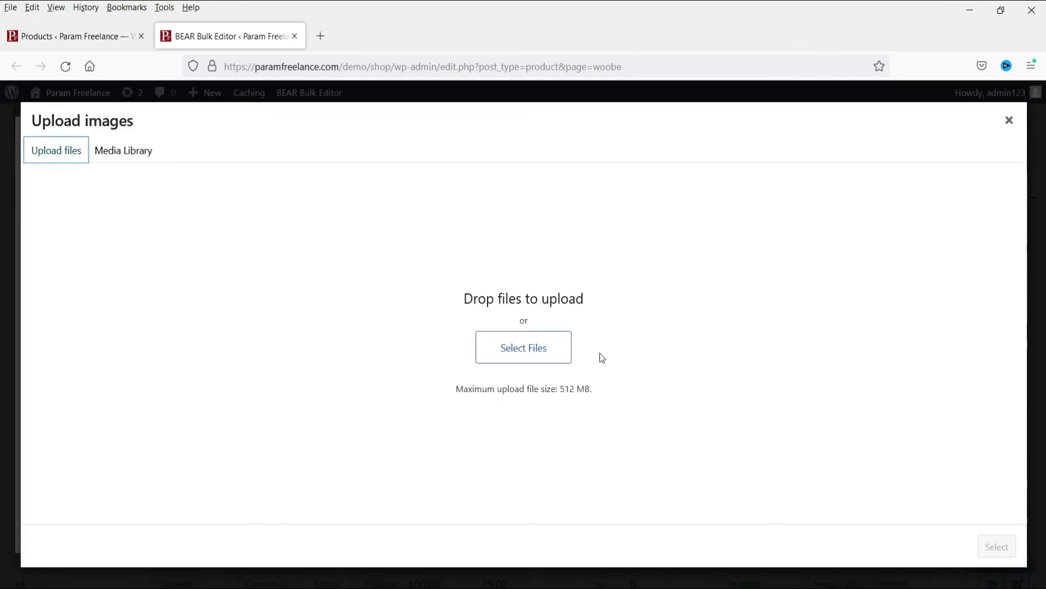
pyautogui.click(113, 156)
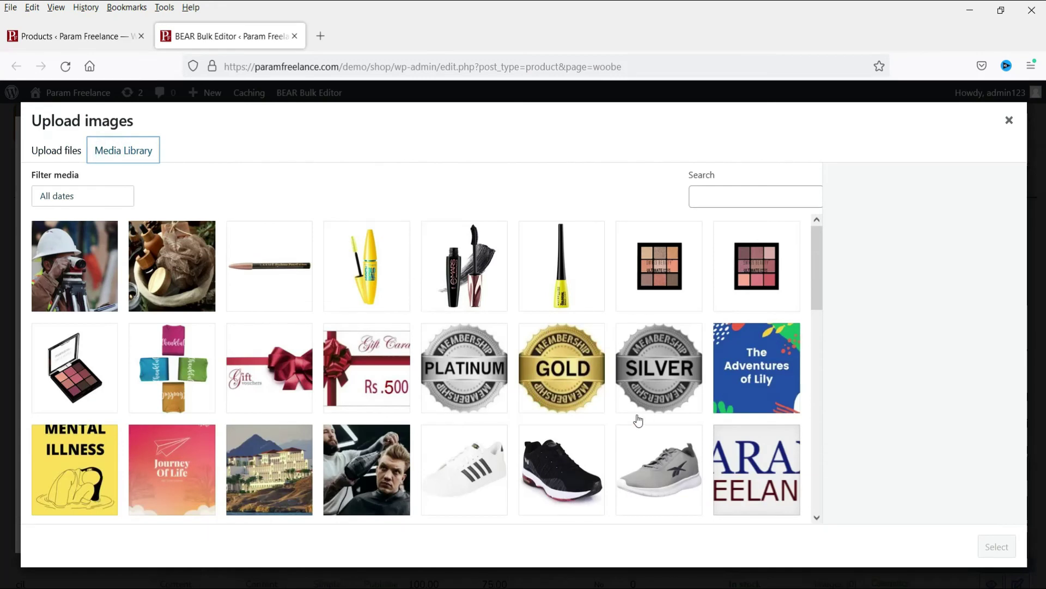
pyautogui.click(1008, 122)
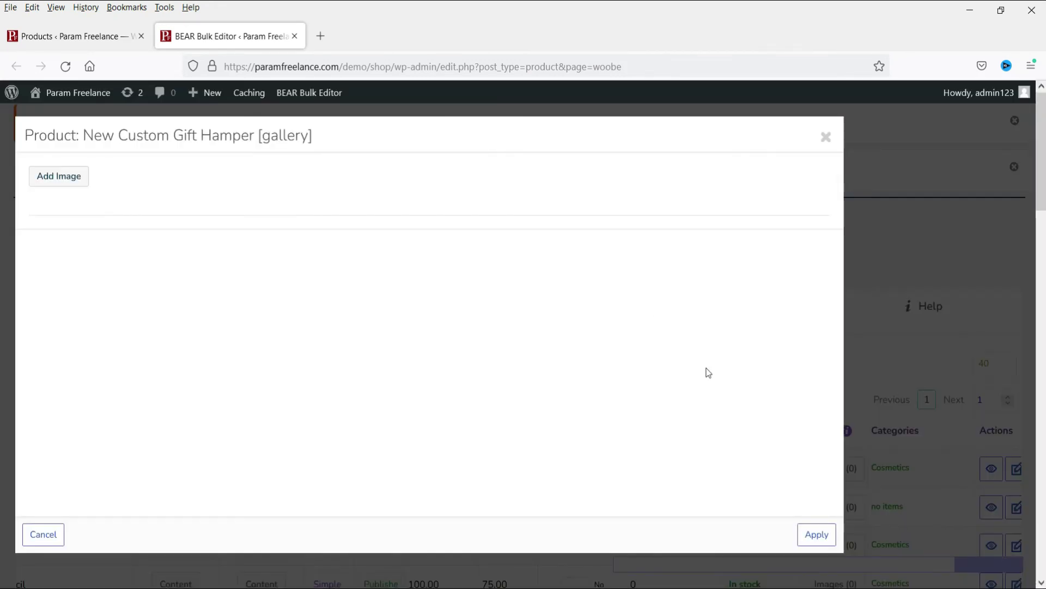
pyautogui.click(825, 137)
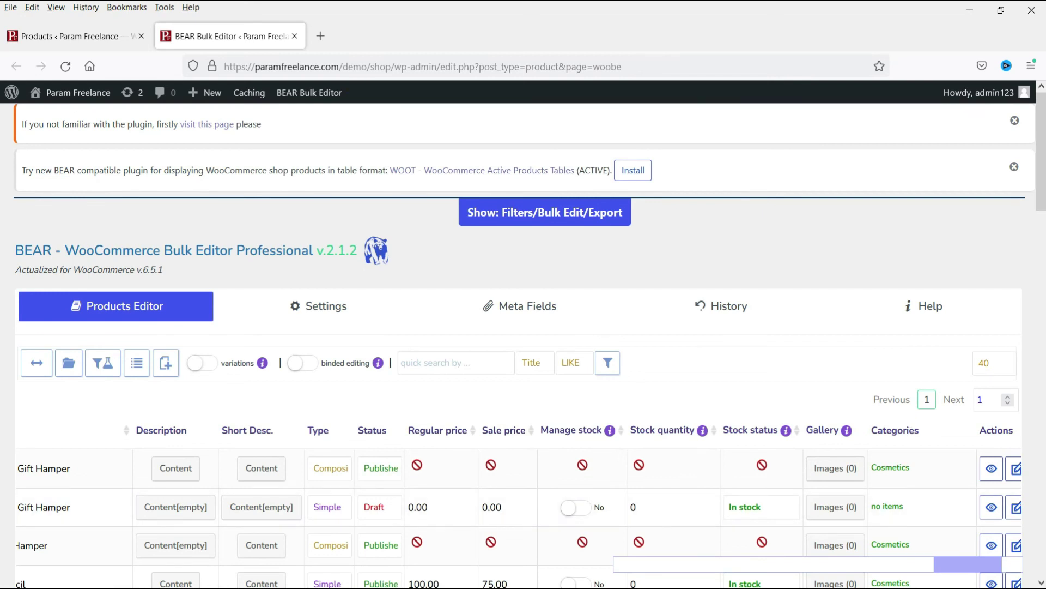
pyautogui.moveTo(951, 567); pyautogui.dragTo(602, 575)
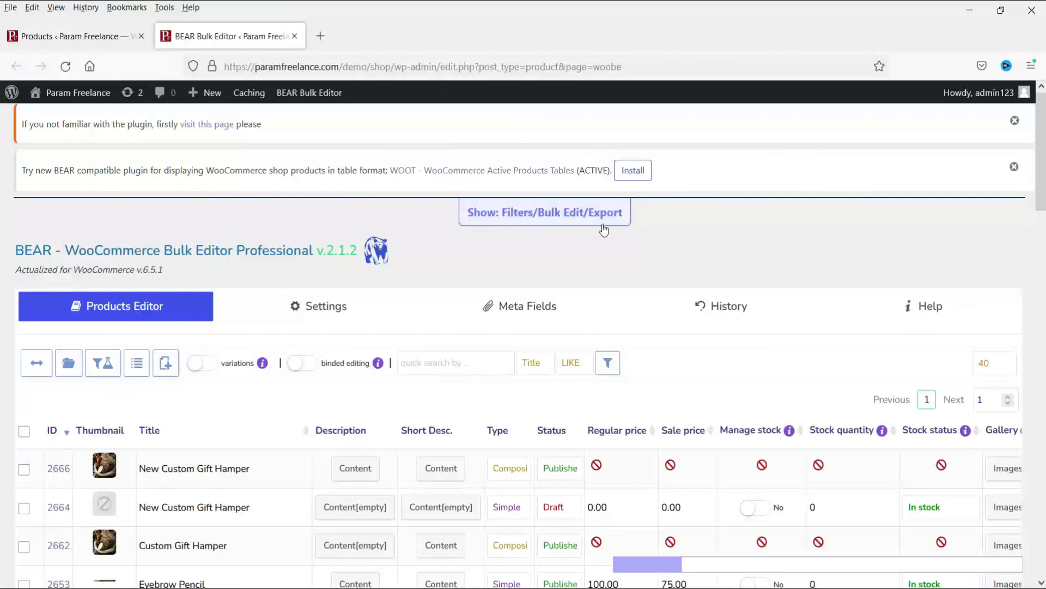
# Step: Open the published New Custom Gift Hamper's edit page in a new browser tab from the WooCommerce products list
pyautogui.scroll(-3, 603, 229)
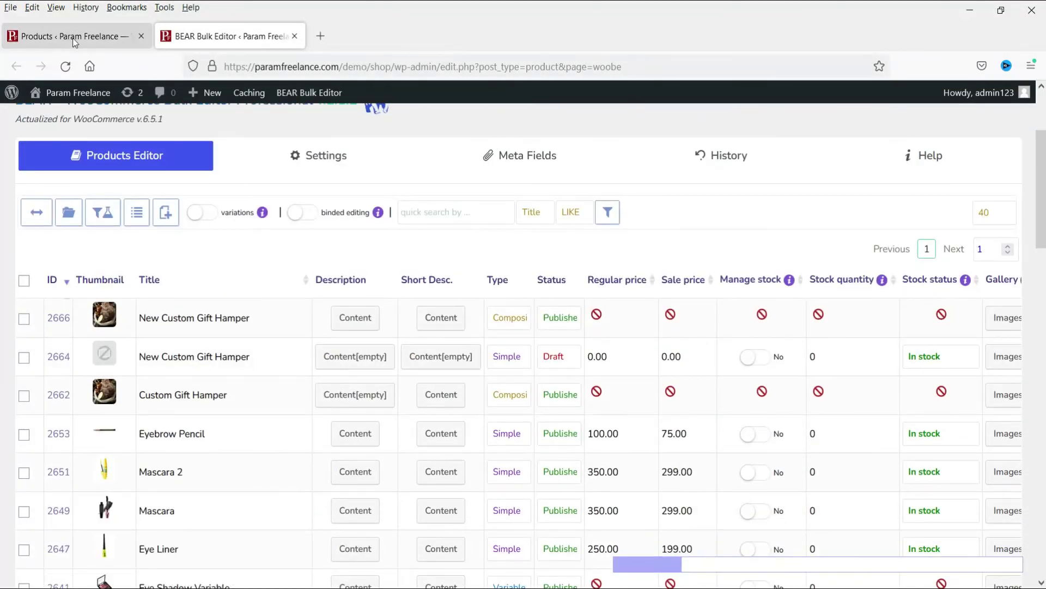
pyautogui.click(75, 40)
pyautogui.rightClick(253, 306)
pyautogui.click(318, 314)
pyautogui.click(249, 38)
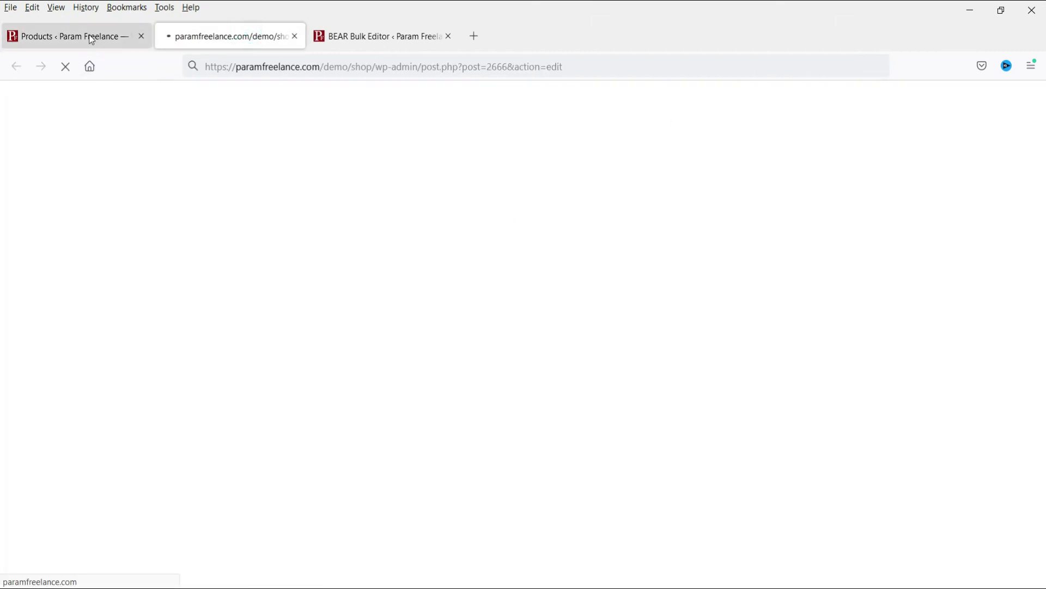
# Step: Examine New Custom Gift Hamper's general, inventory and shipping data, short description, reviews and product image on its edit page
pyautogui.scroll(-6, 410, 271)
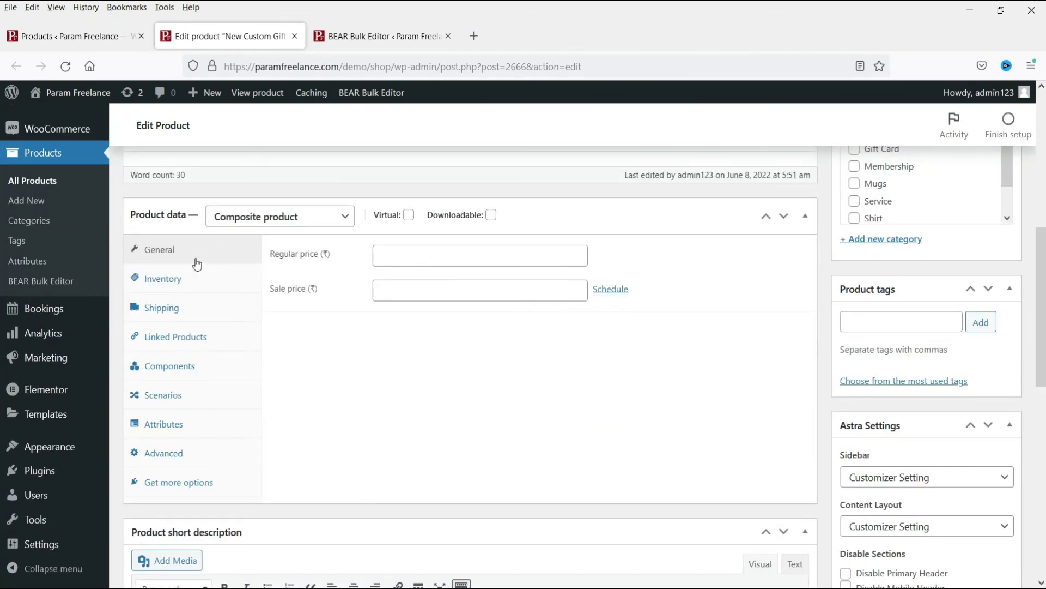
pyautogui.click(187, 279)
pyautogui.click(190, 310)
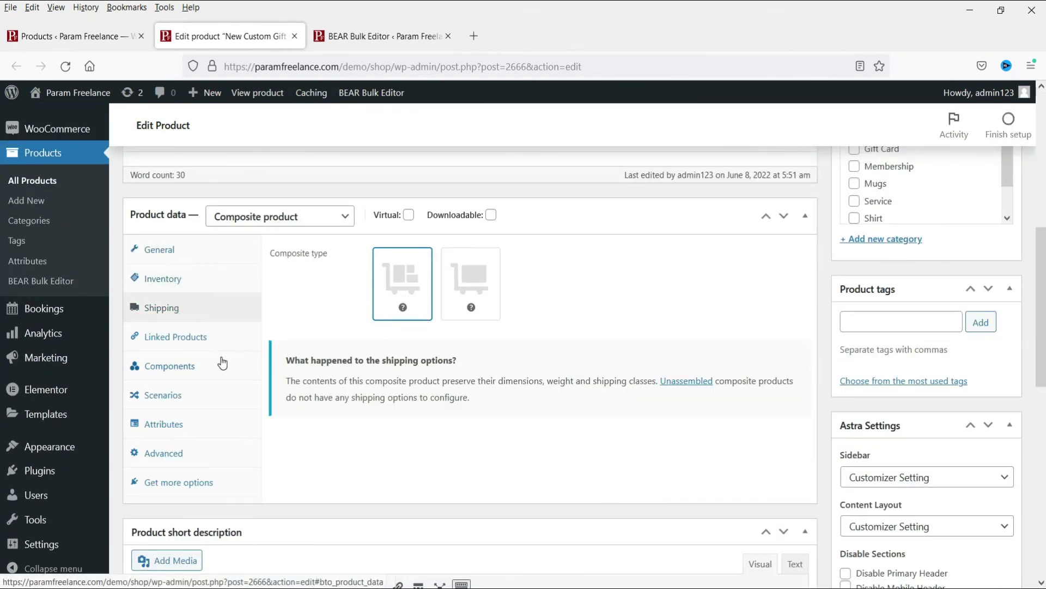
pyautogui.scroll(-7, 221, 286)
pyautogui.scroll(-1, 561, 406)
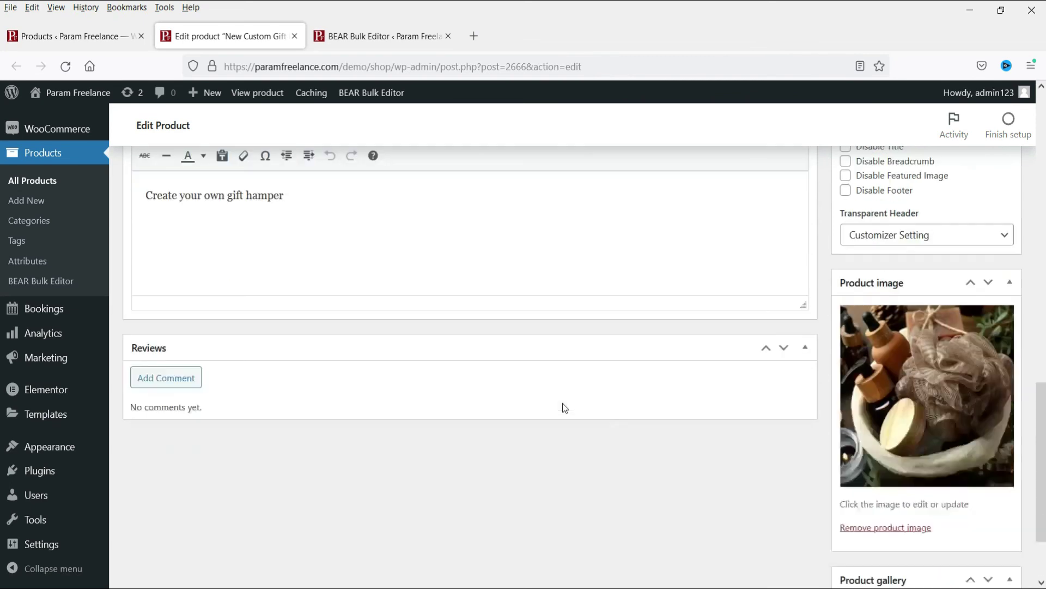
pyautogui.scroll(10, 626, 218)
# Step: Return to the BEAR Bulk Editor and look over the price and stock columns in the product table
pyautogui.click(376, 40)
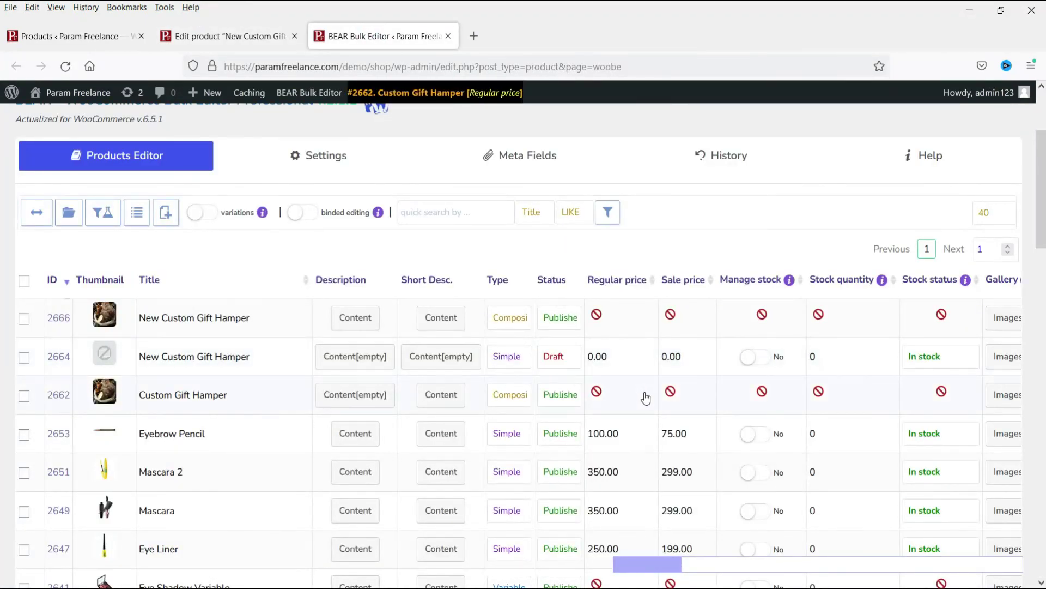
pyautogui.scroll(-2, 729, 423)
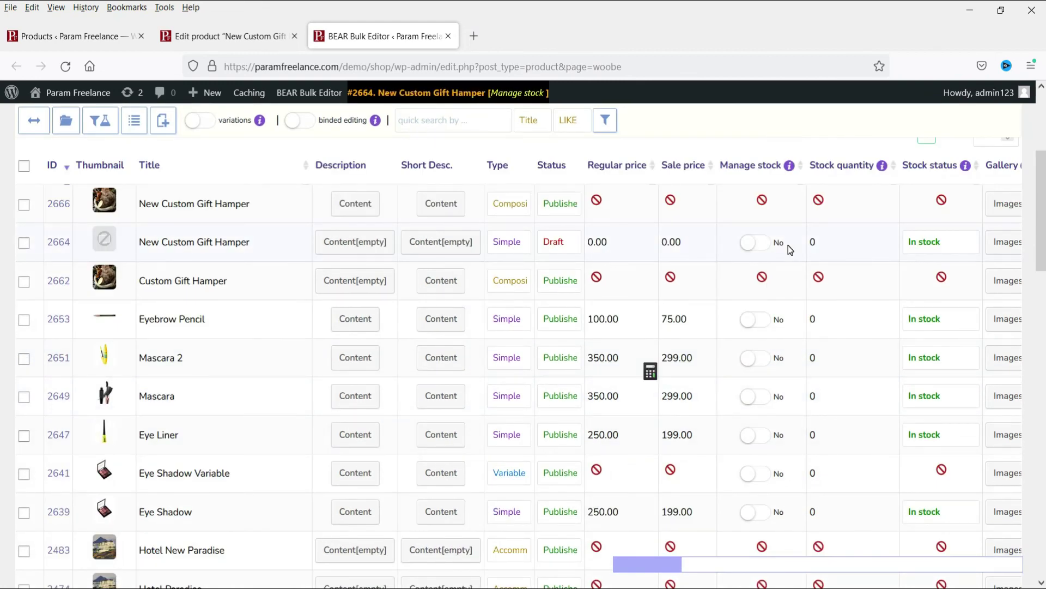